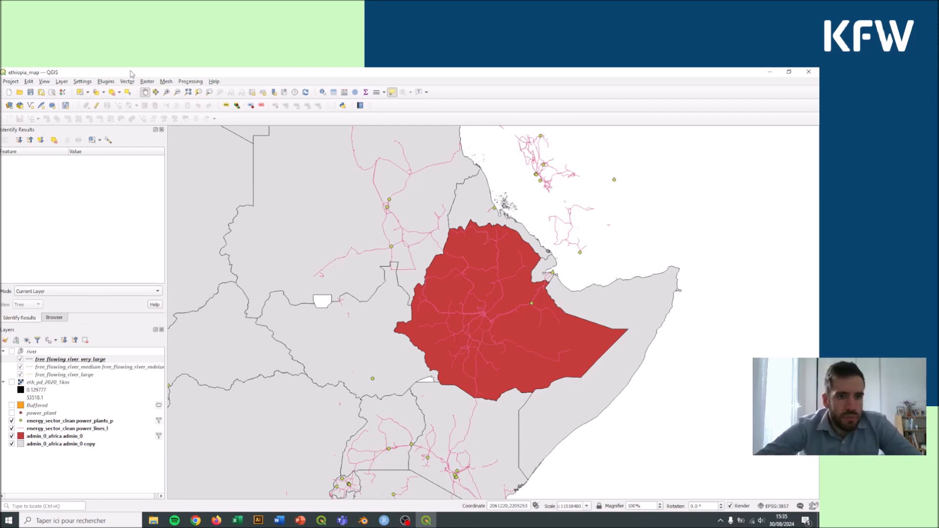
- Show the Layer Styling panel and widen it beside the map
{"action": "left_click", "coordinate": [43, 82]}
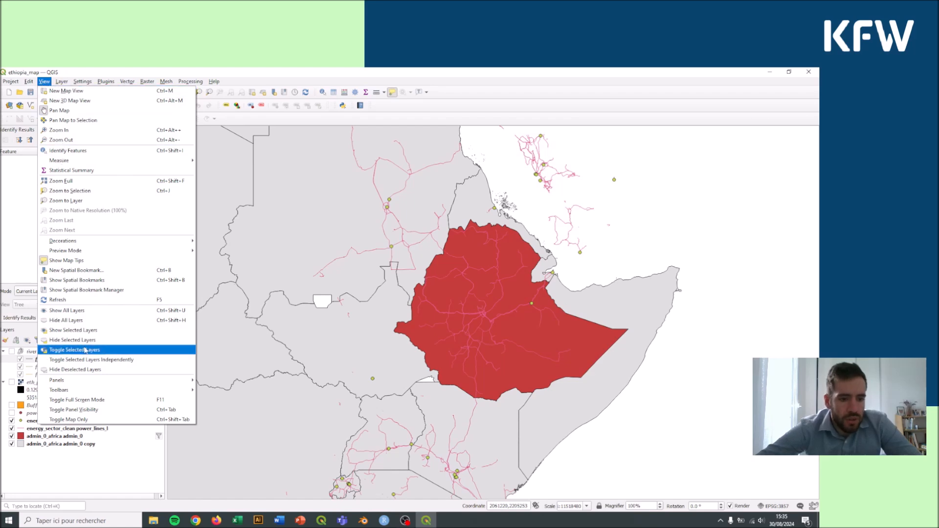
{"action": "mouse_move", "coordinate": [84, 383]}
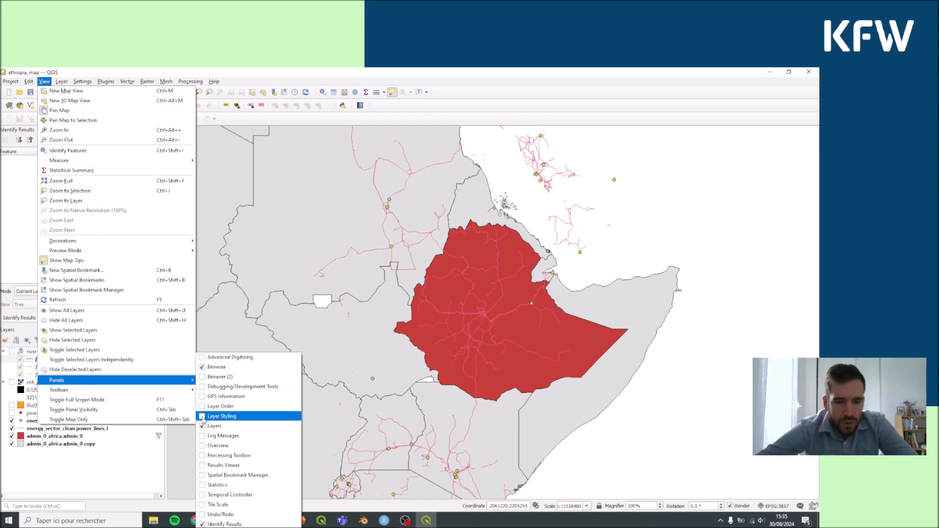
{"action": "left_click", "coordinate": [204, 417]}
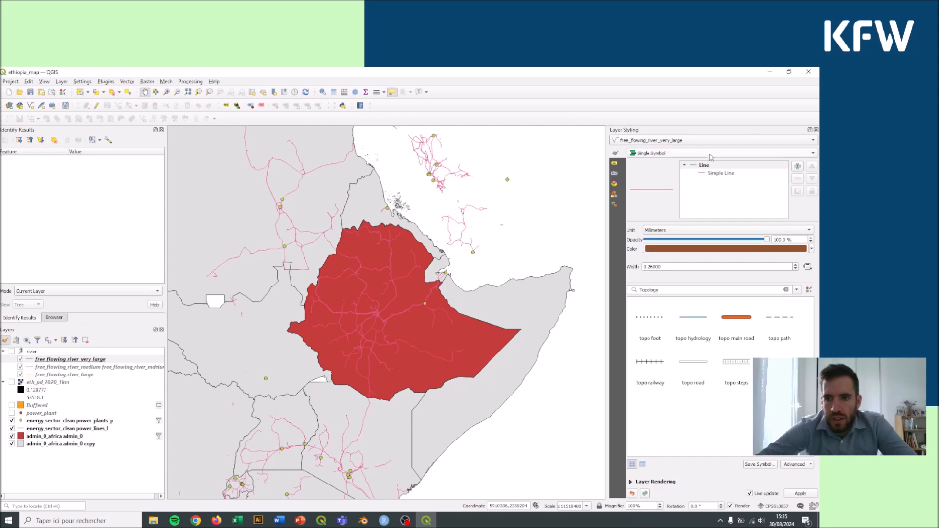
{"action": "left_click_drag", "start_coordinate": [607, 196], "coordinate": [582, 196]}
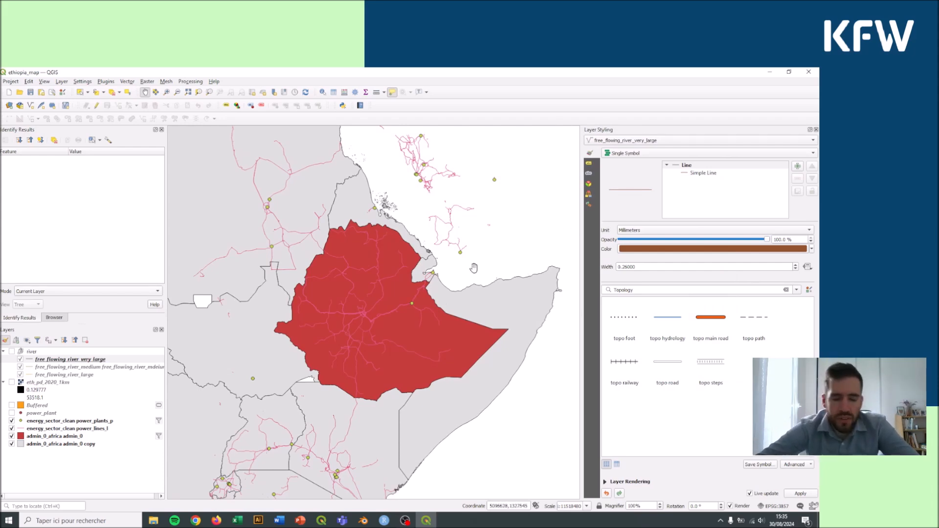
- Review the information, source and symbology properties of the admin_0_africa admin_0 copy layer
{"action": "left_click", "coordinate": [40, 437]}
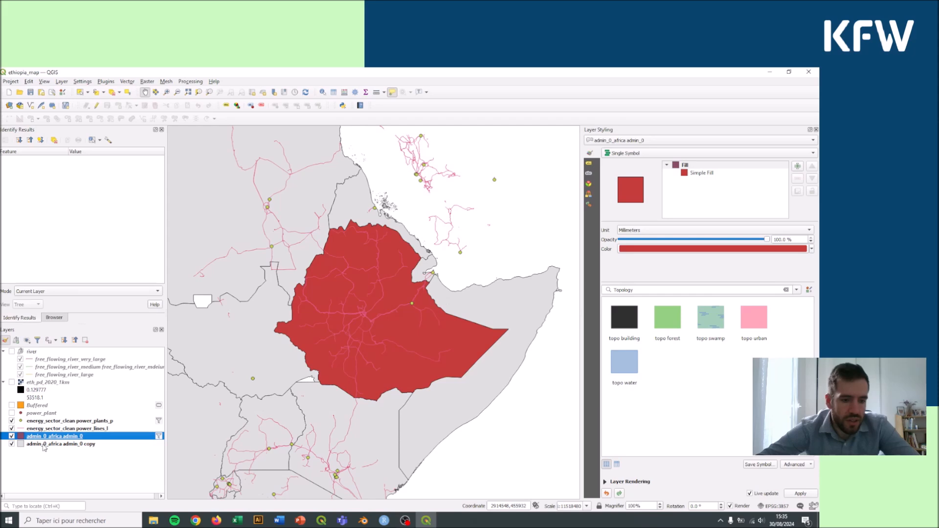
{"action": "left_click", "coordinate": [44, 446]}
{"action": "right_click", "coordinate": [43, 444]}
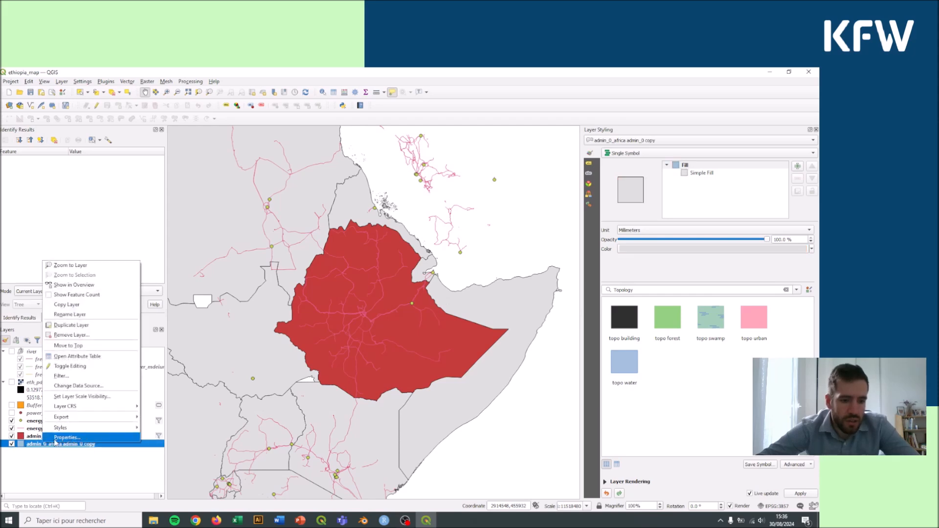
{"action": "left_click", "coordinate": [55, 440]}
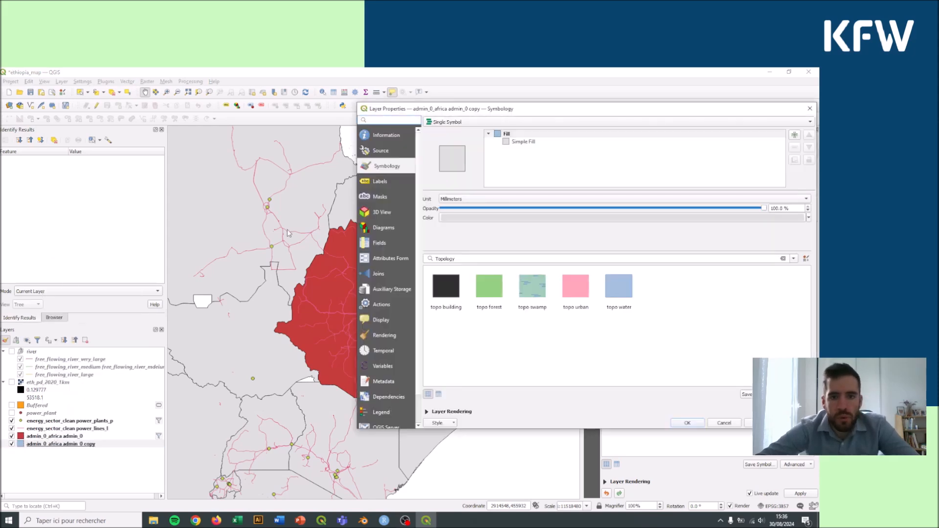
{"action": "left_click", "coordinate": [385, 135]}
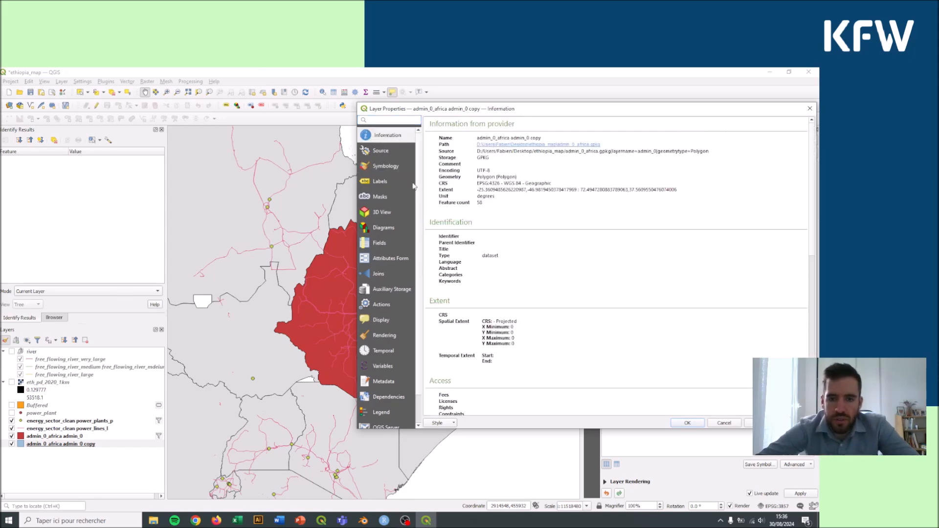
{"action": "left_click", "coordinate": [381, 151]}
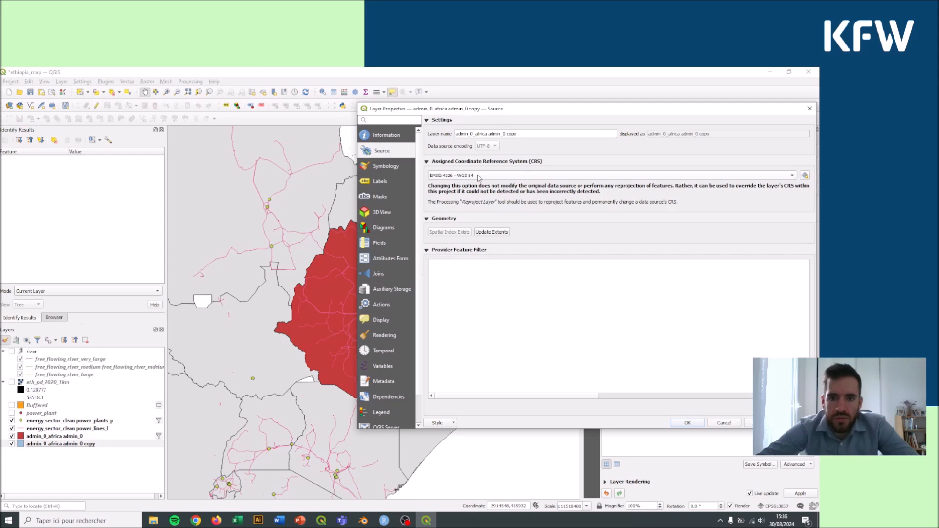
{"action": "left_click", "coordinate": [379, 166]}
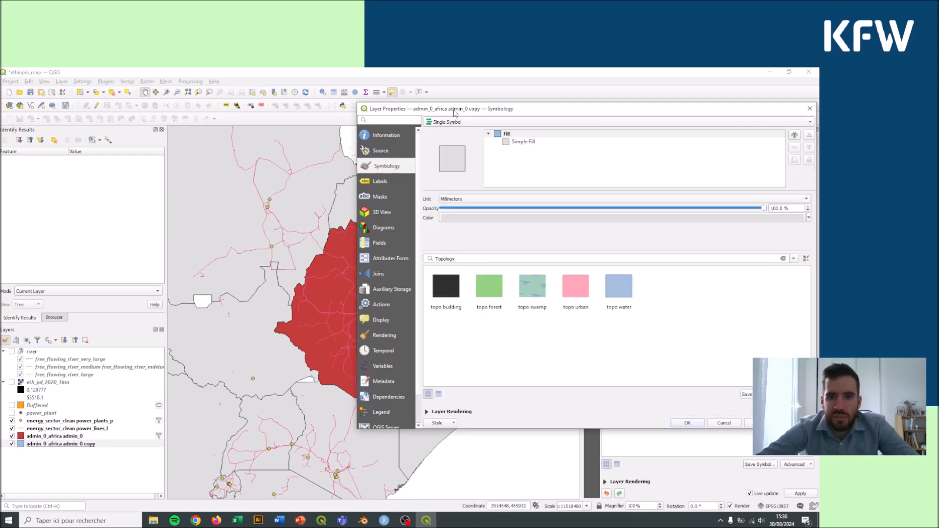
{"action": "left_click_drag", "start_coordinate": [494, 112], "coordinate": [287, 96]}
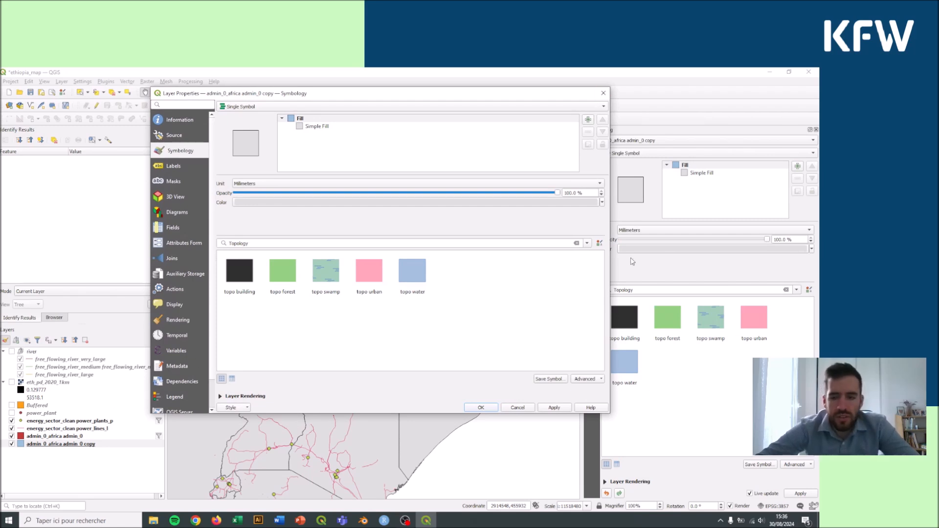
{"action": "left_click_drag", "start_coordinate": [518, 96], "coordinate": [485, 93]}
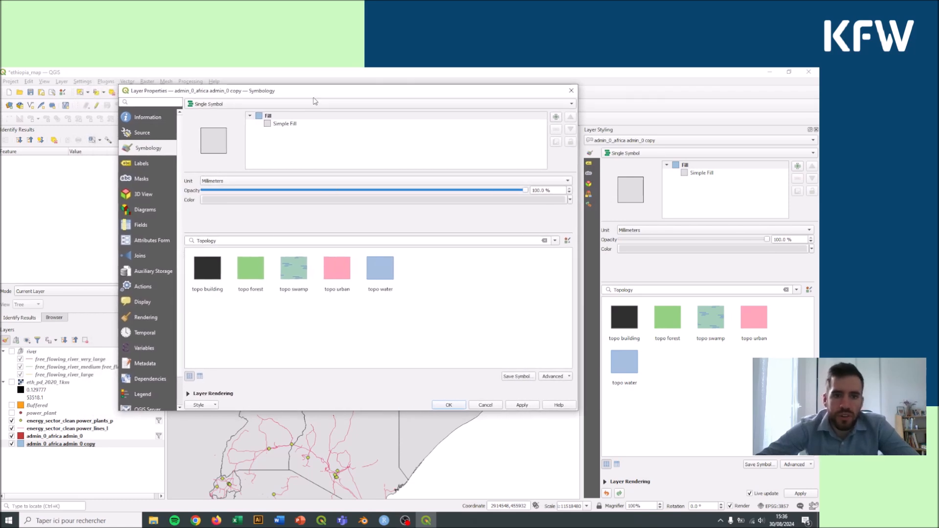
{"action": "left_click_drag", "start_coordinate": [224, 93], "coordinate": [257, 93]}
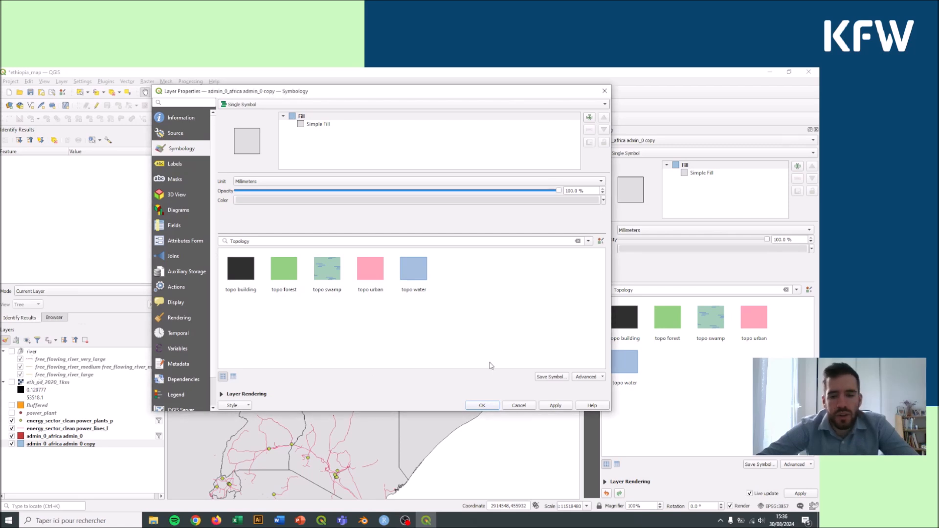
{"action": "left_click", "coordinate": [482, 405]}
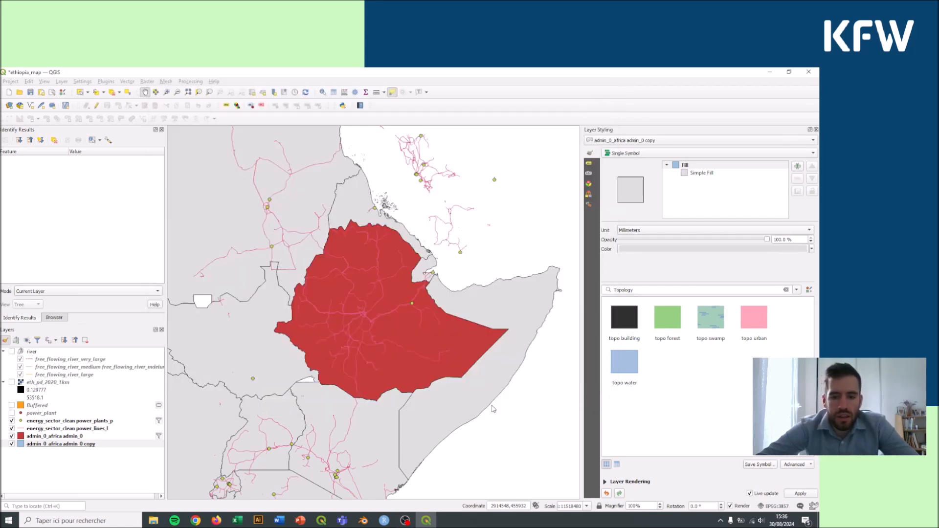
- View the symbology properties of the energy_sector_clean power_plants_p layer, leaving them as they are
{"action": "right_click", "coordinate": [65, 423]}
{"action": "left_click", "coordinate": [84, 415]}
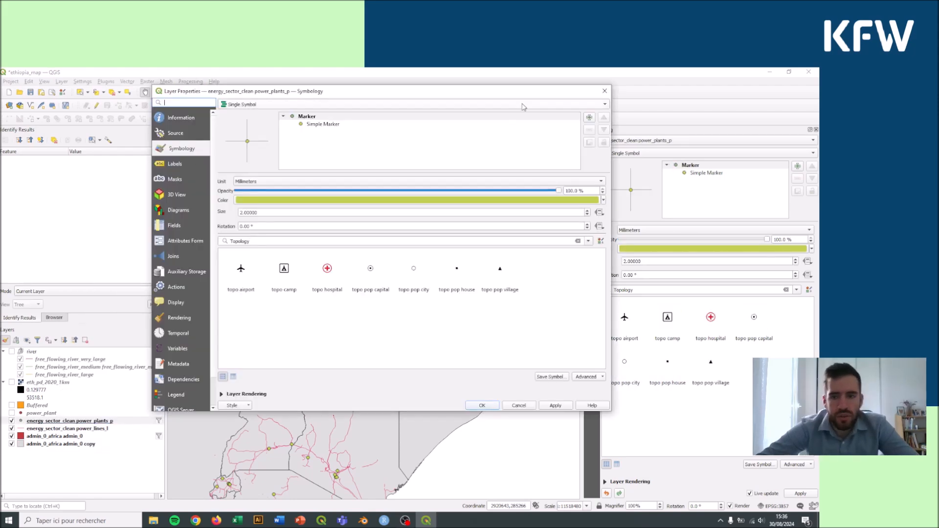
{"action": "left_click", "coordinate": [605, 91]}
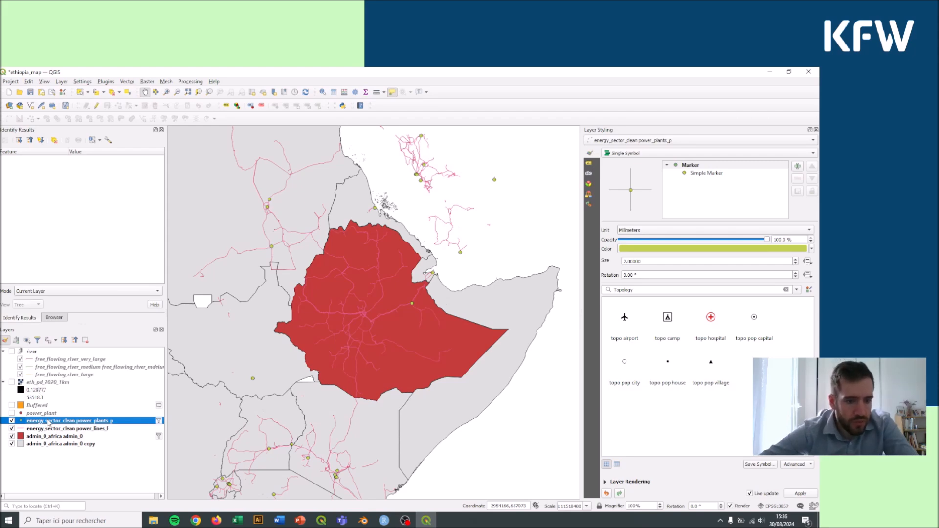
- Move the energy_sector_clean power_plants_p layer above all other layers and rename it "power plant"
{"action": "left_click_drag", "start_coordinate": [47, 422], "coordinate": [63, 352]}
{"action": "left_click", "coordinate": [49, 352]}
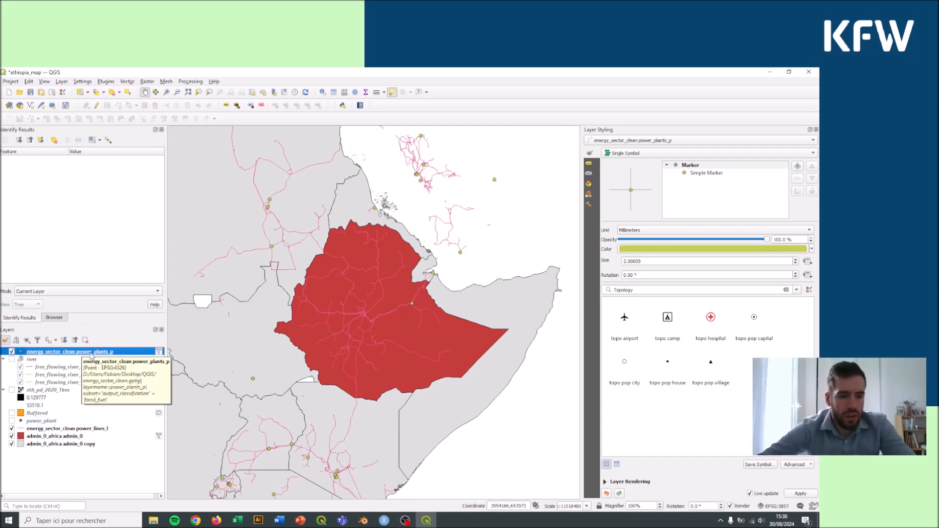
{"action": "right_click", "coordinate": [91, 355]}
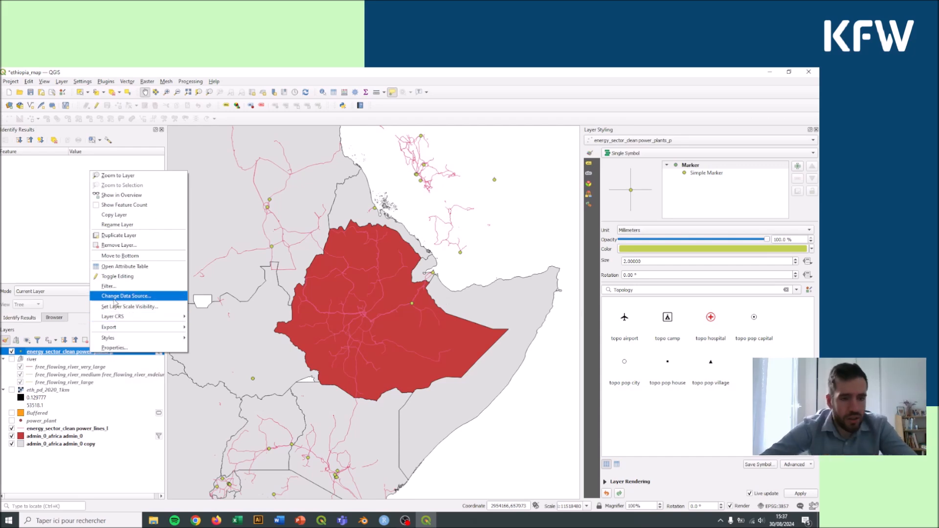
{"action": "left_click", "coordinate": [116, 226]}
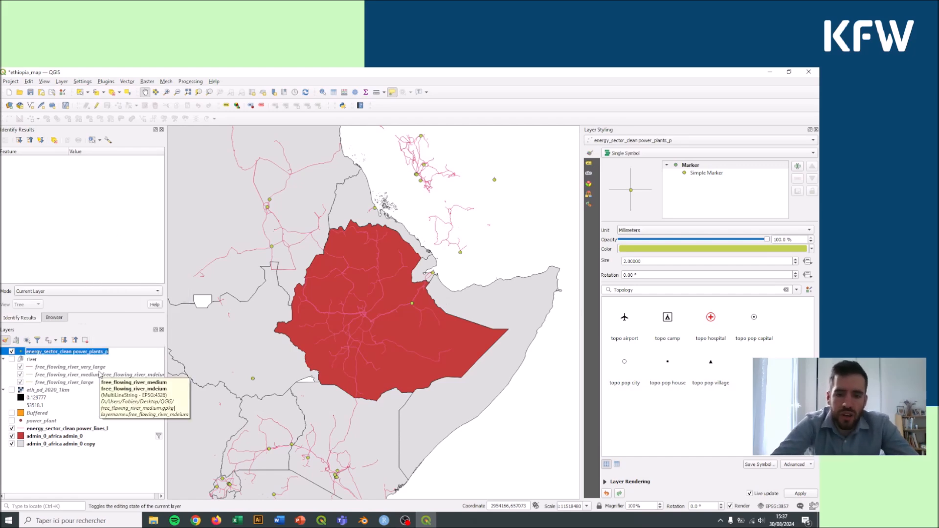
{"action": "type", "text": "power plant"}
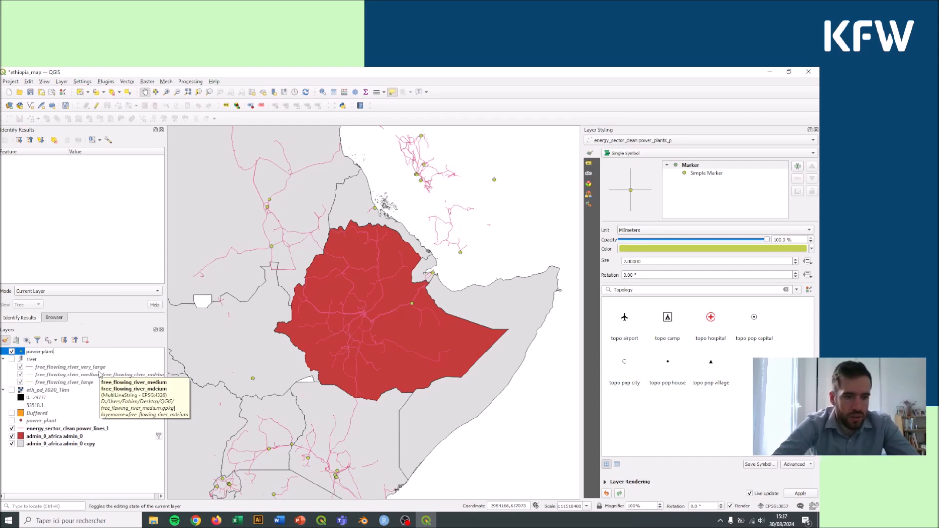
{"action": "key", "text": "Return"}
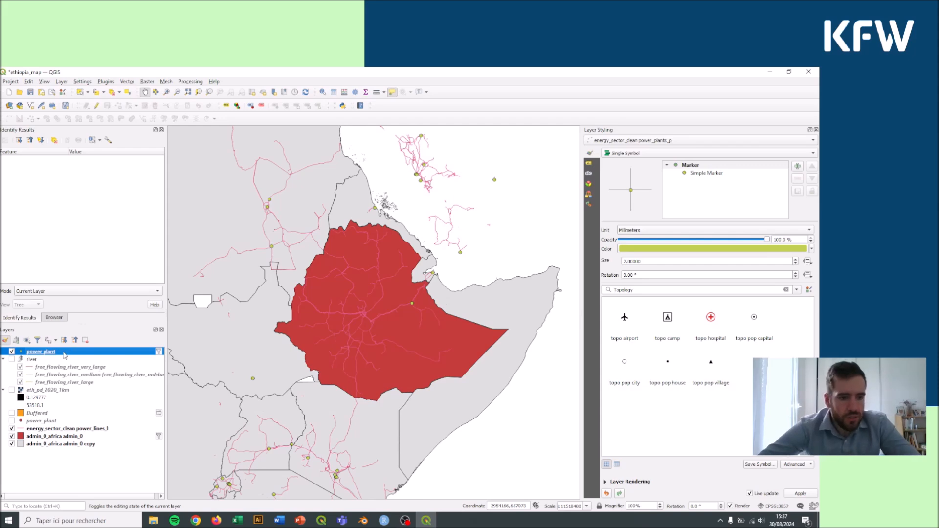
- Remove the fossil_fuel output classification filter from the power plant layer
{"action": "right_click", "coordinate": [140, 351]}
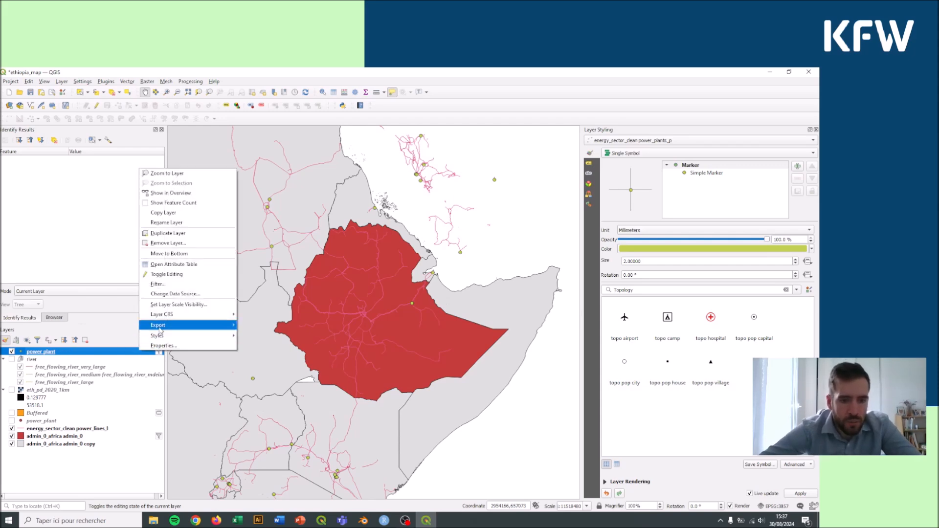
{"action": "left_click", "coordinate": [165, 289]}
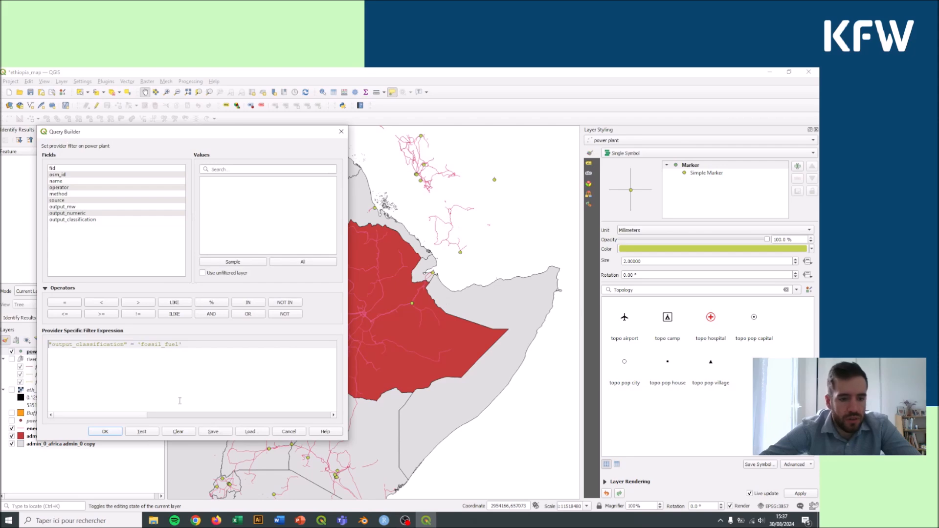
{"action": "left_click", "coordinate": [182, 434]}
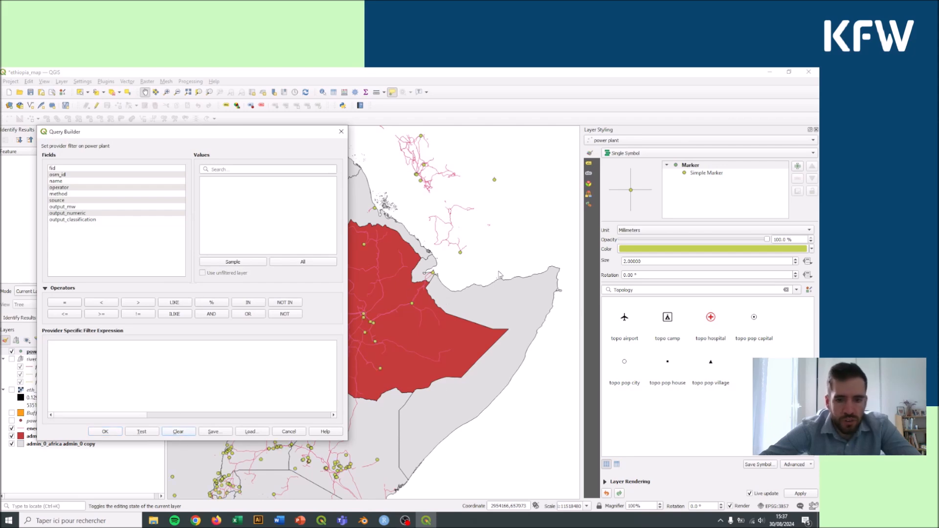
{"action": "left_click", "coordinate": [104, 432]}
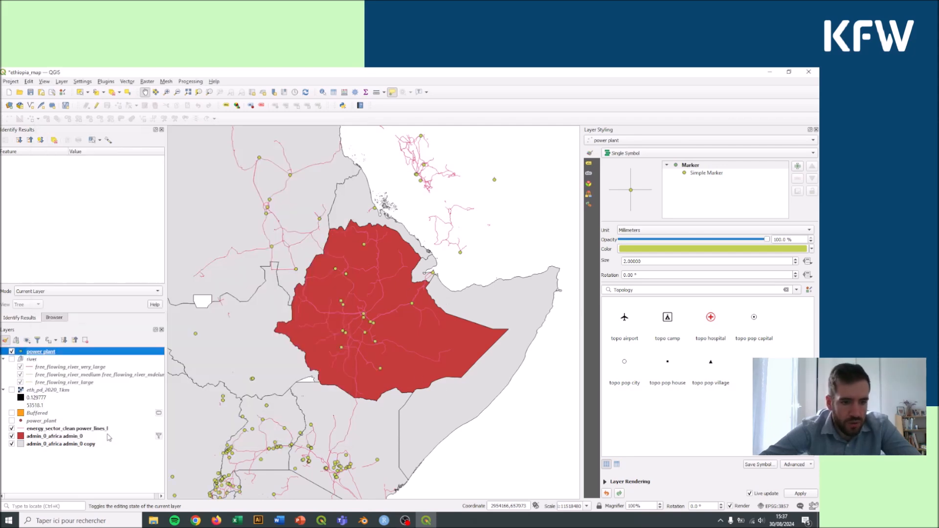
- Collapse the river group and the eth_pd_2020_1km legend, and widen the Layer Styling panel further
{"action": "left_click", "coordinate": [4, 360]}
{"action": "left_click", "coordinate": [4, 367]}
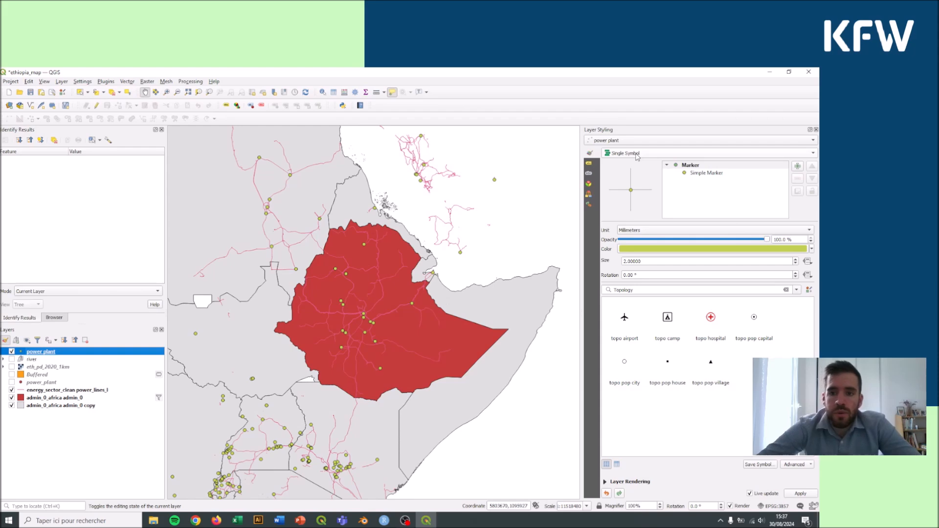
{"action": "left_click_drag", "start_coordinate": [583, 183], "coordinate": [474, 187]}
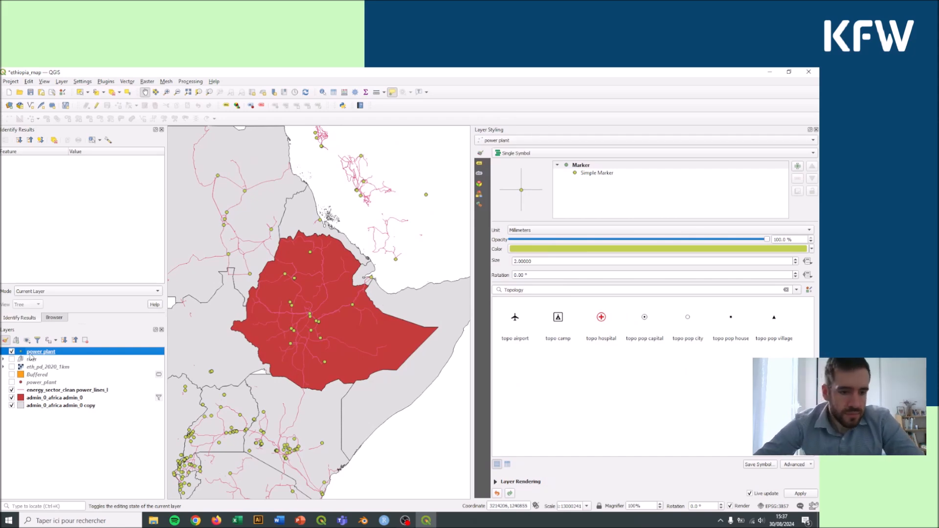
- Look at the styling settings of the eth_pd_2020_1km, Buffered and both admin_0_africa layers in turn
{"action": "left_click", "coordinate": [36, 367]}
{"action": "left_click", "coordinate": [36, 376]}
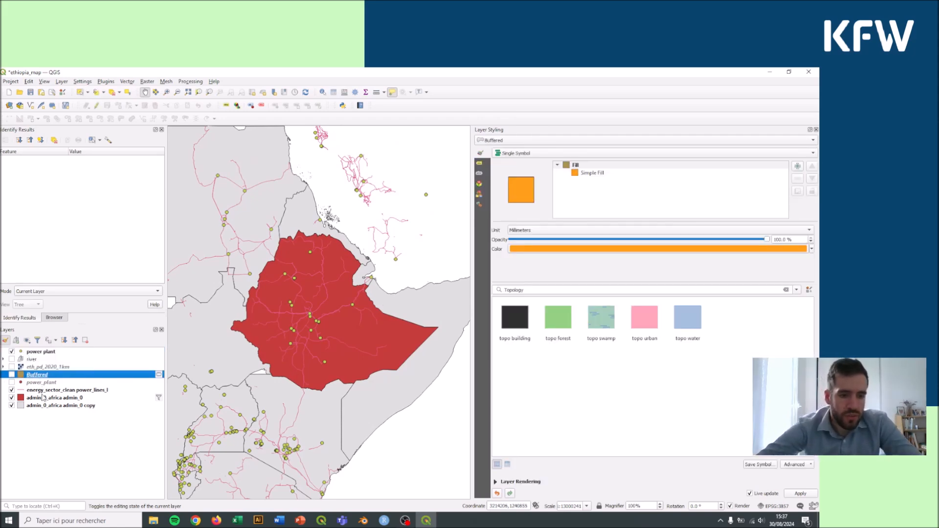
{"action": "left_click", "coordinate": [43, 399]}
{"action": "left_click", "coordinate": [45, 406]}
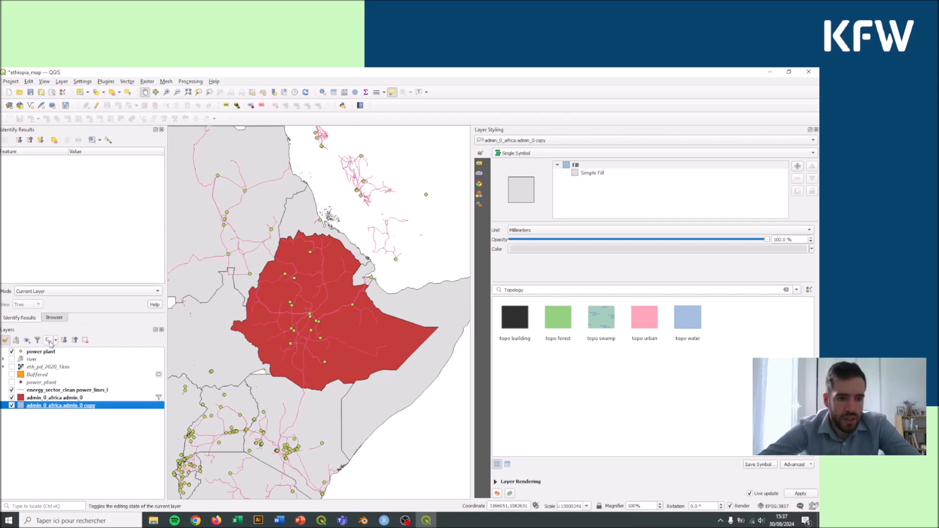
- Set the power plant layer's simple marker to size 3 mm with the light orange fill colour #fdbf6f
{"action": "left_click", "coordinate": [39, 352]}
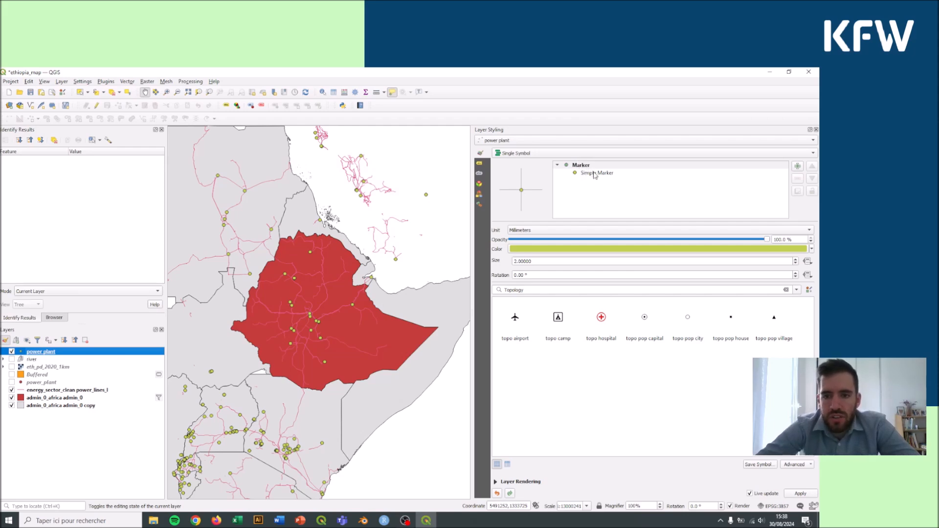
{"action": "left_click", "coordinate": [595, 174]}
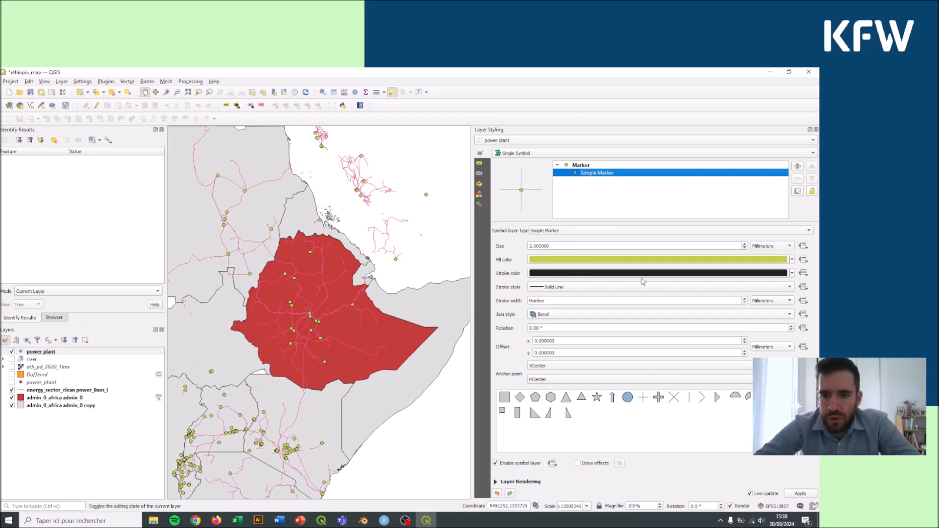
{"action": "left_click", "coordinate": [746, 244]}
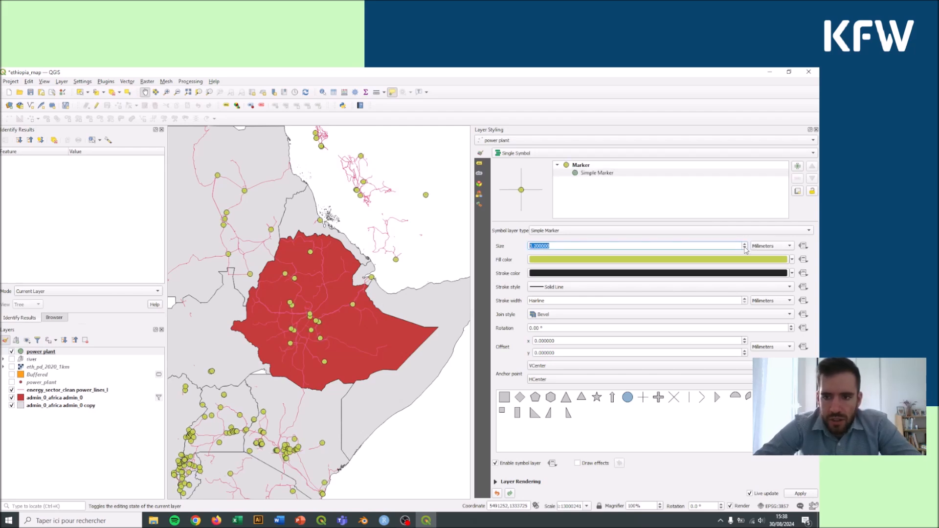
{"action": "left_click", "coordinate": [792, 259]}
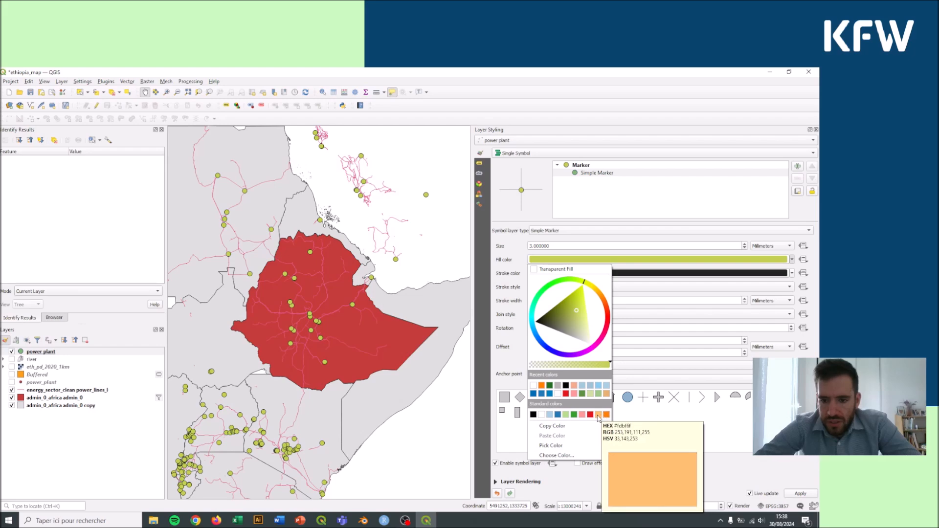
{"action": "left_click", "coordinate": [599, 415]}
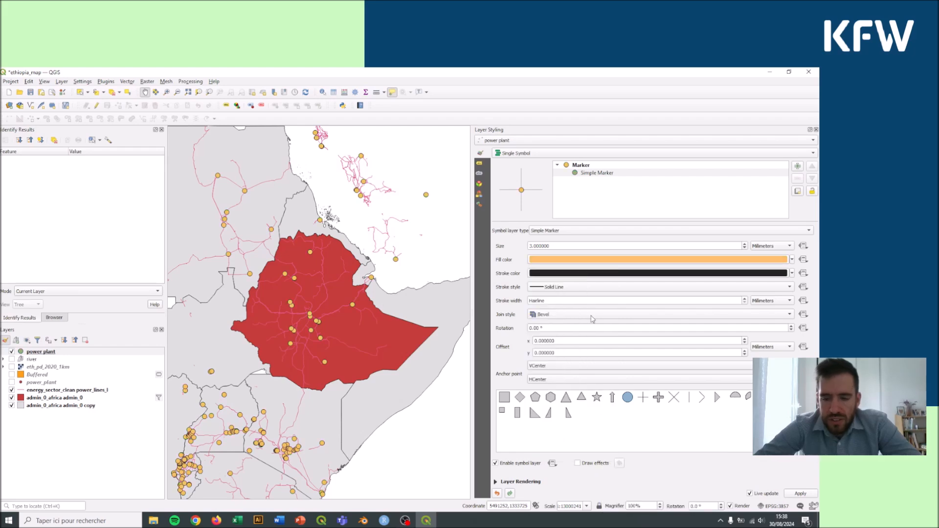
- Give the power plant marker a white stroke and add a second, star-shaped simple marker on top of it
{"action": "left_click", "coordinate": [792, 273]}
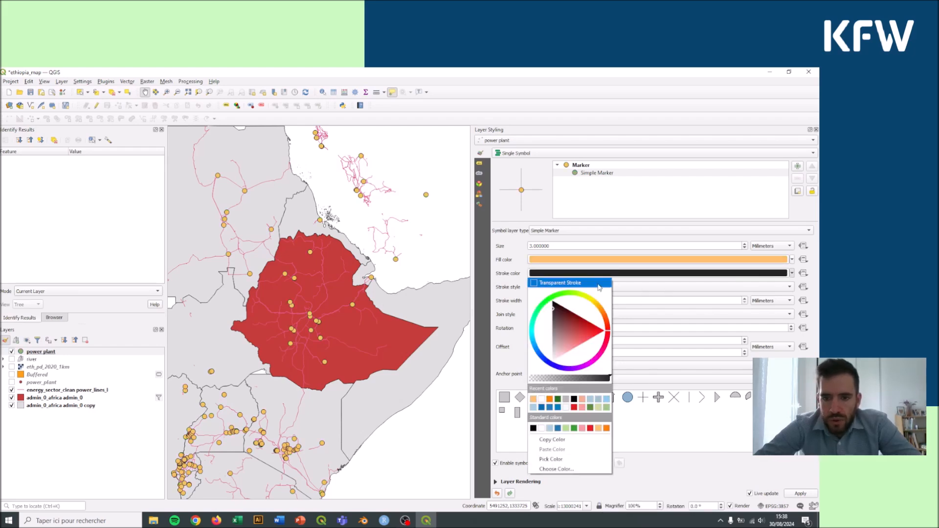
{"action": "left_click", "coordinate": [542, 398]}
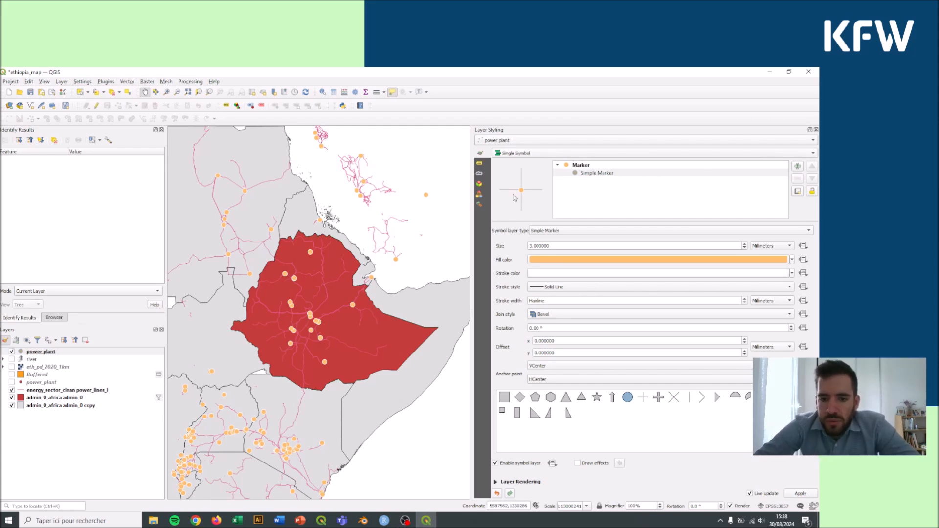
{"action": "left_click", "coordinate": [798, 167]}
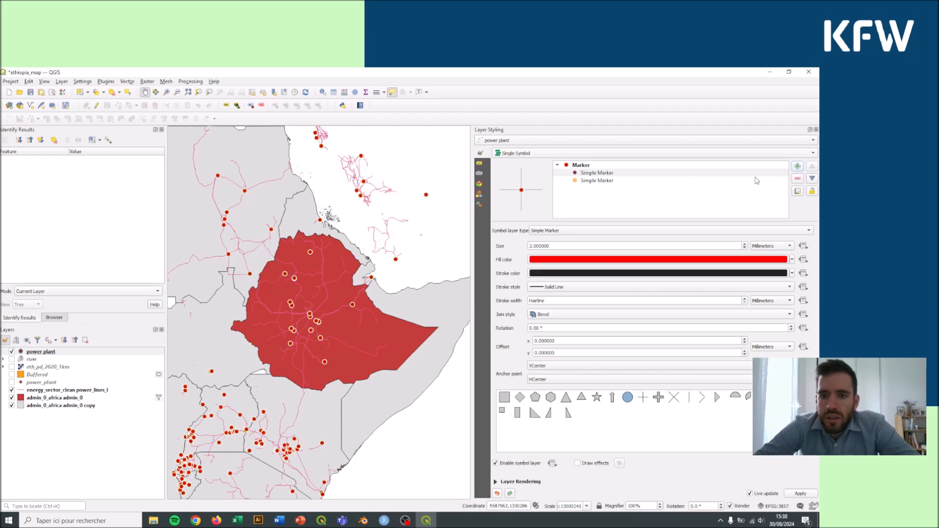
{"action": "left_click", "coordinate": [601, 174]}
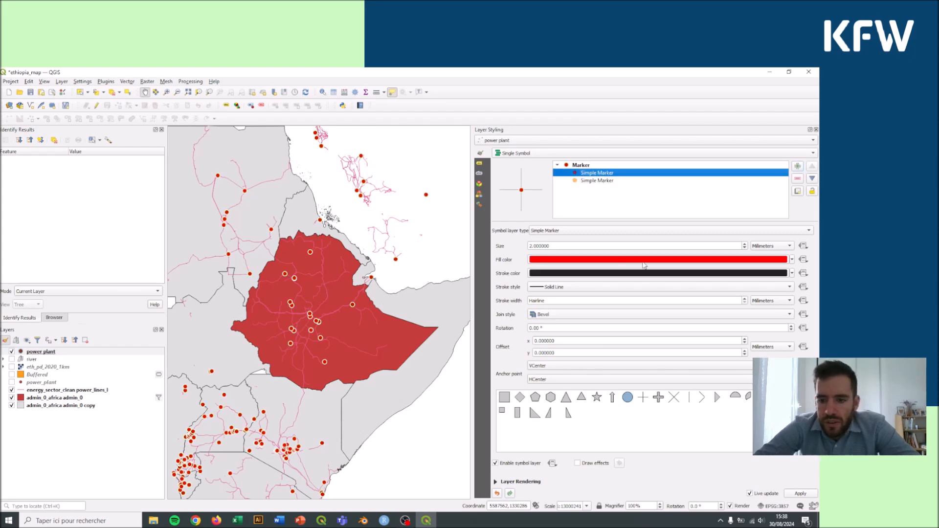
{"action": "left_click", "coordinate": [597, 398]}
- Set the star marker's fill to white, its stroke to transparent and its size to 2.6 mm
{"action": "left_click", "coordinate": [792, 260]}
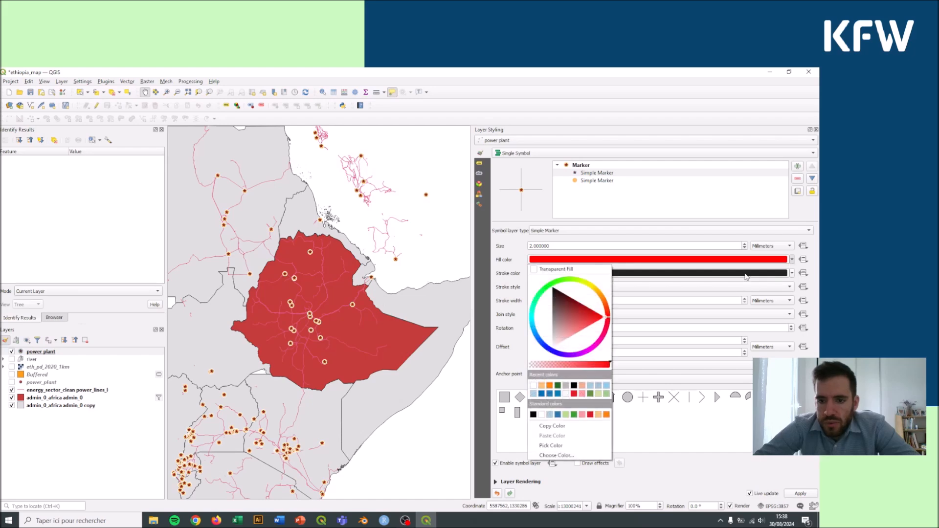
{"action": "left_click", "coordinate": [534, 386]}
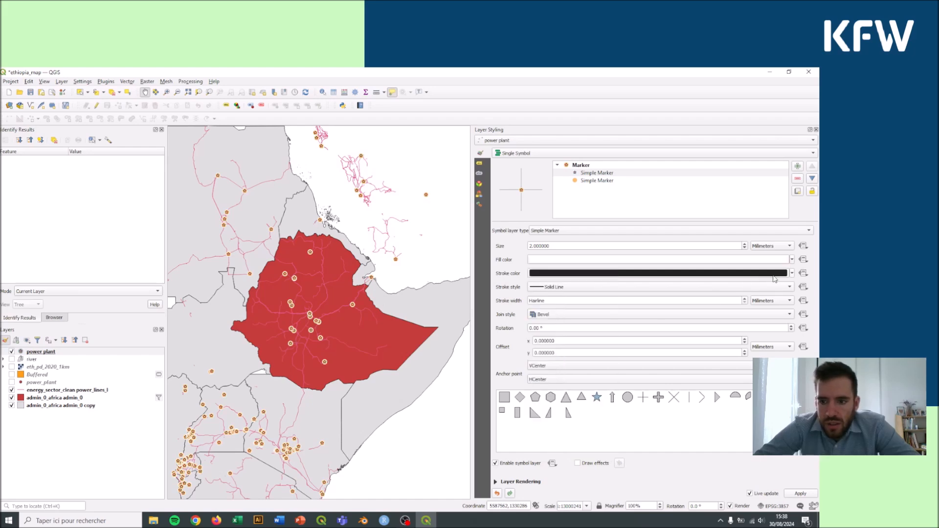
{"action": "left_click", "coordinate": [793, 274]}
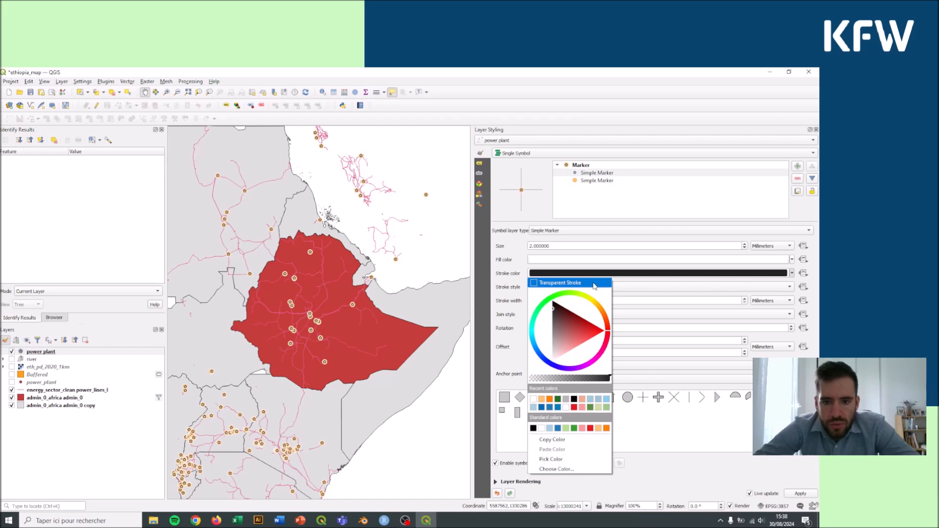
{"action": "left_click", "coordinate": [574, 283]}
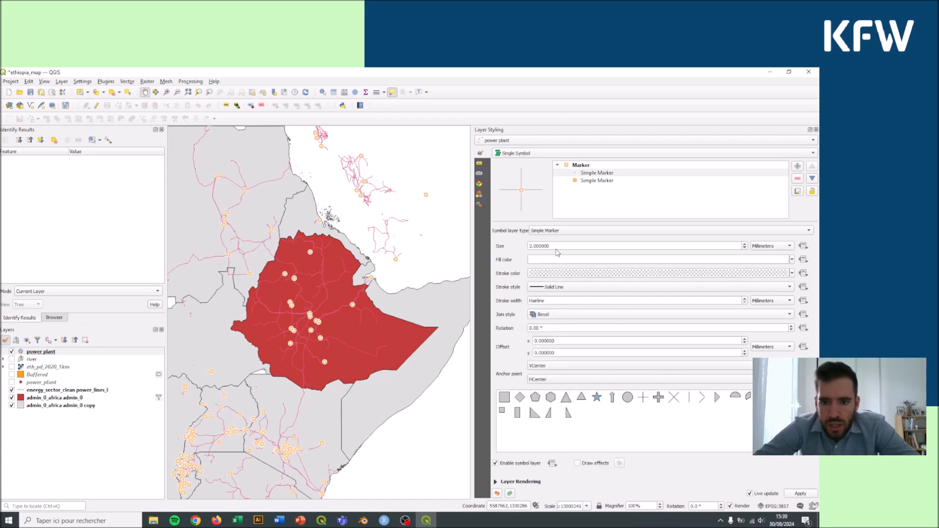
{"action": "left_click", "coordinate": [745, 244]}
{"action": "left_click", "coordinate": [744, 244]}
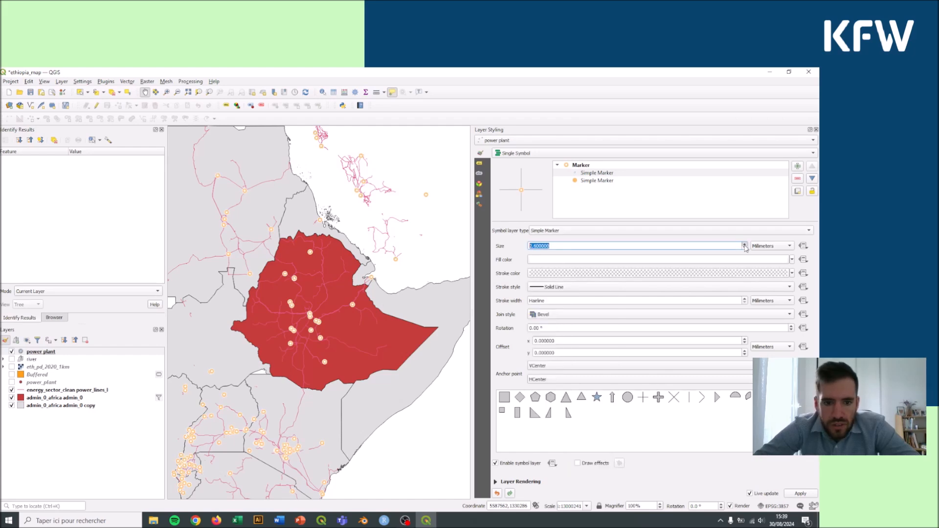
{"action": "left_click", "coordinate": [745, 243]}
- Look through the settings of the whole power plant marker and its two simple marker layers, and try out their stacking order
{"action": "left_click", "coordinate": [610, 184]}
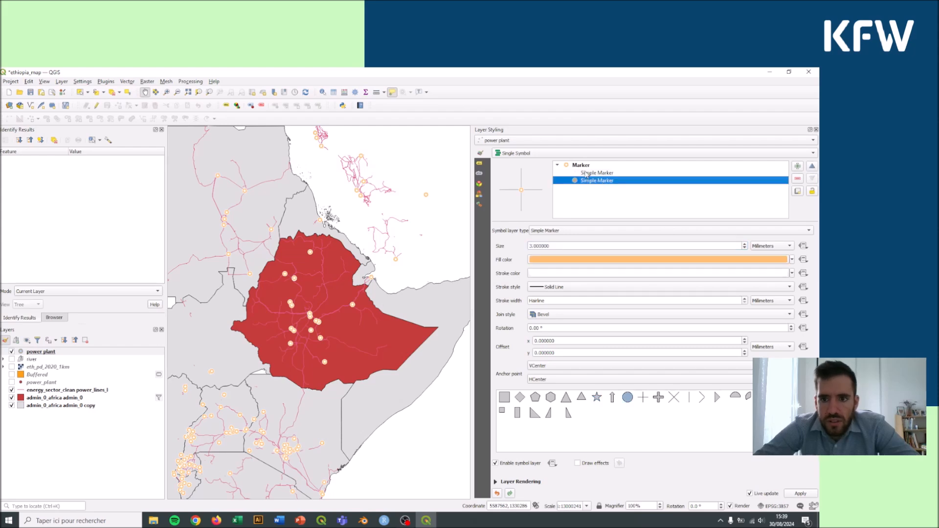
{"action": "left_click", "coordinate": [587, 166]}
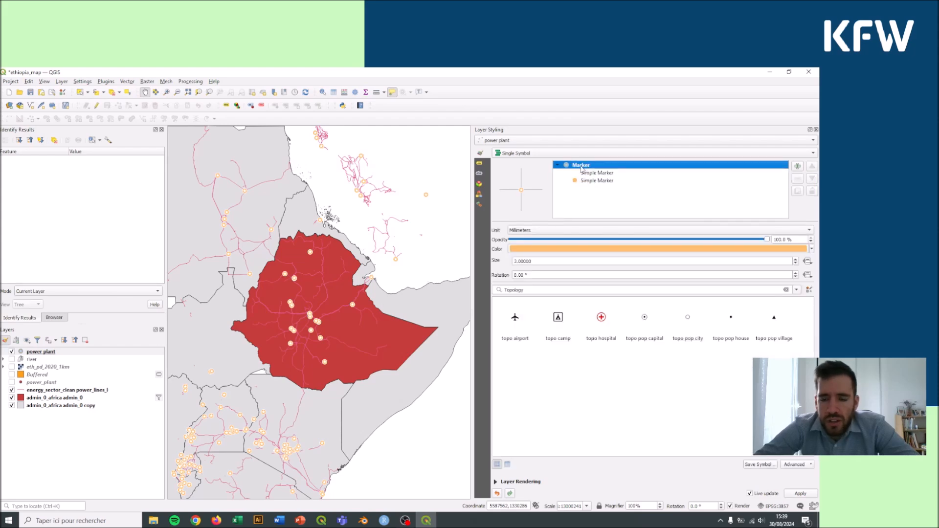
{"action": "left_click", "coordinate": [587, 173]}
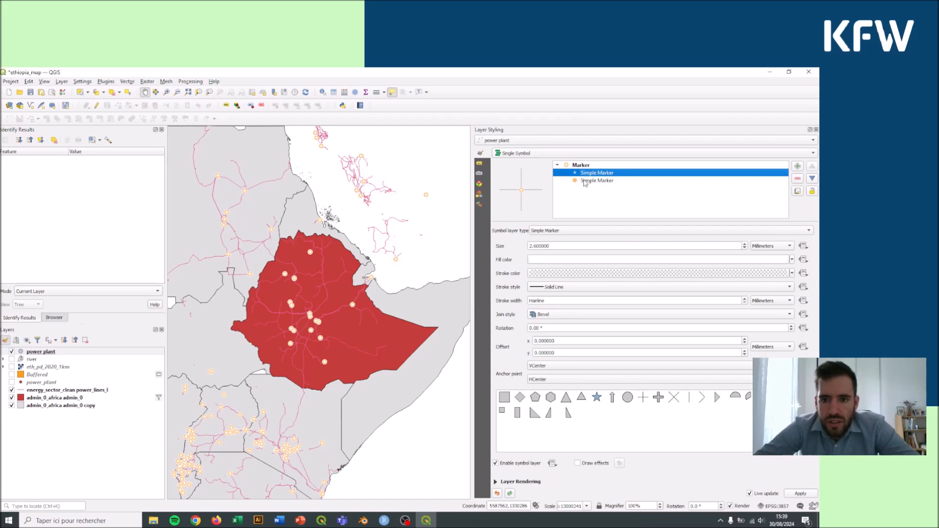
{"action": "left_click", "coordinate": [586, 182]}
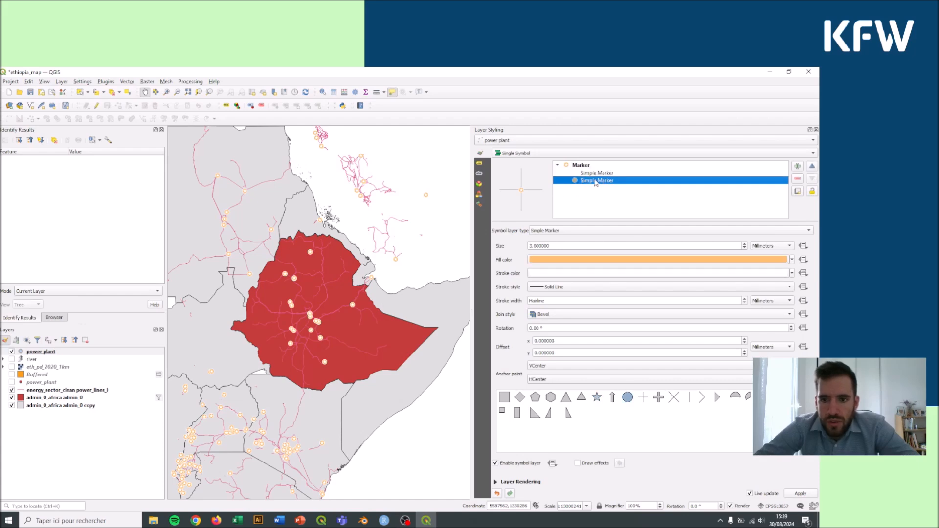
{"action": "left_click", "coordinate": [600, 173]}
{"action": "left_click", "coordinate": [601, 181]}
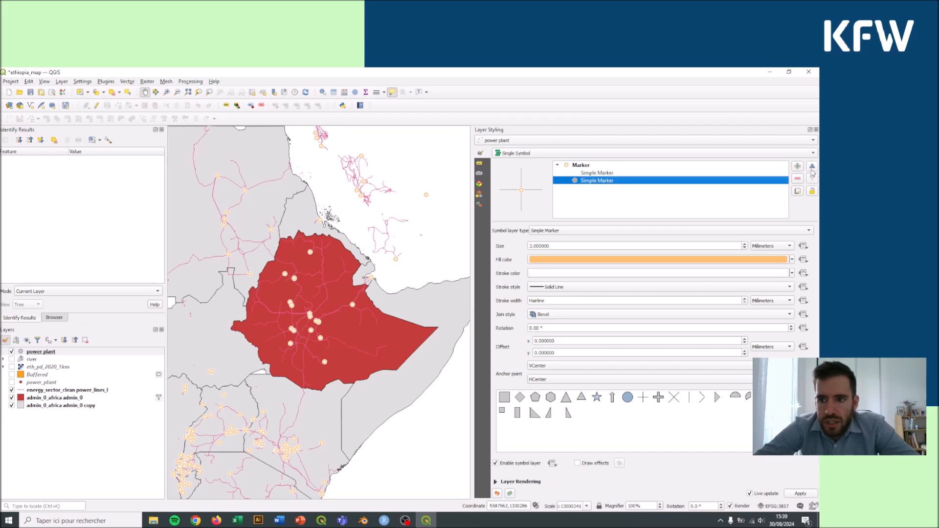
{"action": "left_click", "coordinate": [811, 169]}
{"action": "left_click", "coordinate": [812, 179]}
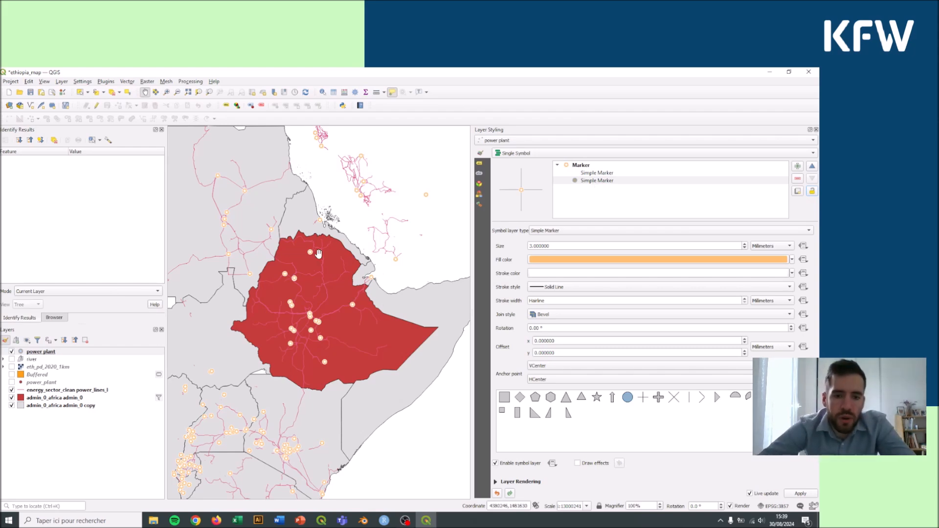
- Hide the energy_sector_clean power lines layer so that only the power plants show over Ethiopia
{"action": "scroll", "coordinate": [295, 251], "scroll_direction": "up", "scroll_amount": 1}
{"action": "left_click_drag", "start_coordinate": [321, 259], "coordinate": [308, 189]}
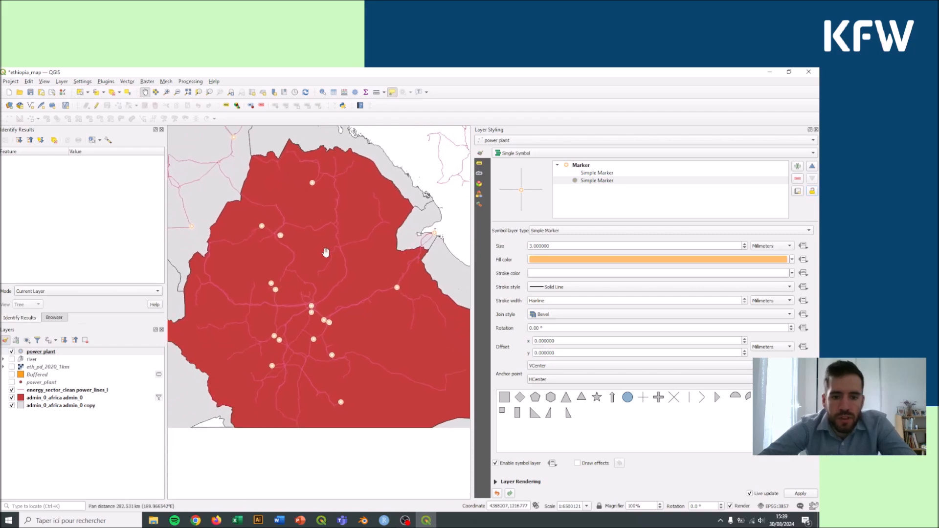
{"action": "left_click_drag", "start_coordinate": [417, 284], "coordinate": [402, 279]}
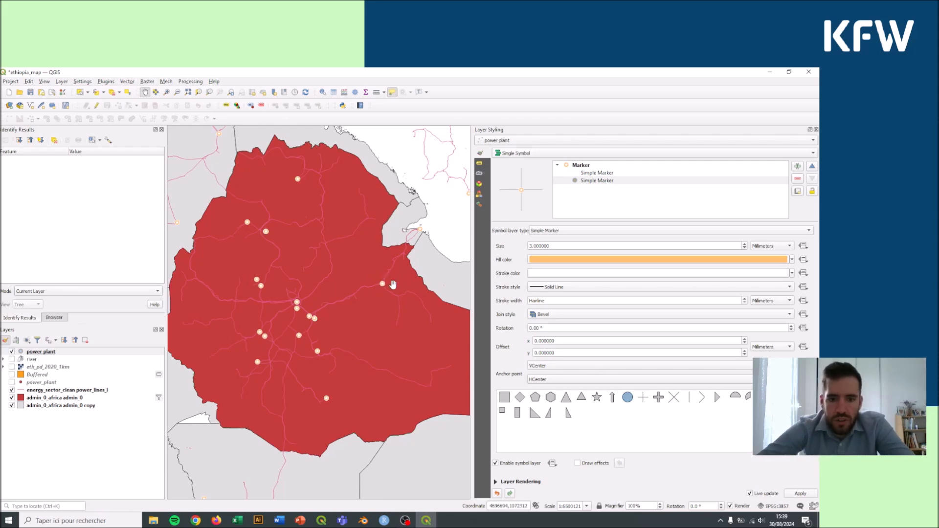
{"action": "mouse_move", "coordinate": [382, 282]}
{"action": "left_mouse_down"}
{"action": "mouse_move", "coordinate": [397, 275]}
{"action": "mouse_move", "coordinate": [380, 259]}
{"action": "mouse_move", "coordinate": [388, 251]}
{"action": "left_mouse_up"}
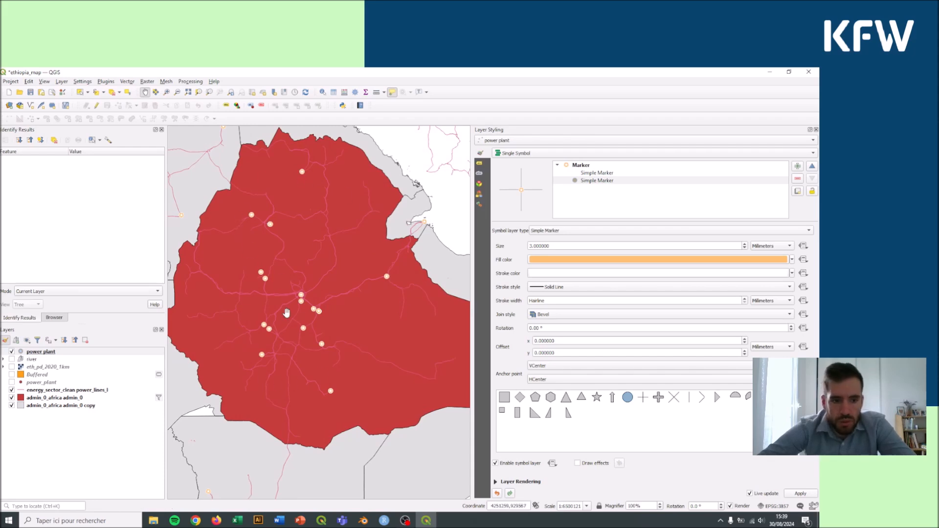
{"action": "left_click", "coordinate": [11, 391]}
{"action": "left_click_drag", "start_coordinate": [380, 246], "coordinate": [371, 251]}
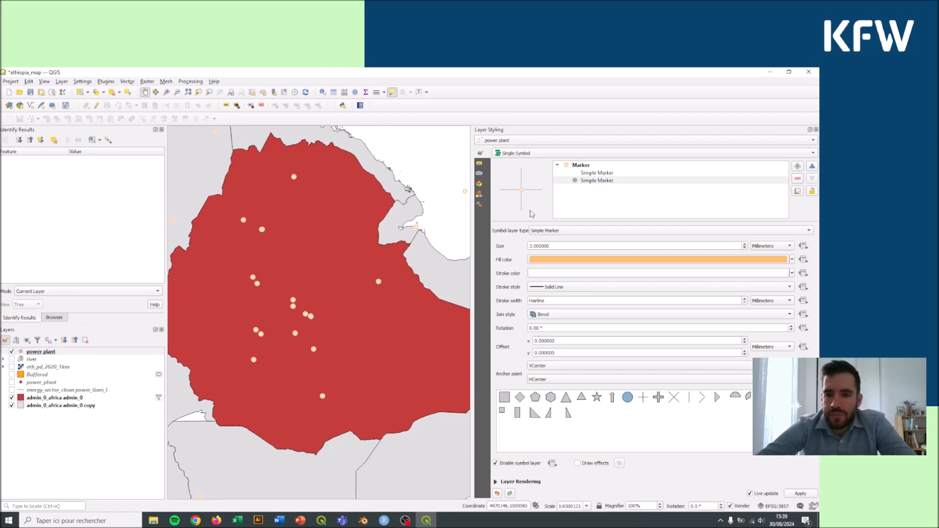
- Change the power plant layer's symbology from Single Symbol to Categorized, trying Graduated along the way
{"action": "left_click", "coordinate": [534, 155]}
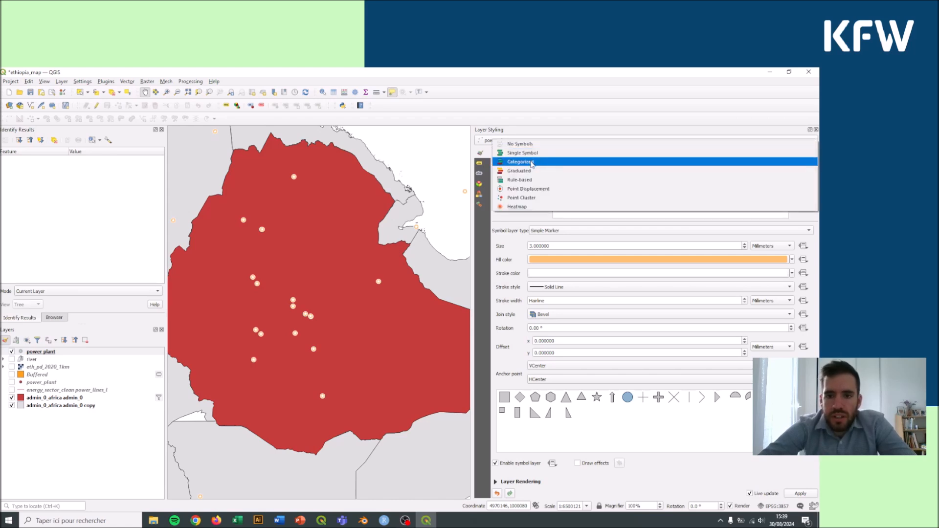
{"action": "left_click", "coordinate": [531, 162]}
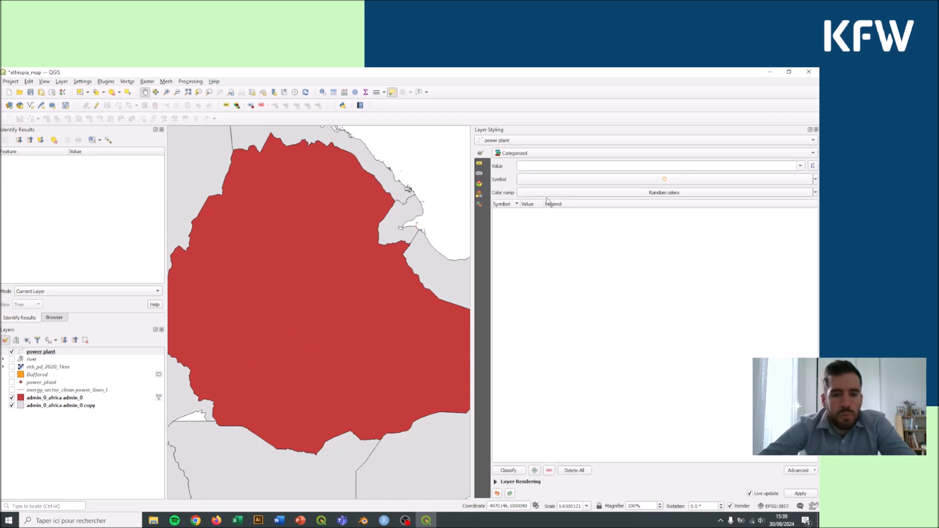
{"action": "left_click", "coordinate": [520, 156]}
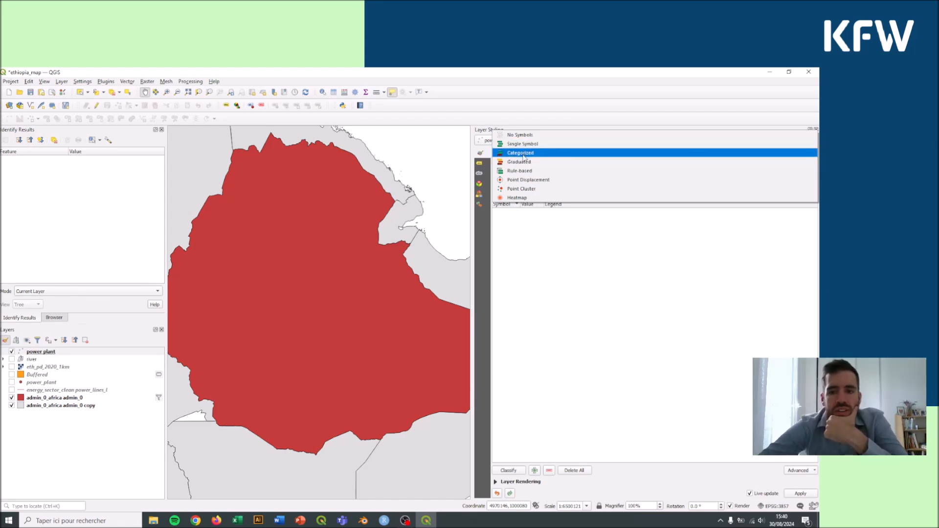
{"action": "left_click", "coordinate": [524, 157]}
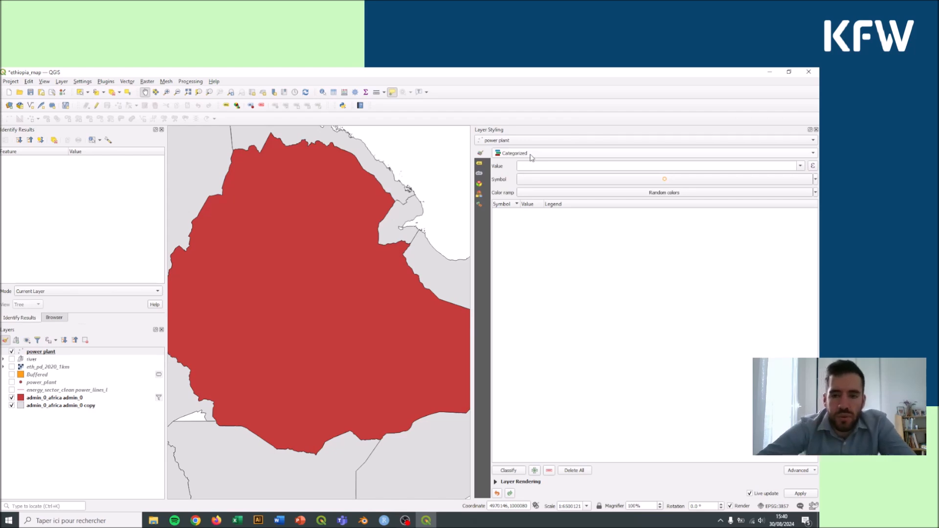
{"action": "scroll", "coordinate": [533, 158], "scroll_direction": "down", "scroll_amount": 1}
{"action": "left_click", "coordinate": [532, 158]}
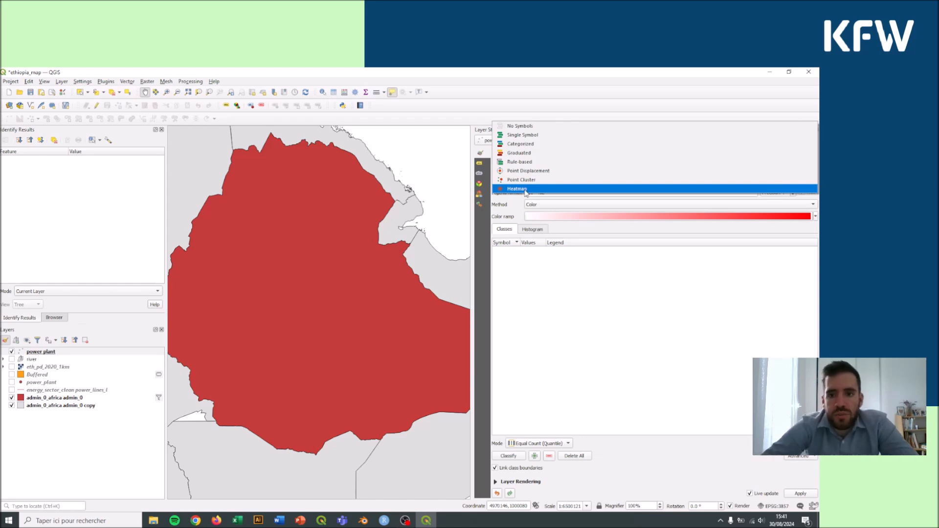
{"action": "left_click", "coordinate": [524, 135]}
{"action": "left_click", "coordinate": [524, 153]}
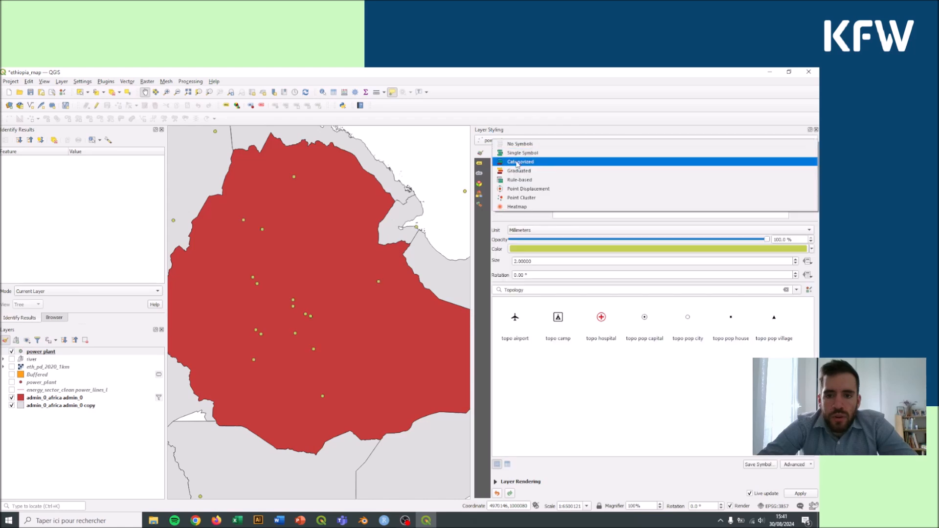
{"action": "left_click", "coordinate": [518, 163]}
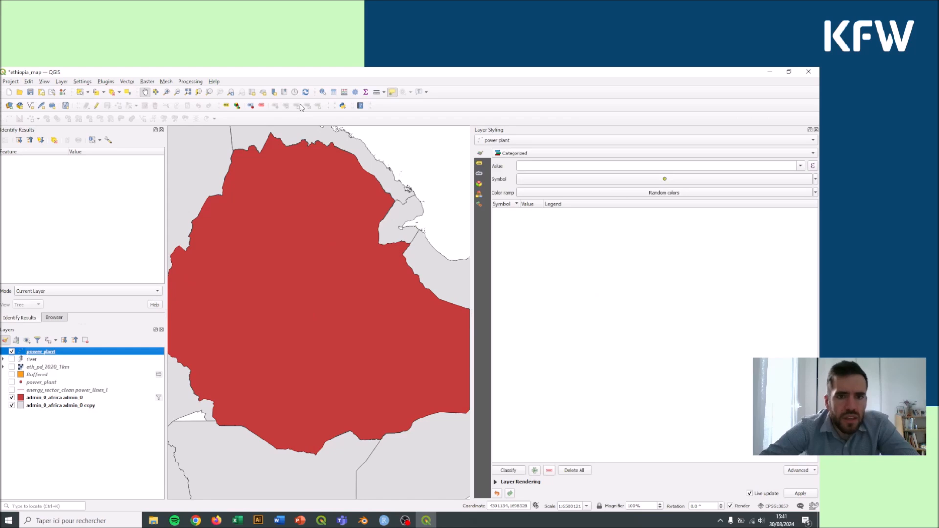
- Open the power plant attribute table, narrow its window and place it clear of the layer styling settings
{"action": "left_click", "coordinate": [334, 93]}
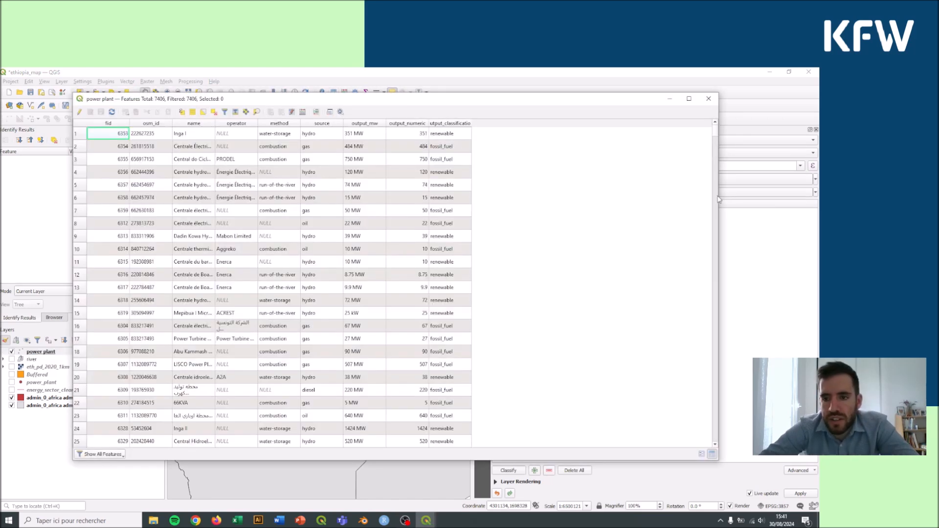
{"action": "left_click_drag", "start_coordinate": [716, 195], "coordinate": [555, 195]}
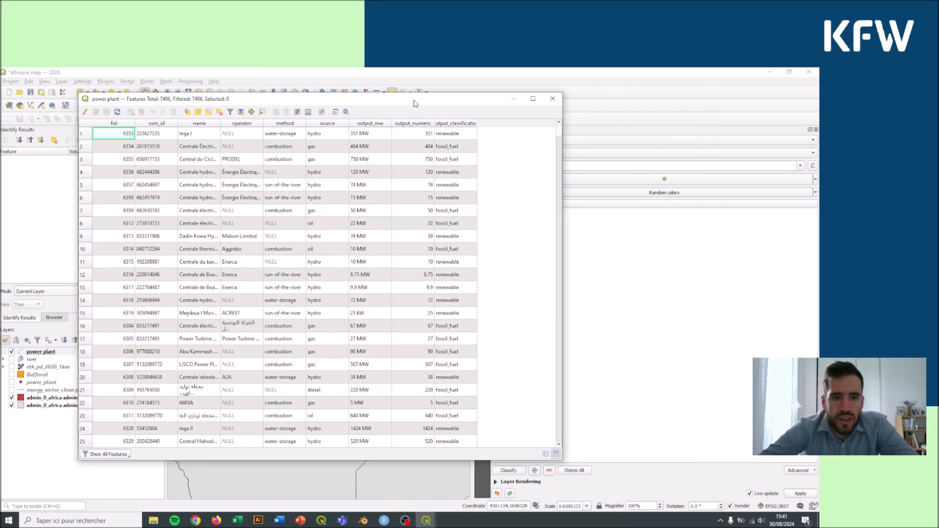
{"action": "left_click_drag", "start_coordinate": [409, 100], "coordinate": [474, 106]}
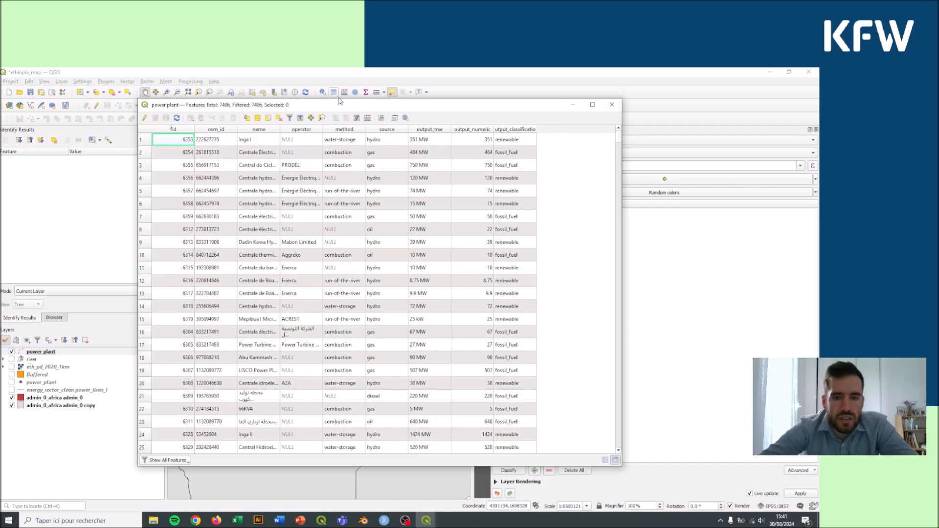
{"action": "left_click_drag", "start_coordinate": [341, 104], "coordinate": [296, 84]}
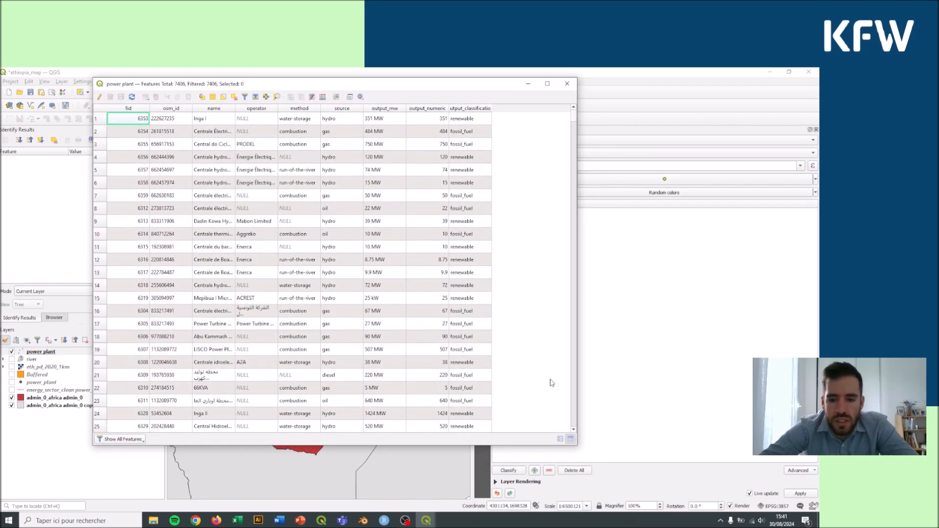
{"action": "left_click_drag", "start_coordinate": [577, 391], "coordinate": [514, 383]}
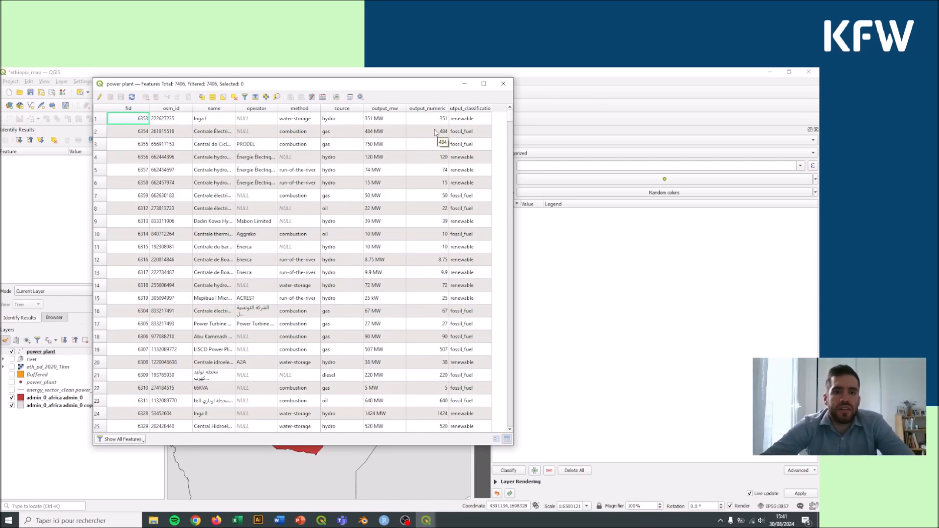
{"action": "left_click_drag", "start_coordinate": [371, 86], "coordinate": [398, 87]}
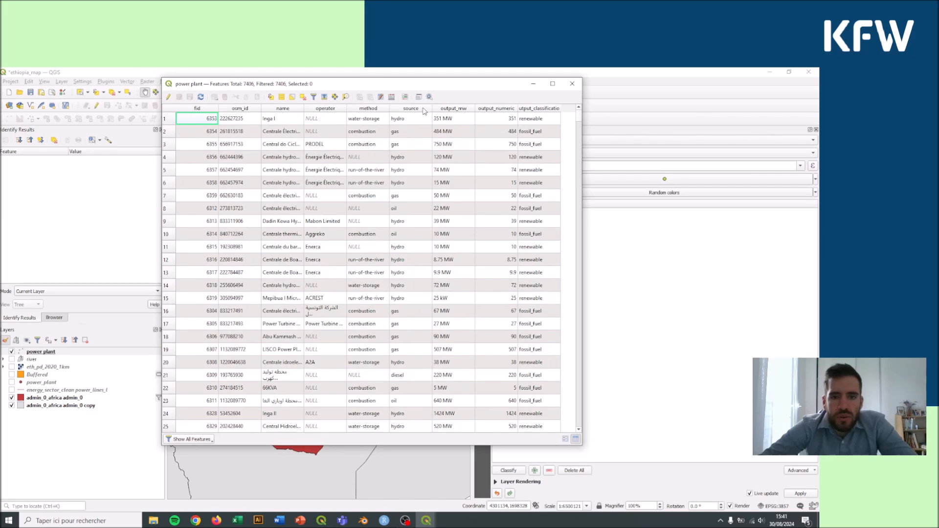
{"action": "left_click_drag", "start_coordinate": [465, 91], "coordinate": [374, 92]}
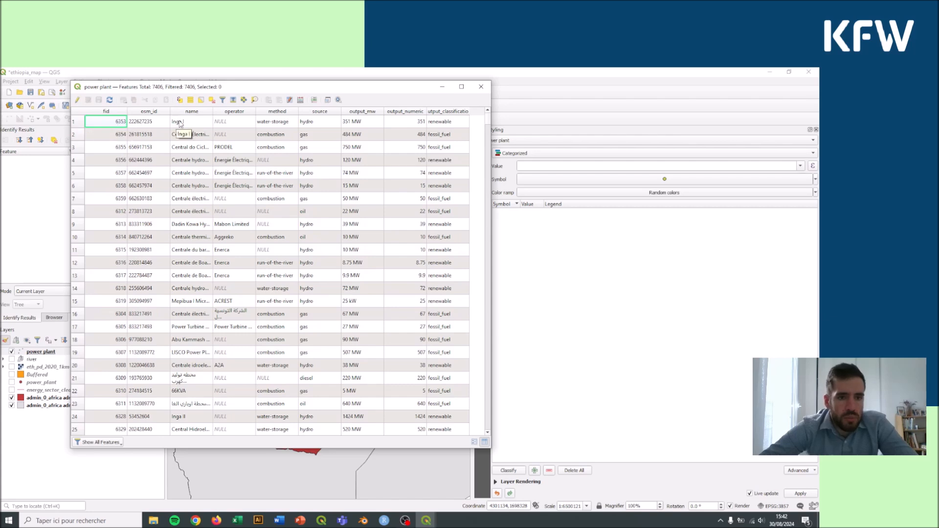
- Widen the name and operator columns of the power plant attribute table to read their full entries
{"action": "left_click_drag", "start_coordinate": [213, 112], "coordinate": [230, 112]}
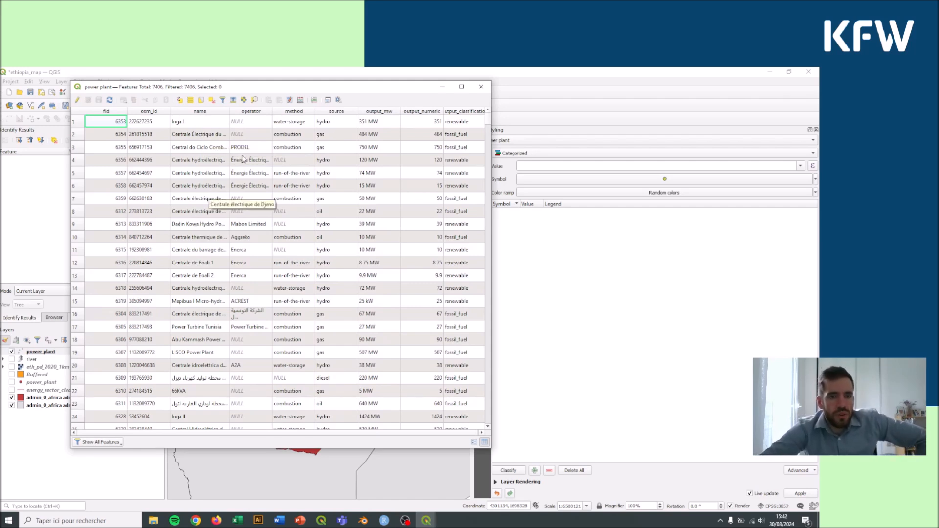
{"action": "left_click_drag", "start_coordinate": [272, 111], "coordinate": [309, 125]}
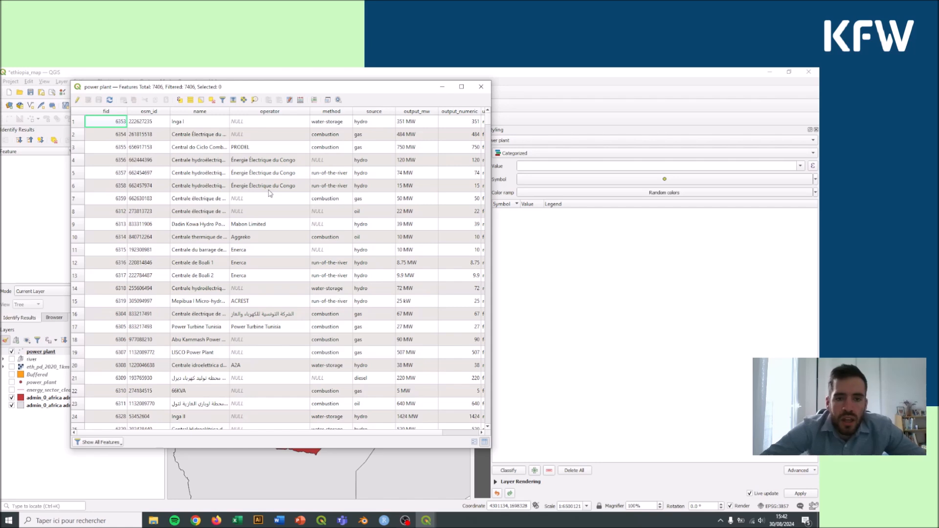
- Widen the source column of the power plant attribute table and read through the method, source and output entries
{"action": "left_click_drag", "start_coordinate": [310, 114], "coordinate": [403, 114]}
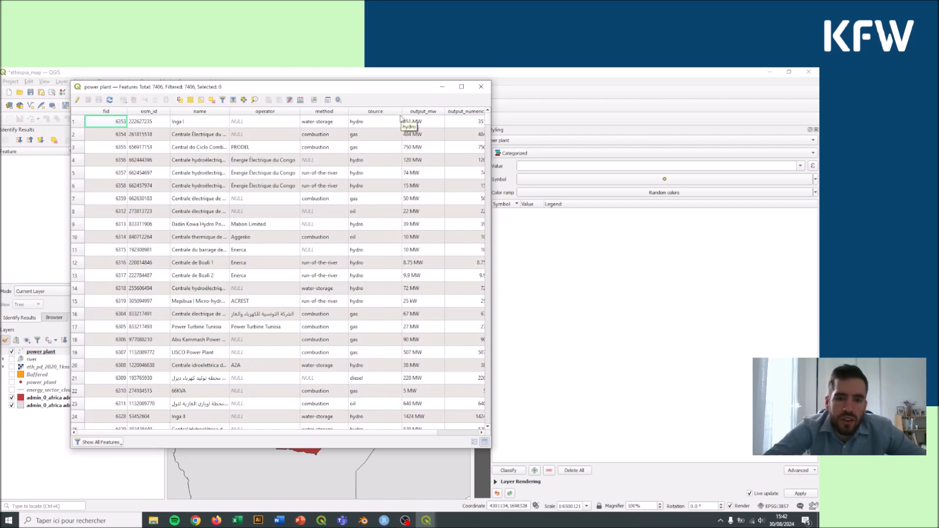
{"action": "scroll", "coordinate": [333, 181], "scroll_direction": "down", "scroll_amount": 10}
{"action": "scroll", "coordinate": [333, 184], "scroll_direction": "down", "scroll_amount": 3}
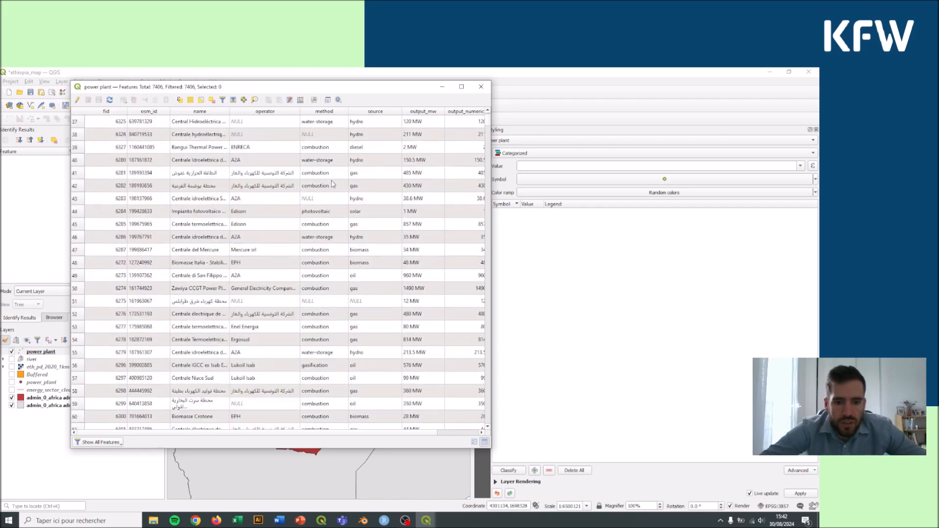
{"action": "scroll", "coordinate": [361, 161], "scroll_direction": "up", "scroll_amount": 1}
{"action": "left_click_drag", "start_coordinate": [403, 434], "coordinate": [448, 436]}
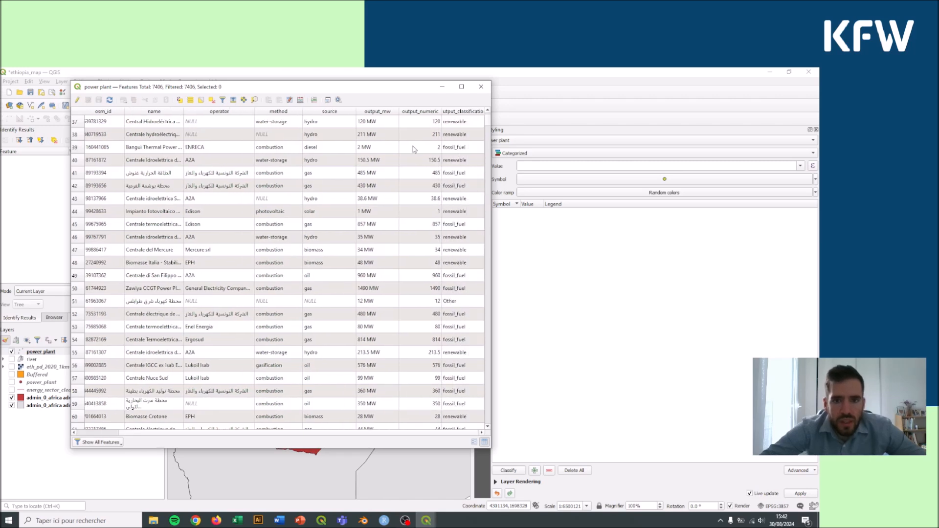
- Adjust the output column widths, sort the power plant table by output_mw, and re-sort it by output_numeric in descending order
{"action": "double_click", "coordinate": [398, 111]}
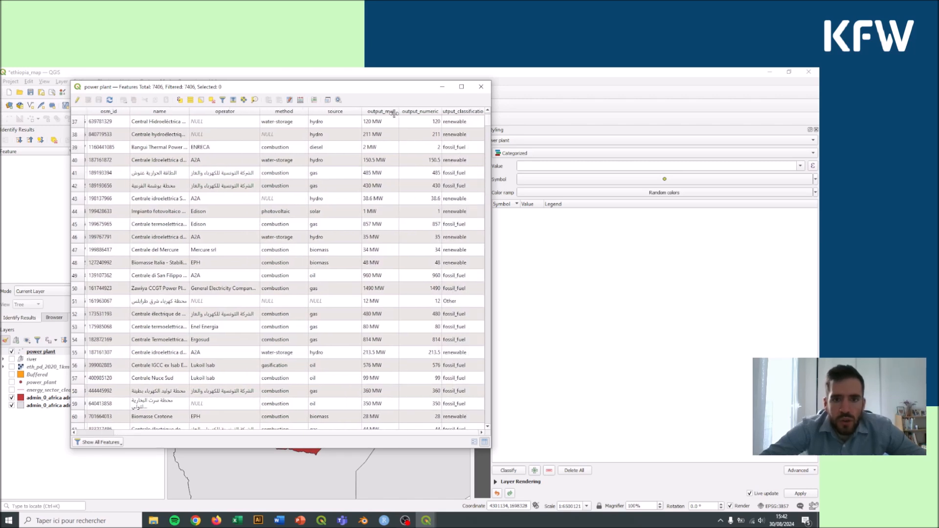
{"action": "double_click", "coordinate": [442, 111]}
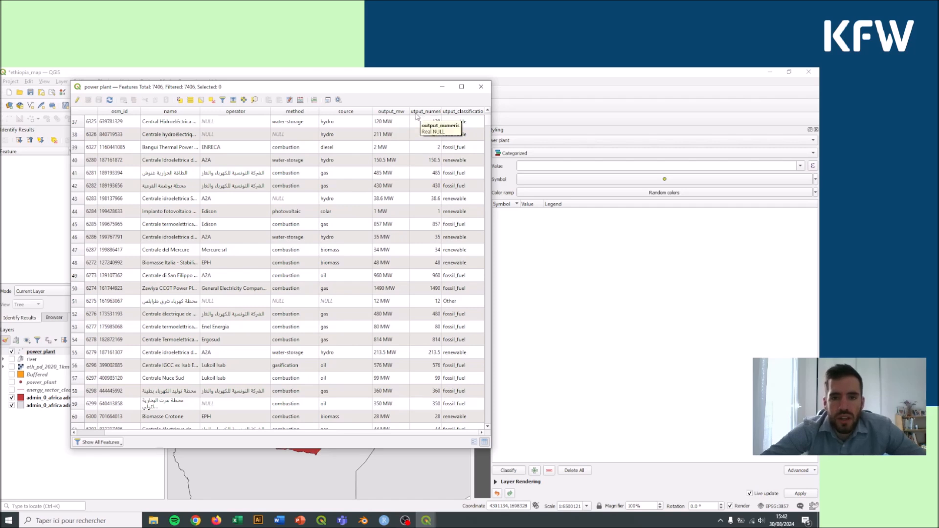
{"action": "left_click", "coordinate": [406, 112]}
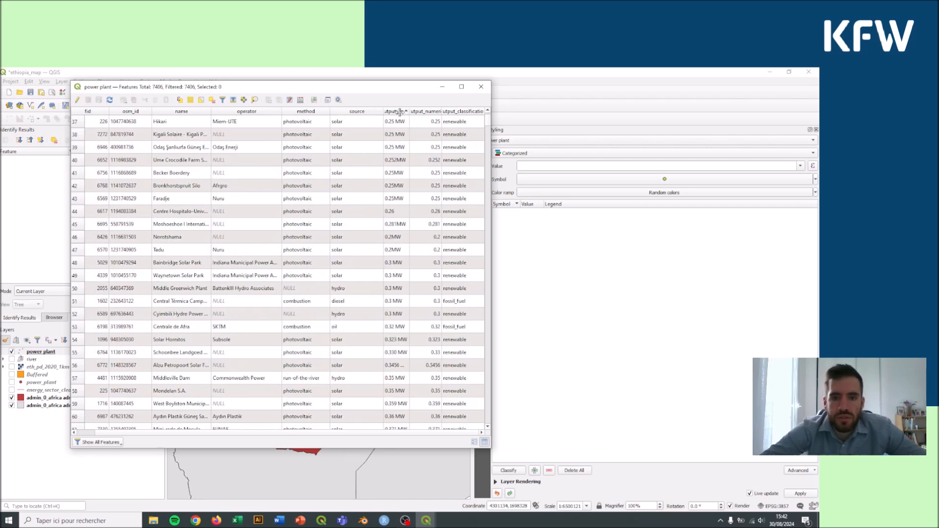
{"action": "left_click", "coordinate": [430, 113]}
{"action": "left_click", "coordinate": [431, 112]}
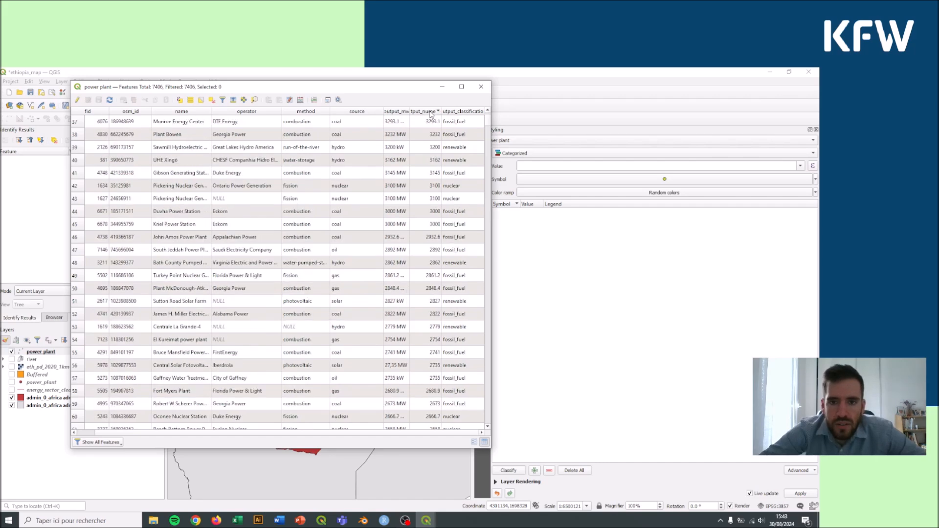
{"action": "left_click", "coordinate": [431, 112]}
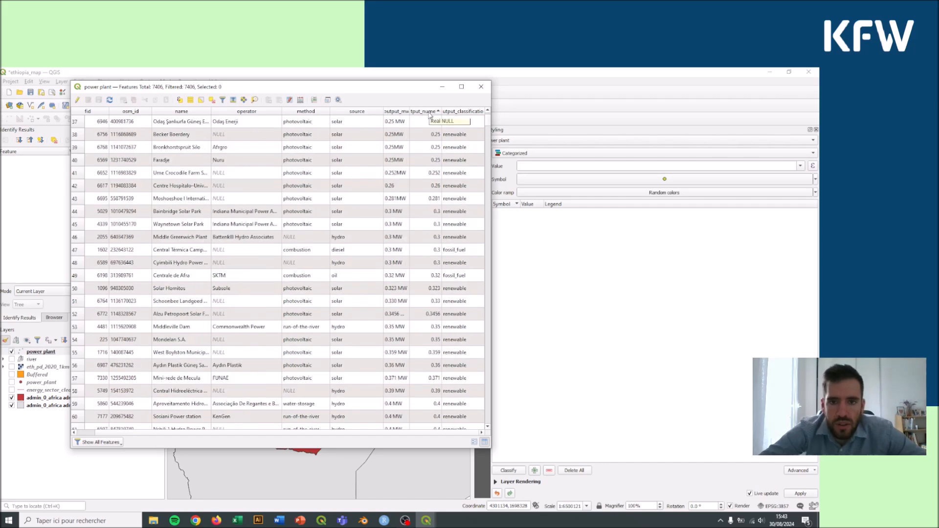
{"action": "left_click", "coordinate": [430, 113]}
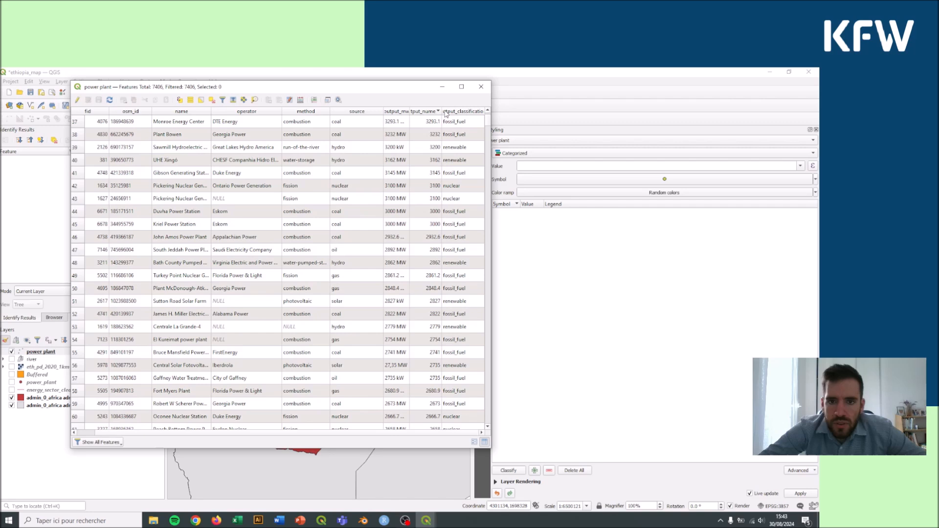
- Narrow the output_numeric column, enlarge the attribute table window and widen the output_classification column to show its full heading
{"action": "left_click_drag", "start_coordinate": [442, 112], "coordinate": [424, 112]}
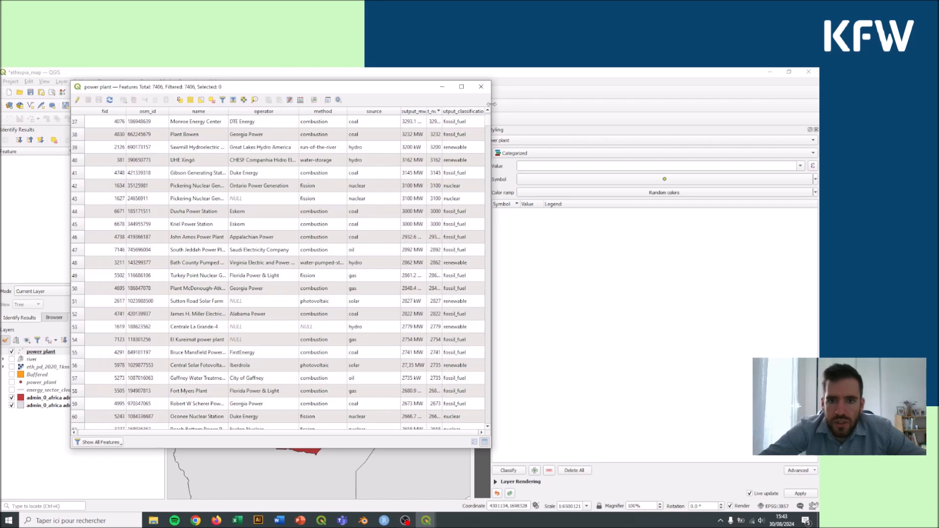
{"action": "left_click_drag", "start_coordinate": [492, 109], "coordinate": [546, 108]}
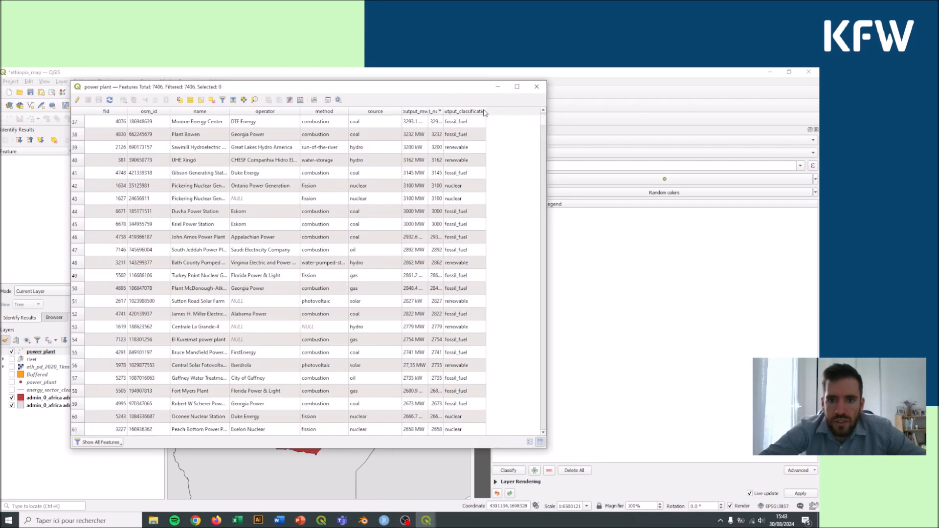
{"action": "left_click_drag", "start_coordinate": [486, 110], "coordinate": [508, 111]}
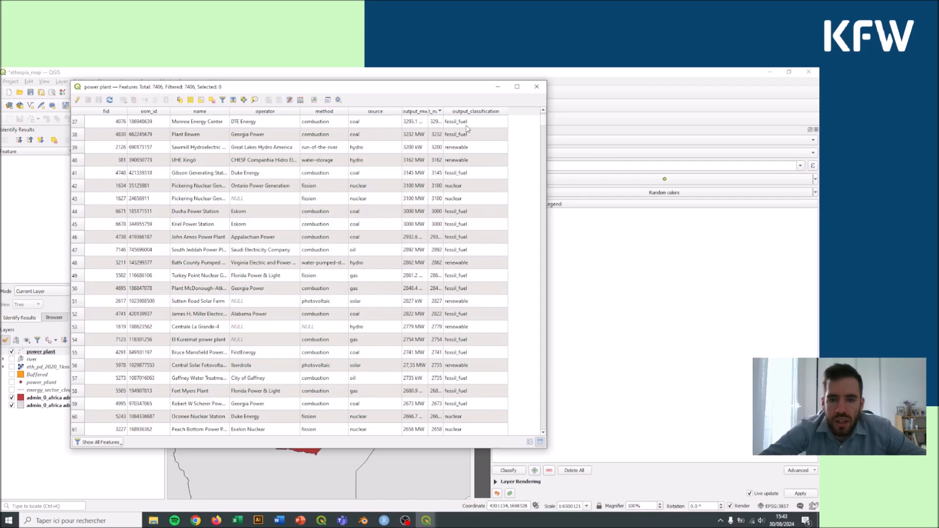
- Read through the output_classification entries to see which energy classes the power plants are assigned to
{"action": "scroll", "coordinate": [471, 216], "scroll_direction": "down", "scroll_amount": 3}
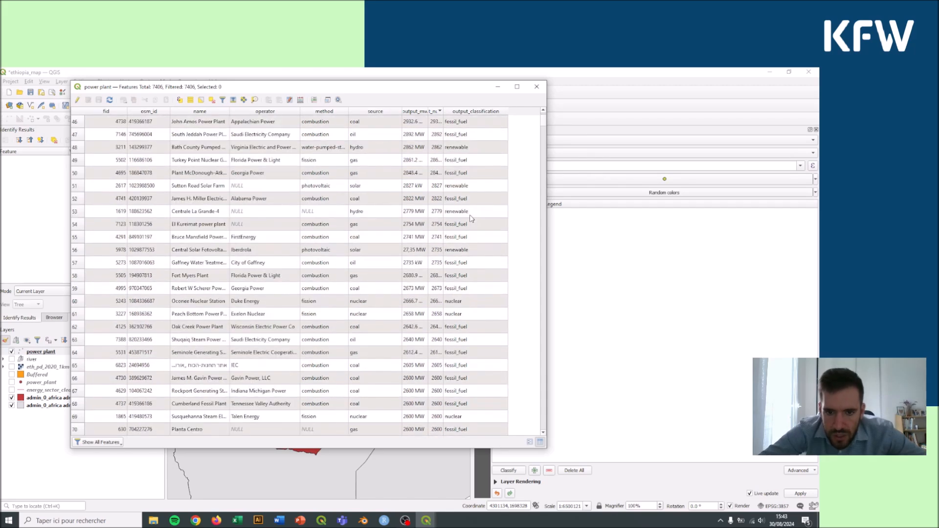
{"action": "scroll", "coordinate": [463, 291], "scroll_direction": "up", "scroll_amount": 1}
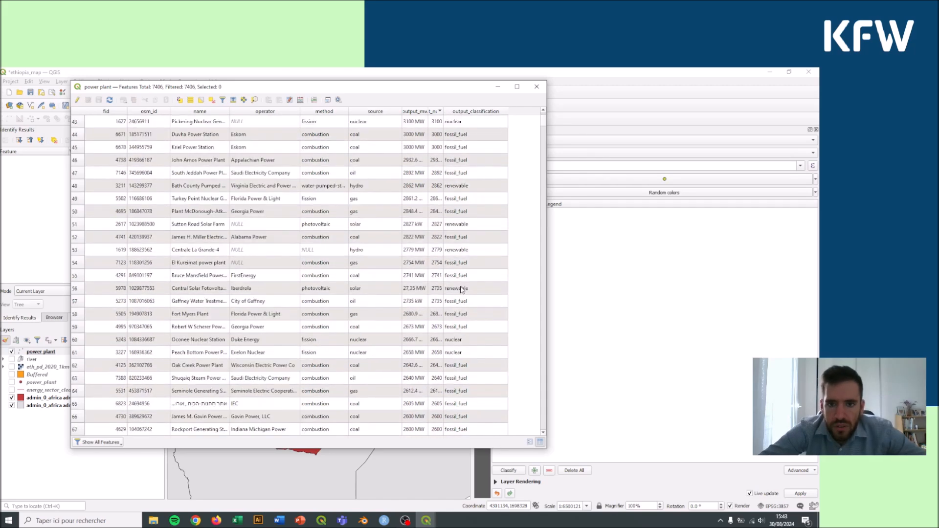
{"action": "scroll", "coordinate": [463, 191], "scroll_direction": "down", "scroll_amount": 8}
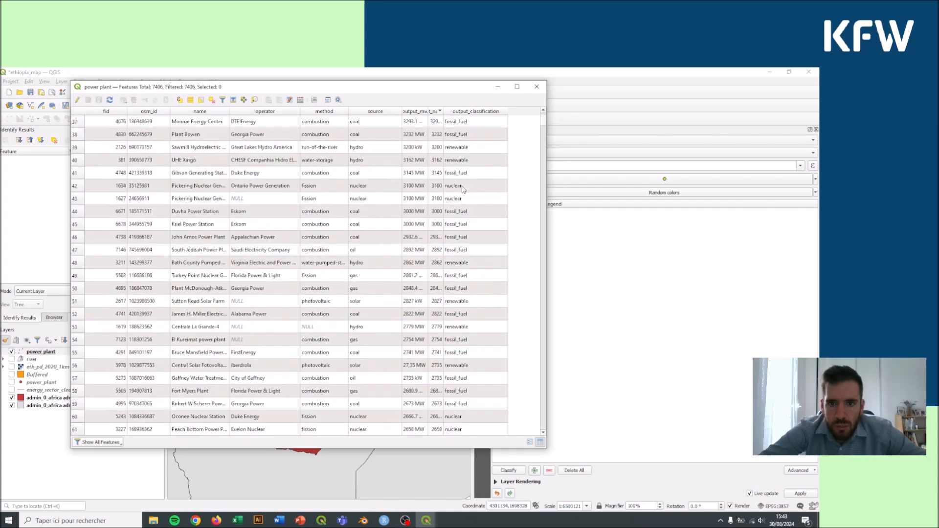
{"action": "scroll", "coordinate": [463, 191], "scroll_direction": "up", "scroll_amount": 17}
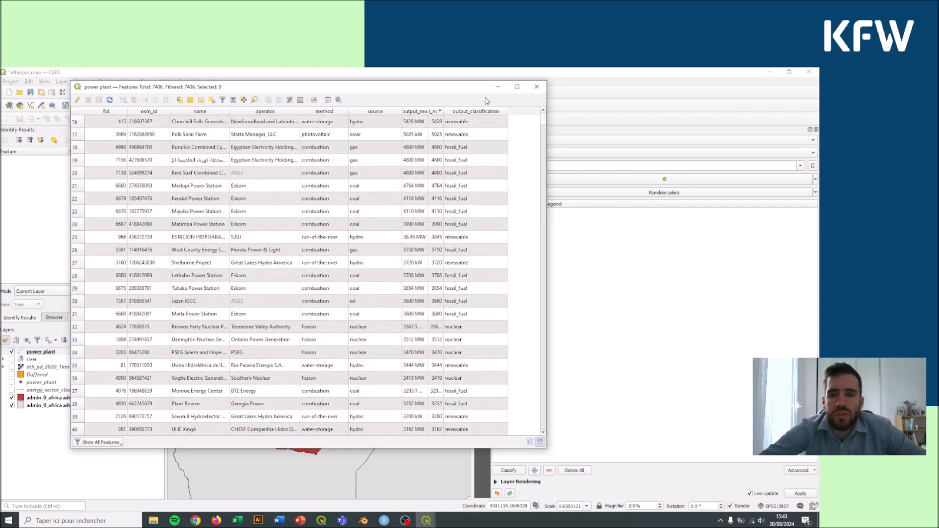
- Close the attribute table and set output_classification as the value field for the categorized power plant symbology
{"action": "left_click", "coordinate": [537, 87]}
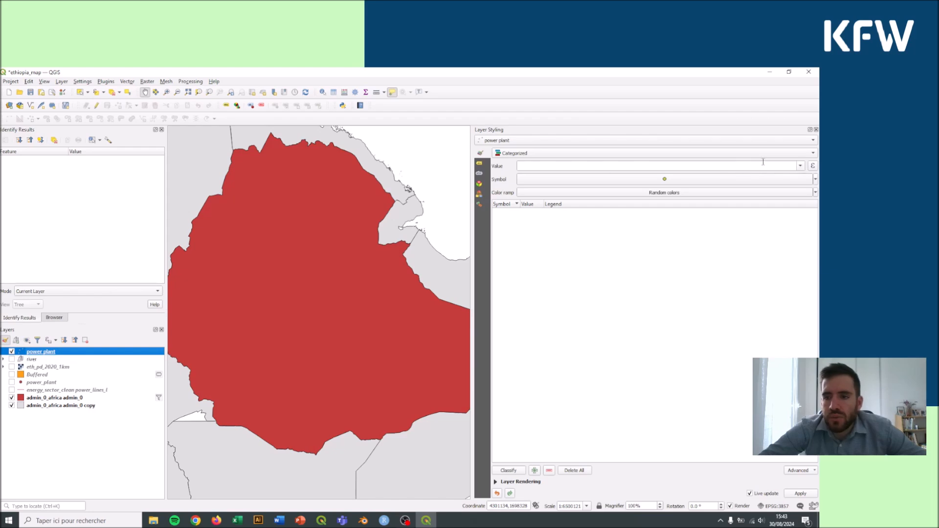
{"action": "left_click", "coordinate": [800, 168]}
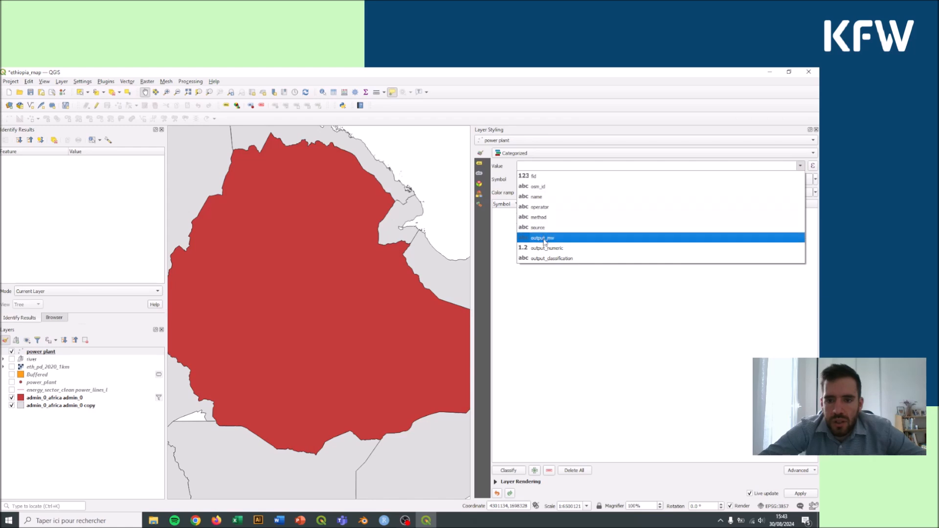
{"action": "left_click", "coordinate": [547, 259]}
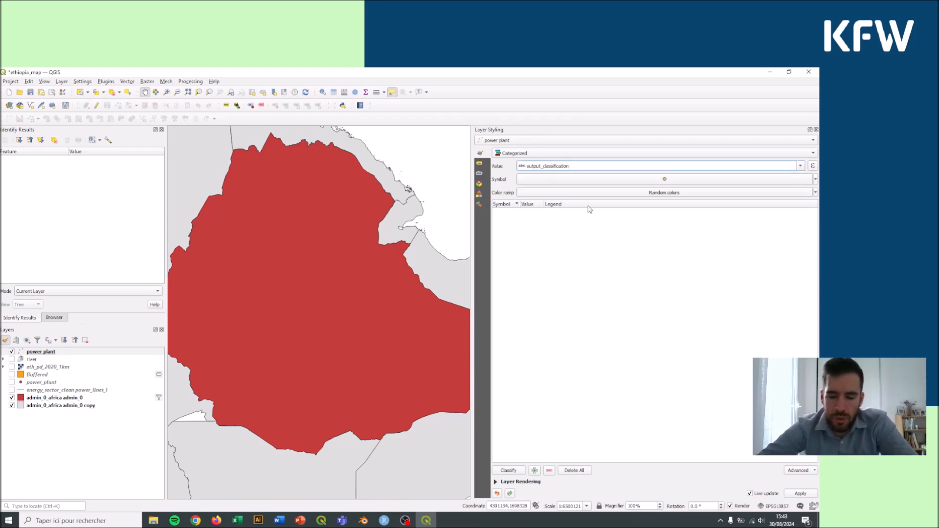
- Change the power plants' simple marker to a diamond shape with a size of 3 millimetres and return to the category settings
{"action": "left_click", "coordinate": [575, 183]}
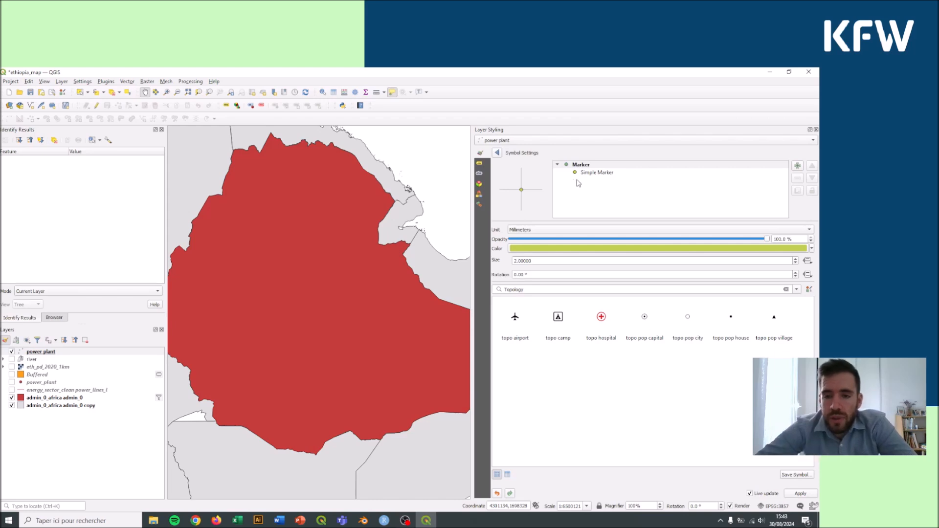
{"action": "left_click", "coordinate": [585, 173]}
{"action": "left_click", "coordinate": [585, 165]}
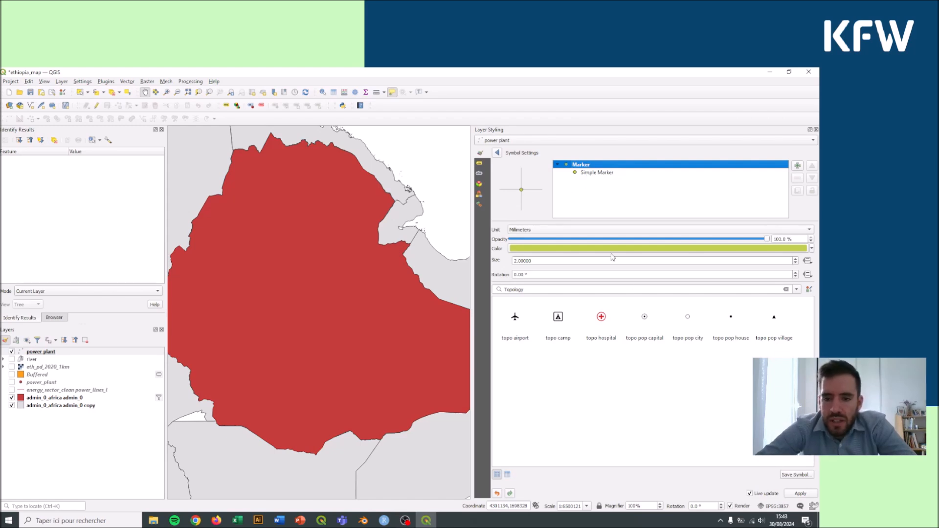
{"action": "left_click", "coordinate": [590, 173]}
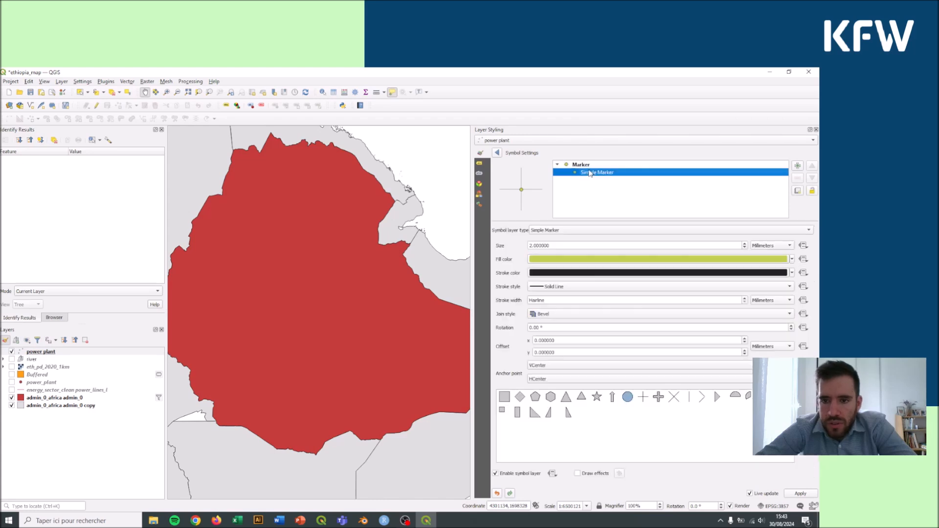
{"action": "left_click", "coordinate": [520, 398]}
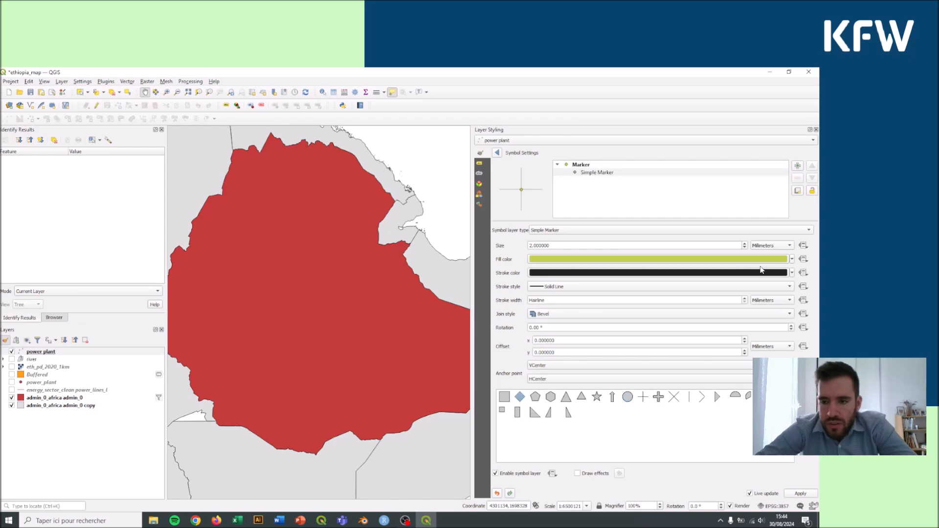
{"action": "left_click", "coordinate": [746, 244]}
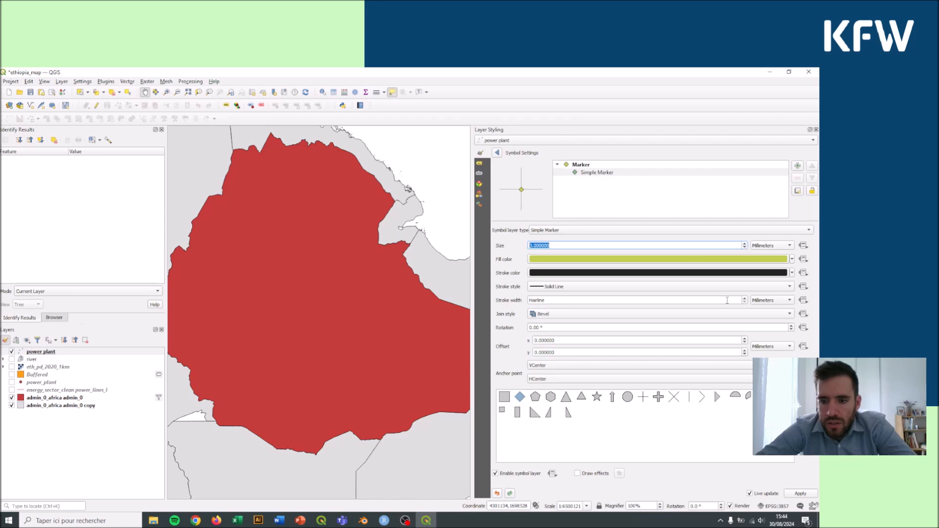
{"action": "left_click", "coordinate": [799, 494]}
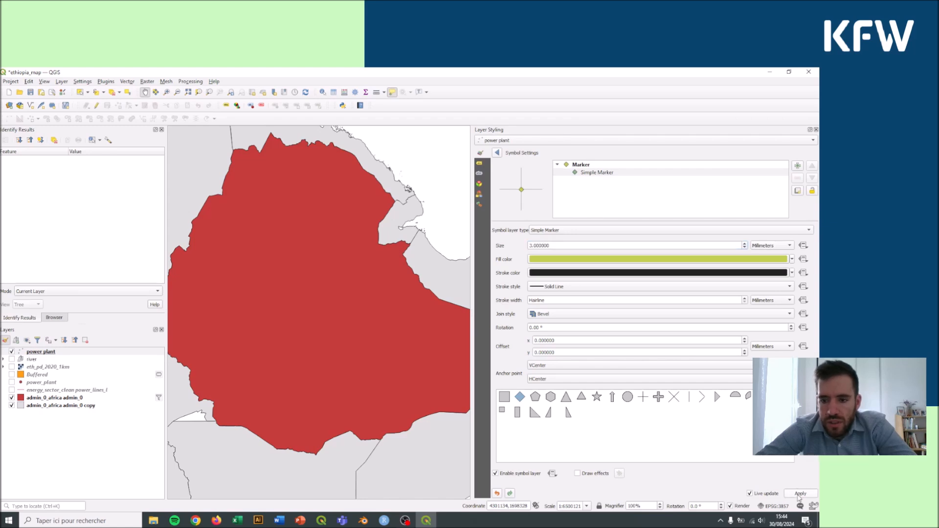
{"action": "left_click", "coordinate": [497, 153]}
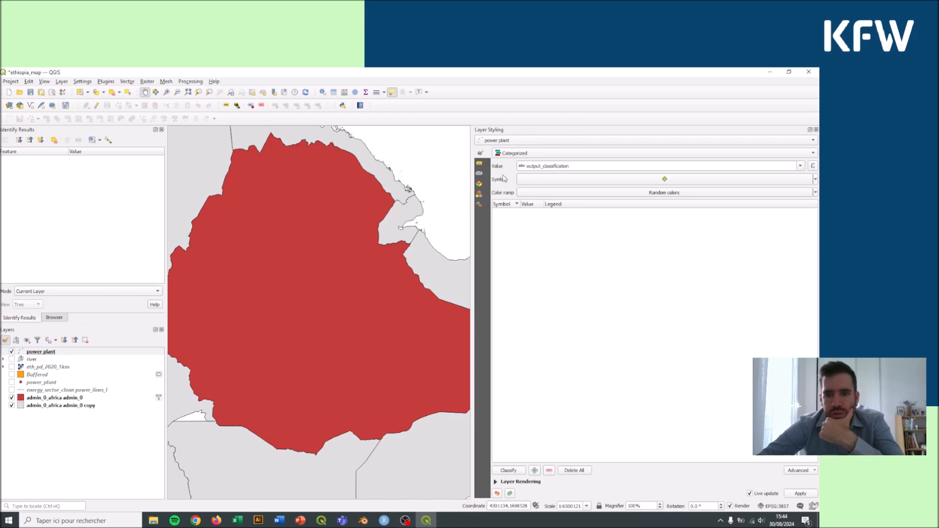
- Classify the power plants by output_classification and widen the value column of the category list to read its entries
{"action": "left_click", "coordinate": [514, 471]}
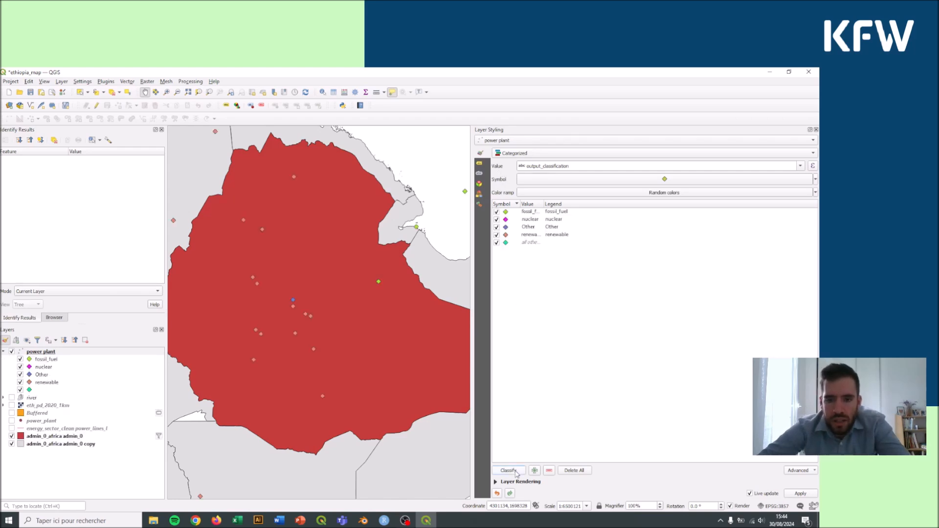
{"action": "left_click_drag", "start_coordinate": [520, 204], "coordinate": [574, 204]}
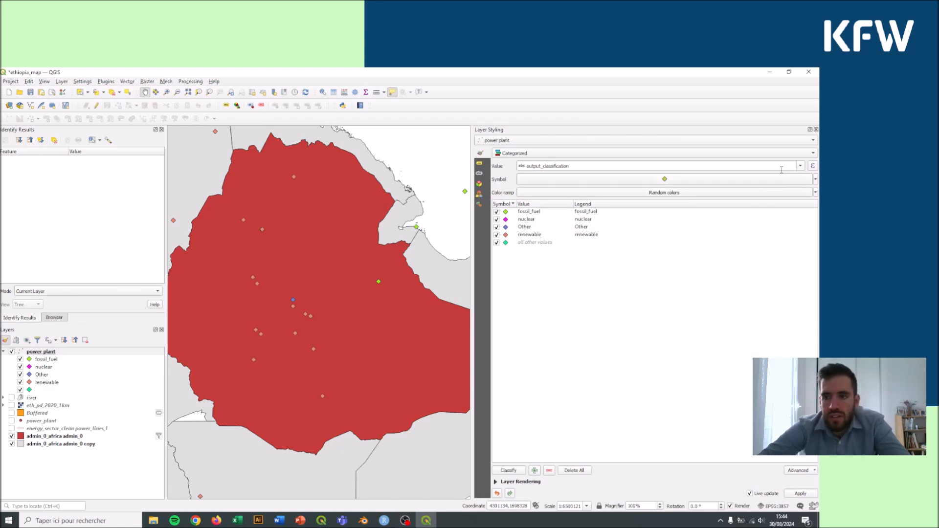
{"action": "left_click", "coordinate": [801, 166]}
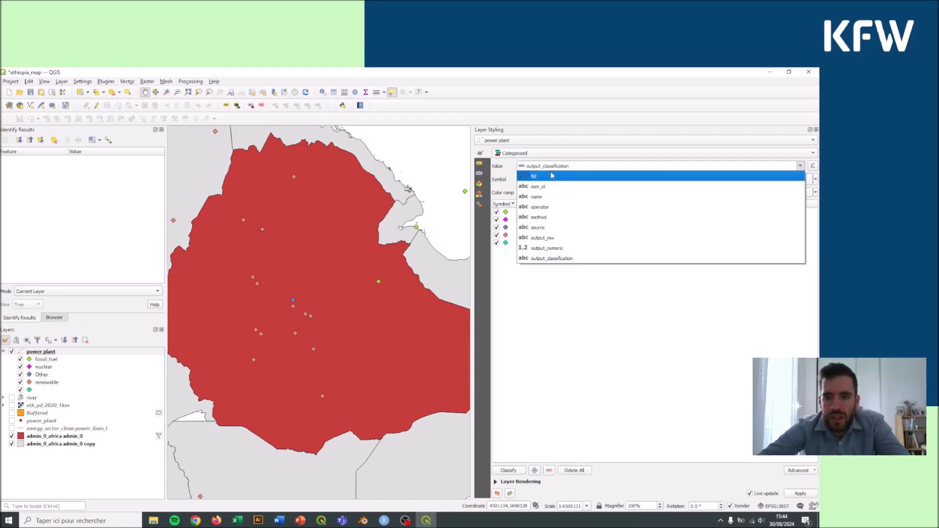
{"action": "left_click", "coordinate": [600, 316]}
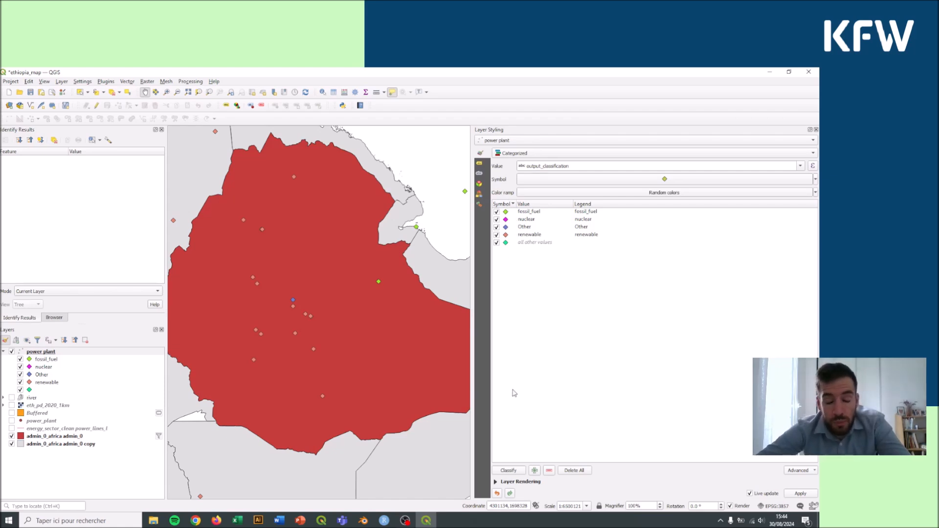
- Move the renewable category directly below fossil_fuel and turn off the category for all other values
{"action": "mouse_move", "coordinate": [529, 235]}
{"action": "left_mouse_down"}
{"action": "mouse_move", "coordinate": [550, 225]}
{"action": "mouse_move", "coordinate": [534, 223]}
{"action": "left_mouse_up"}
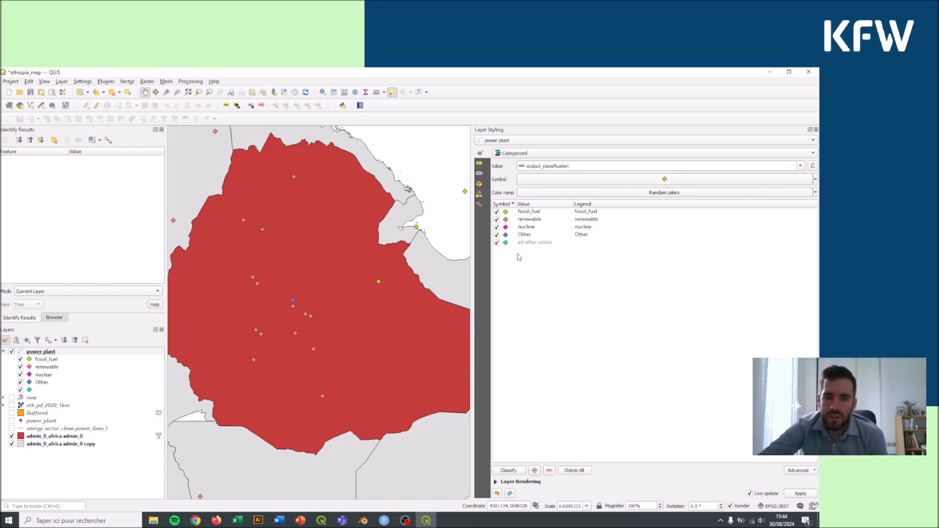
{"action": "left_click", "coordinate": [497, 244]}
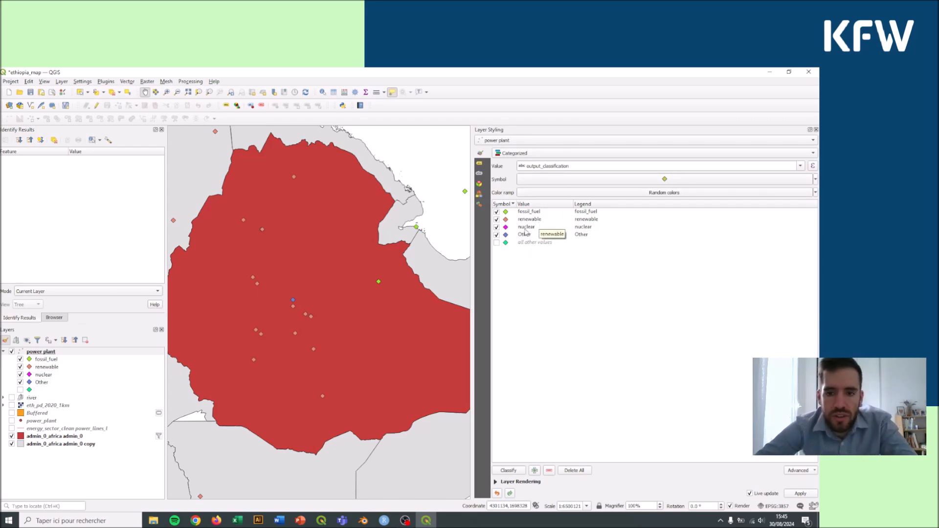
- Set the colour of the fossil_fuel category's marker to black
{"action": "double_click", "coordinate": [506, 213]}
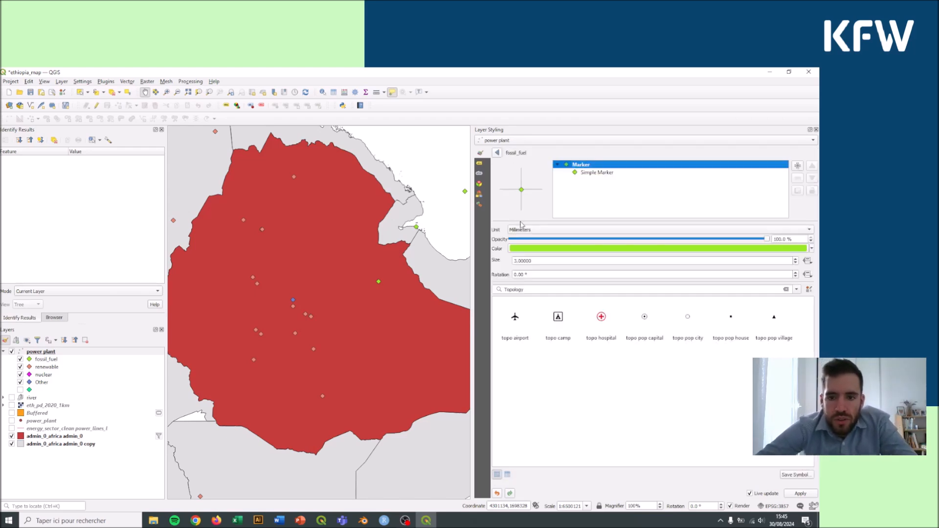
{"action": "left_click", "coordinate": [813, 249]}
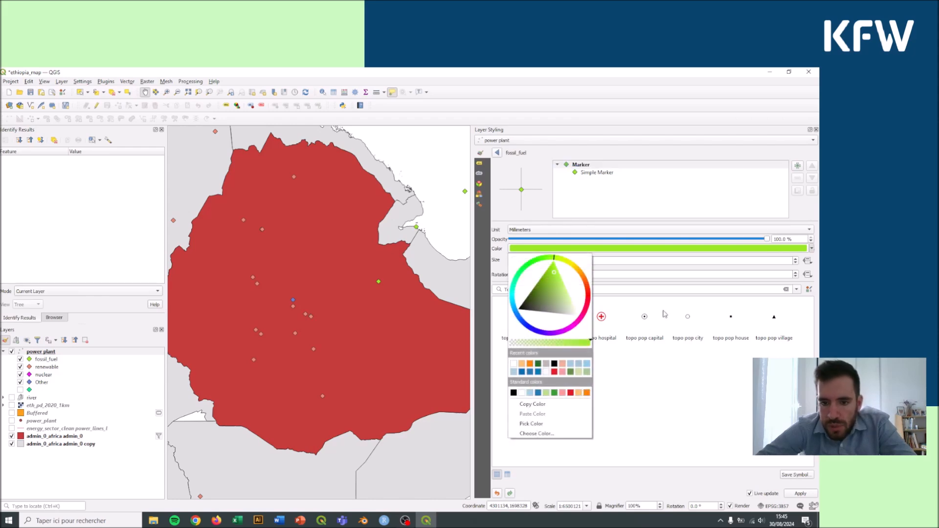
{"action": "left_click", "coordinate": [553, 365]}
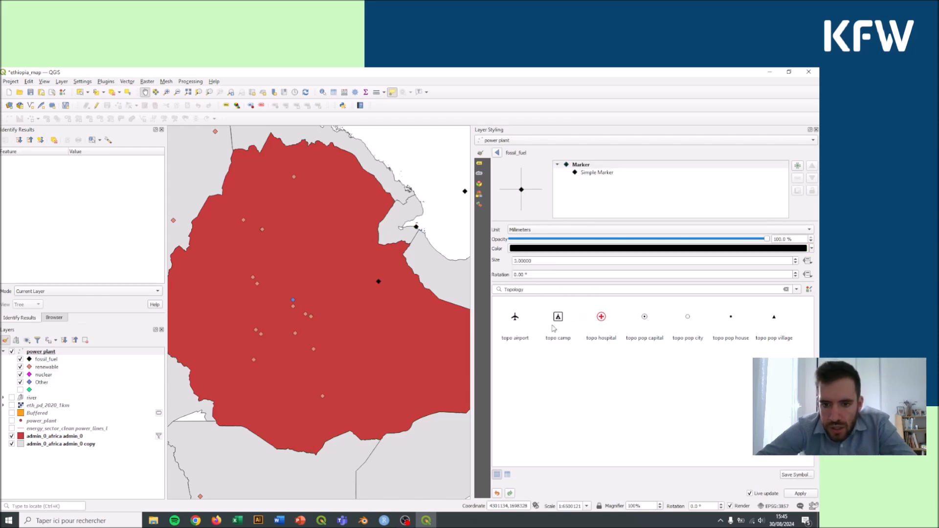
- Change the fossil_fuel category's marker colour to dark grey and return to the category list
{"action": "left_click", "coordinate": [812, 249]}
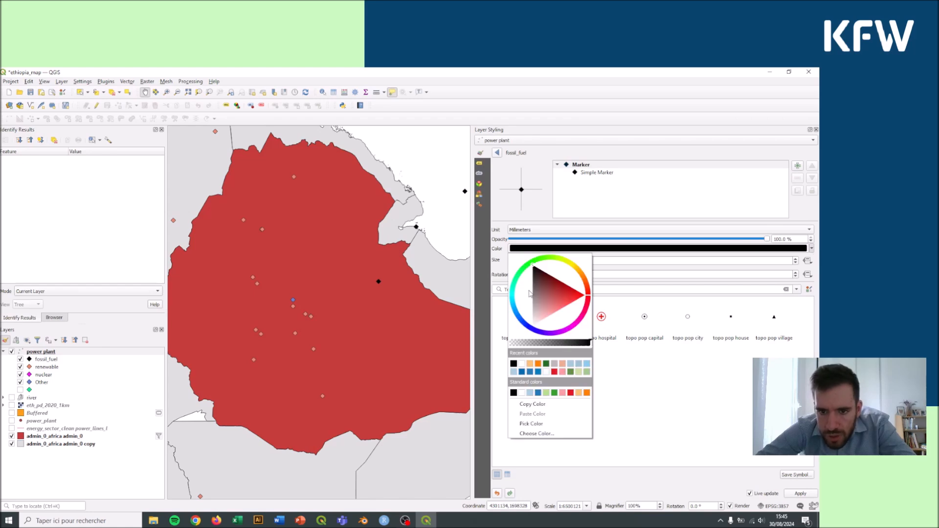
{"action": "left_click_drag", "start_coordinate": [532, 269], "coordinate": [526, 293]}
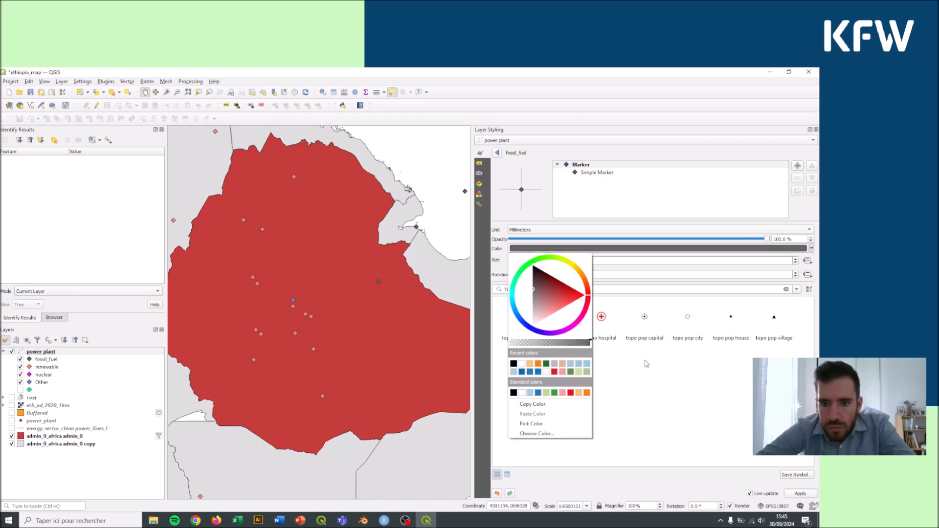
{"action": "left_click", "coordinate": [651, 383]}
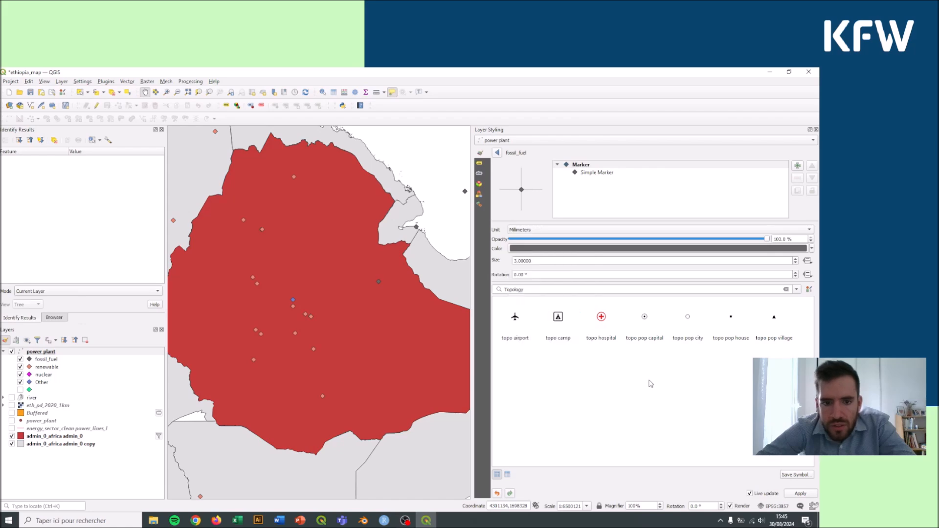
{"action": "left_click", "coordinate": [498, 153]}
- Give the renewable category's marker a light green standard colour and return to the category list
{"action": "double_click", "coordinate": [506, 220]}
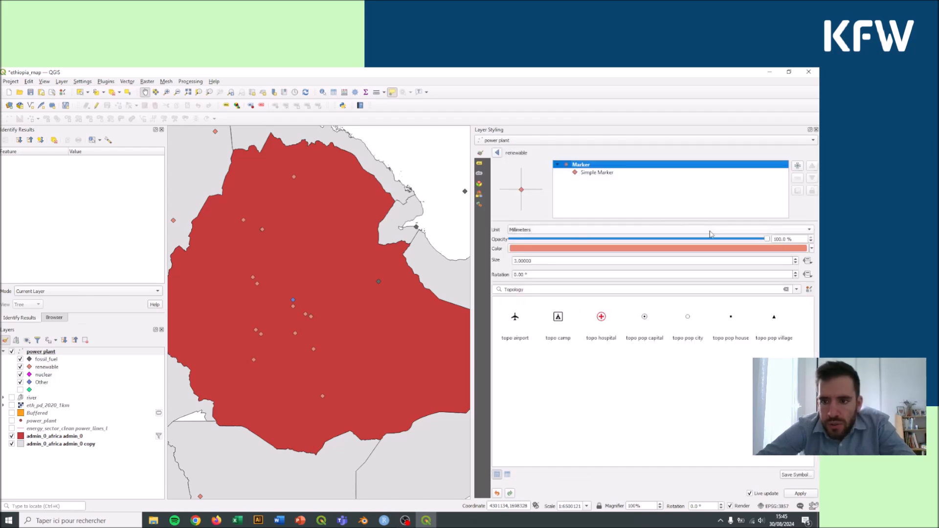
{"action": "left_click", "coordinate": [812, 249]}
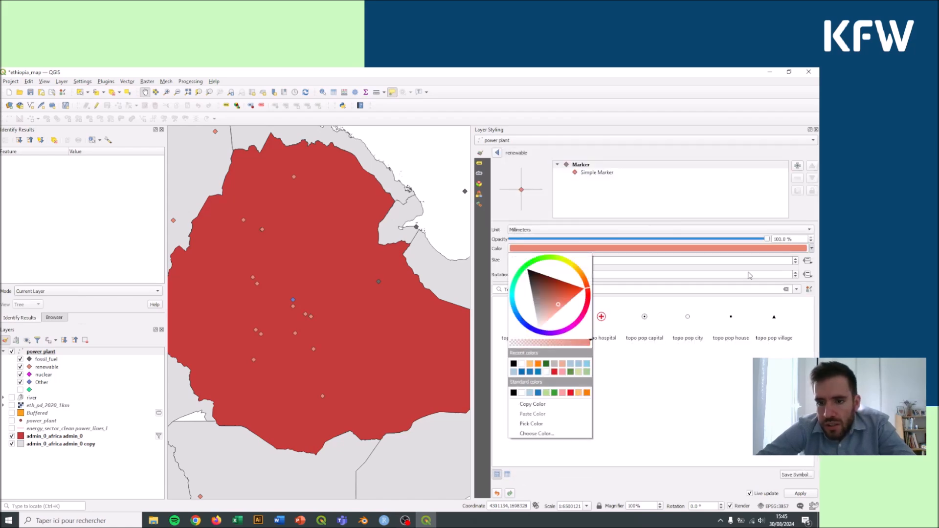
{"action": "left_click", "coordinate": [547, 393]}
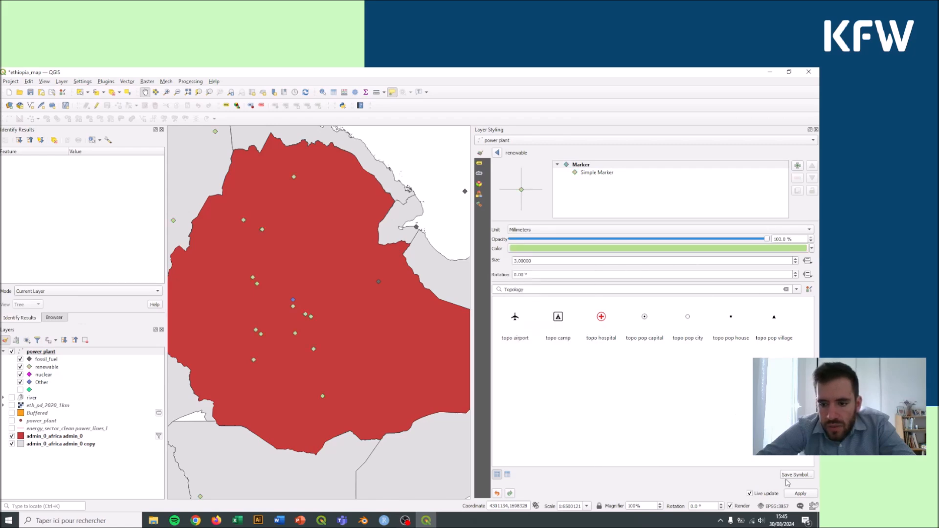
{"action": "left_click", "coordinate": [499, 153]}
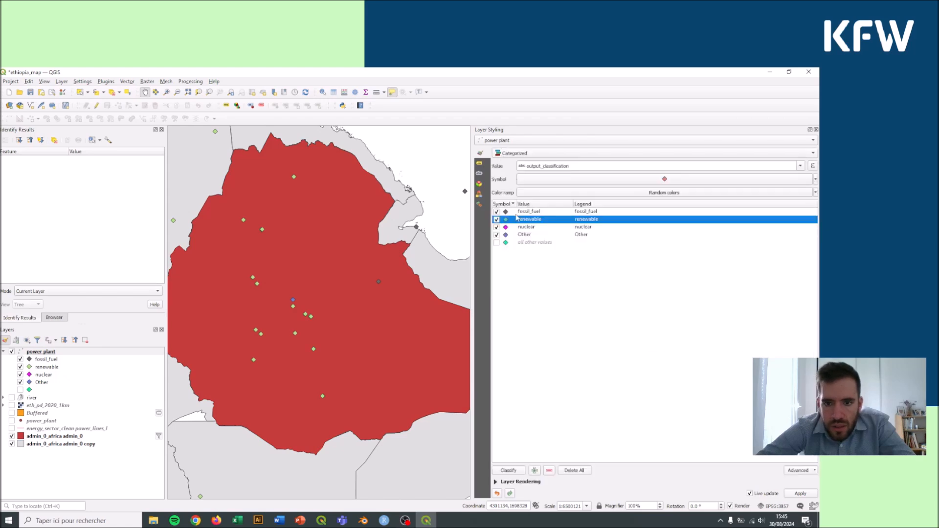
- Set the nuclear category's marker colour to light orange, after trying blue, and return to the category list
{"action": "double_click", "coordinate": [507, 228]}
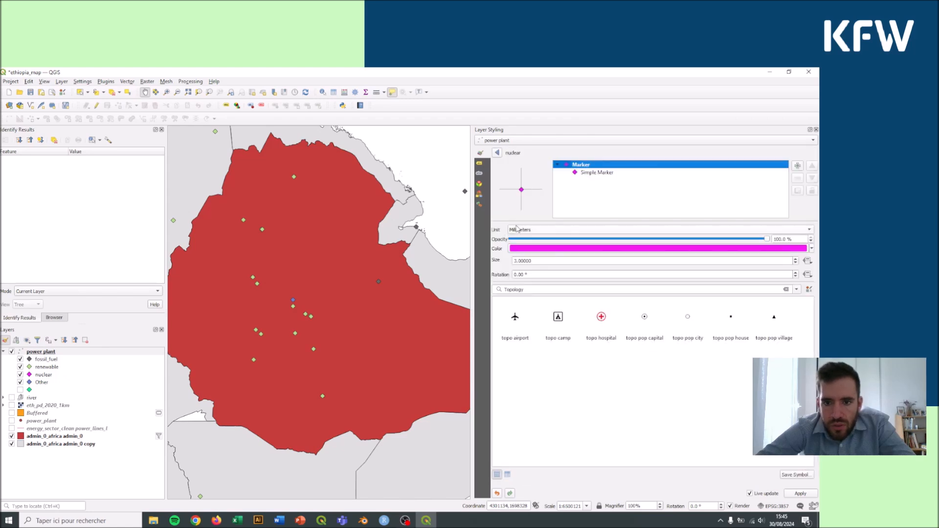
{"action": "left_click", "coordinate": [812, 248]}
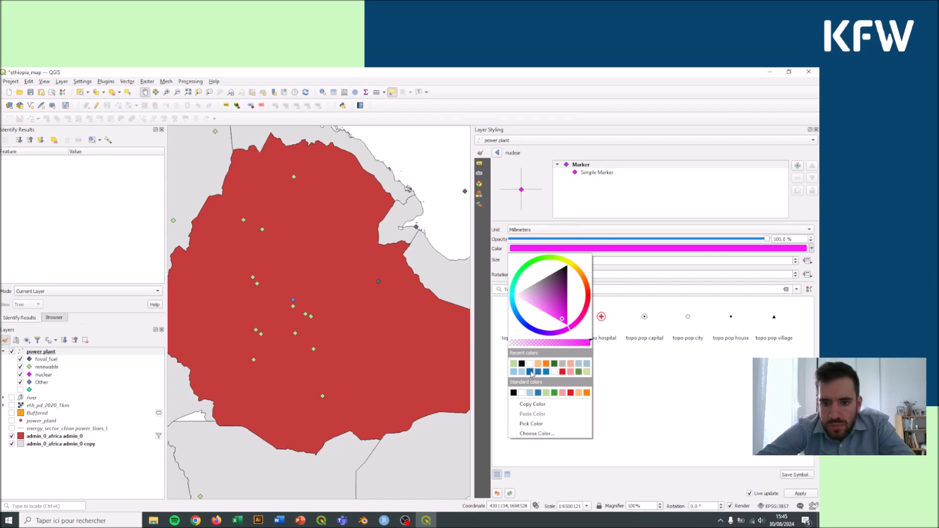
{"action": "left_click", "coordinate": [539, 372]}
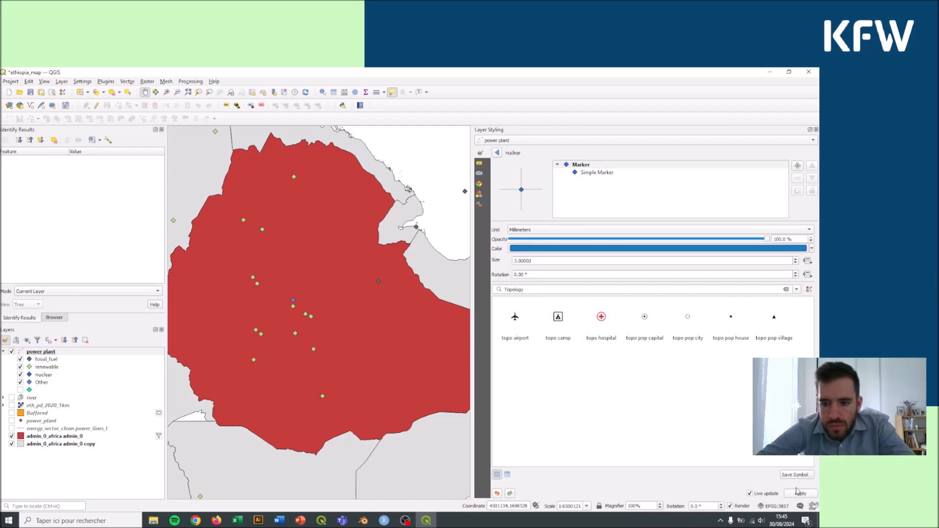
{"action": "left_click", "coordinate": [812, 248]}
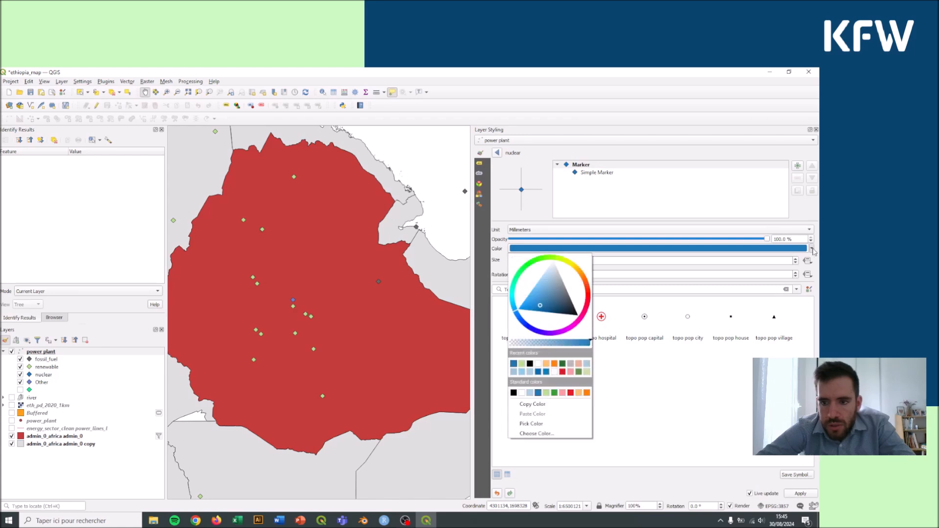
{"action": "left_click", "coordinate": [546, 365]}
{"action": "left_click", "coordinate": [794, 495]}
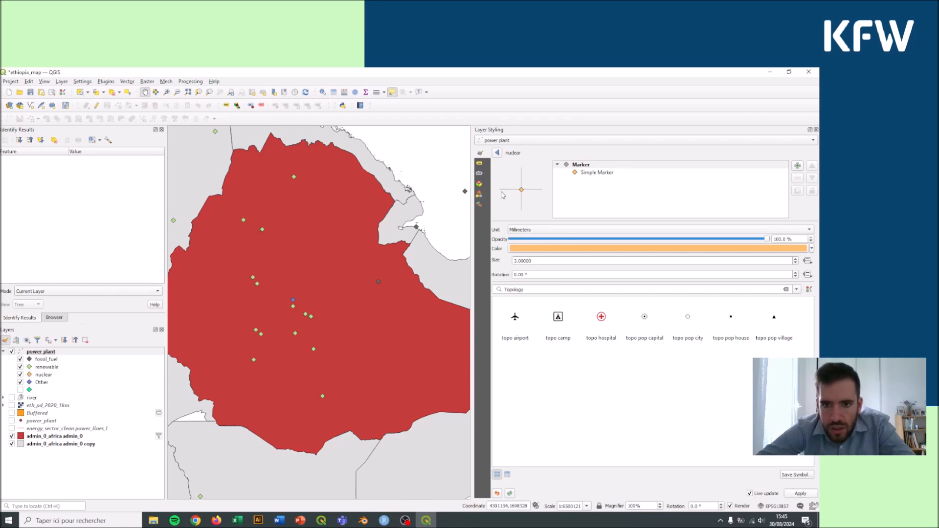
{"action": "left_click", "coordinate": [497, 154]}
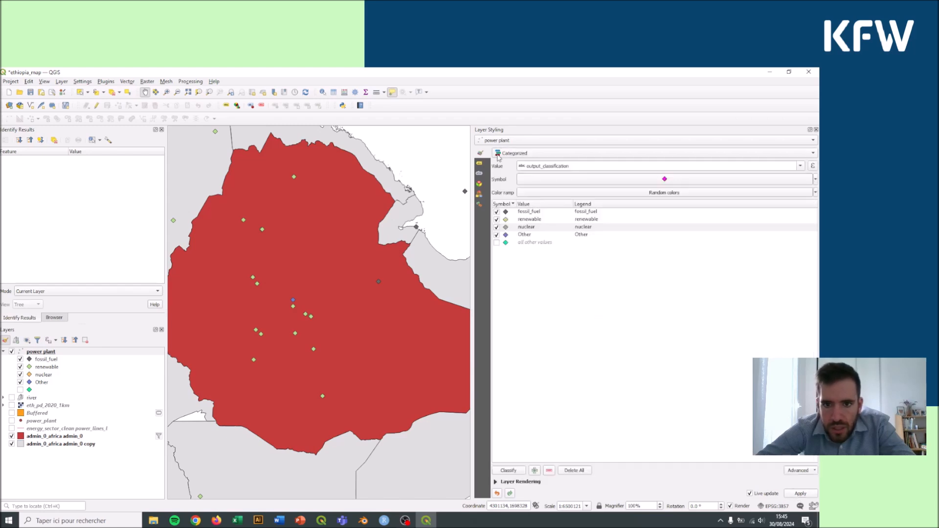
- Set the fill colour of the Other category's simple marker to light grey and return to the category list
{"action": "double_click", "coordinate": [506, 235]}
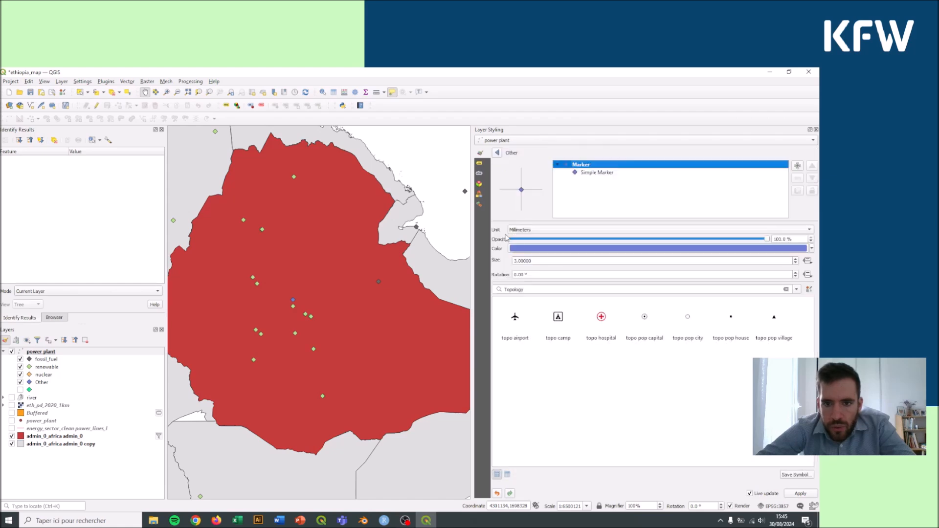
{"action": "left_click", "coordinate": [616, 172]}
{"action": "left_click", "coordinate": [792, 259]}
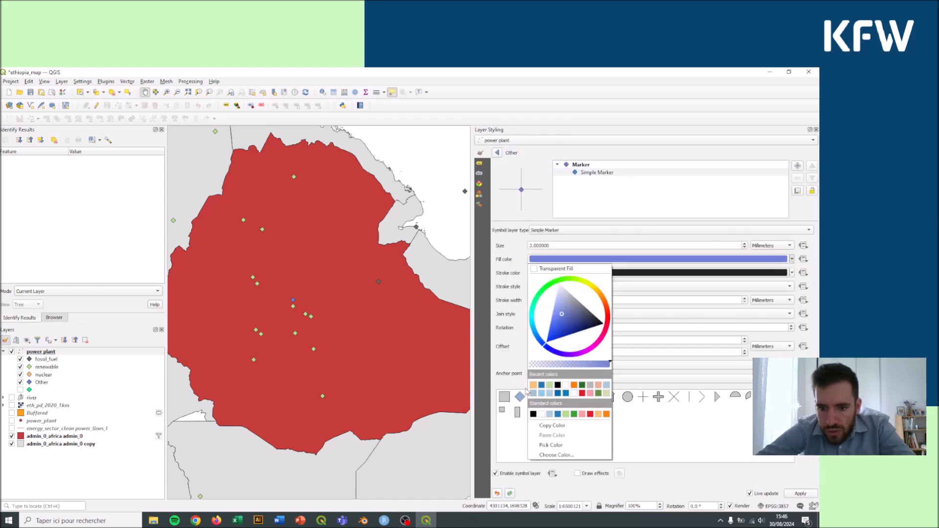
{"action": "left_click_drag", "start_coordinate": [562, 322], "coordinate": [571, 288]}
{"action": "left_click", "coordinate": [800, 493]}
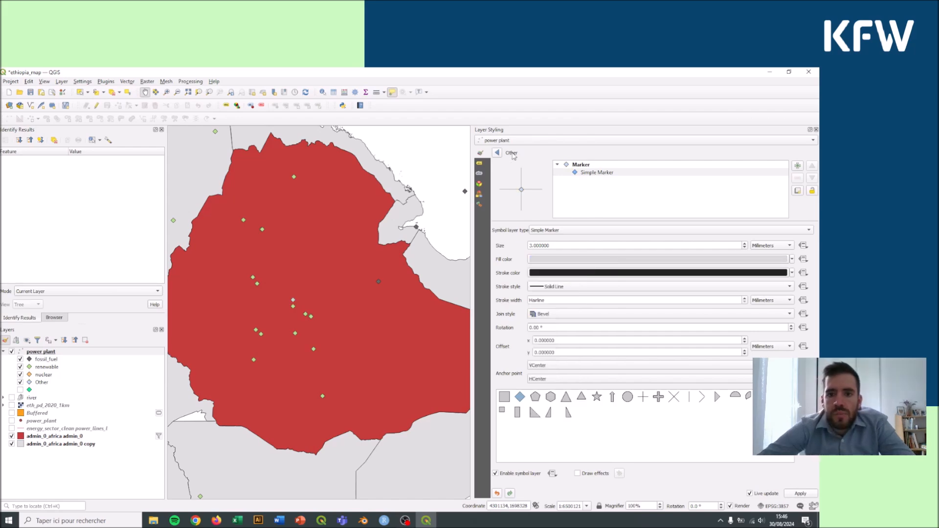
{"action": "left_click", "coordinate": [498, 153]}
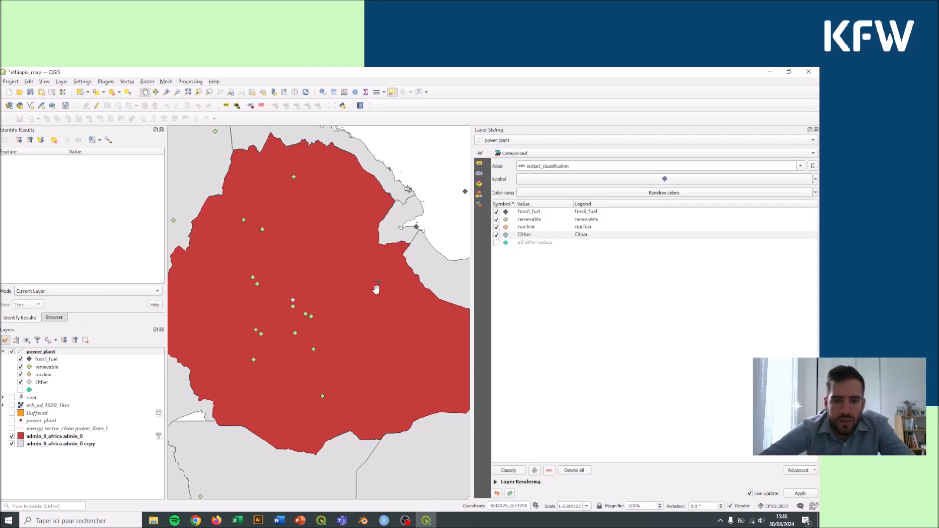
- Change the renewable category's marker to a dark green recent colour and clear the selection in the category list
{"action": "left_click_drag", "start_coordinate": [375, 287], "coordinate": [378, 274]}
{"action": "double_click", "coordinate": [507, 220]}
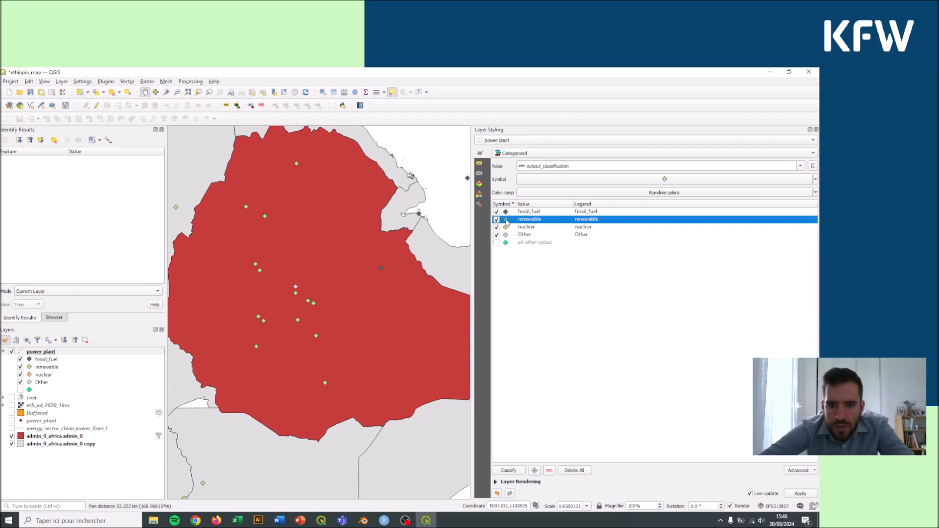
{"action": "left_click", "coordinate": [811, 249]}
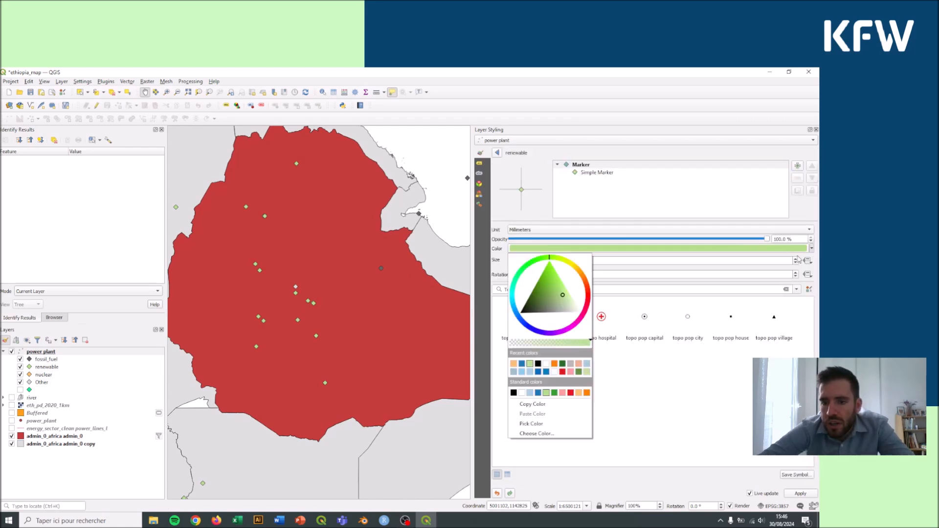
{"action": "left_click", "coordinate": [578, 371]}
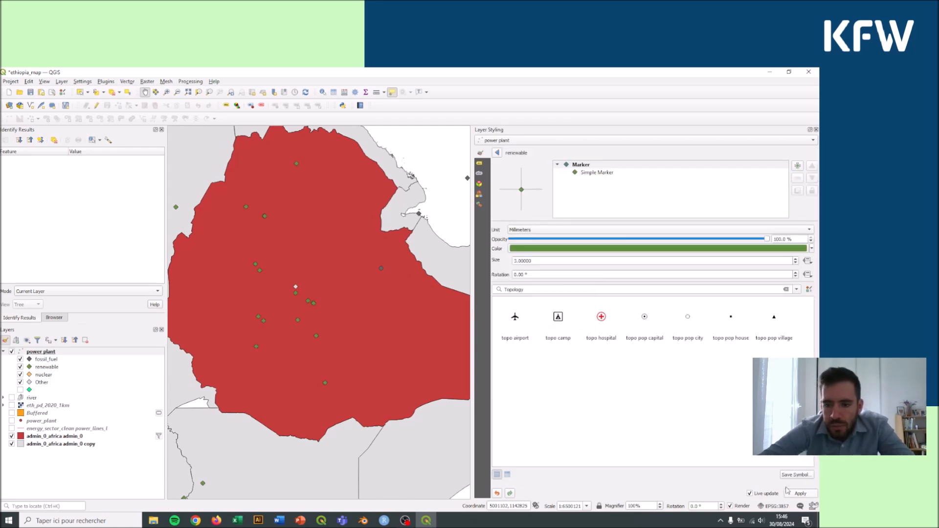
{"action": "left_click", "coordinate": [498, 154]}
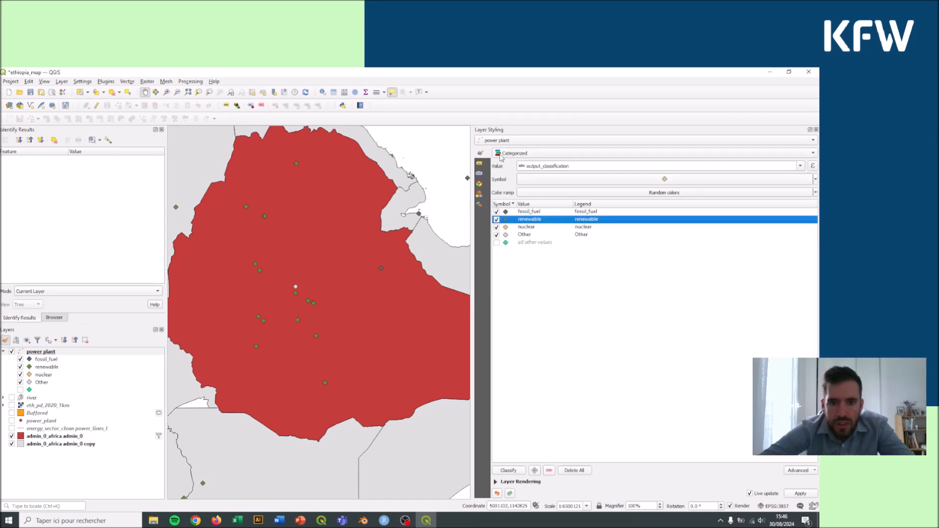
{"action": "left_click", "coordinate": [530, 261]}
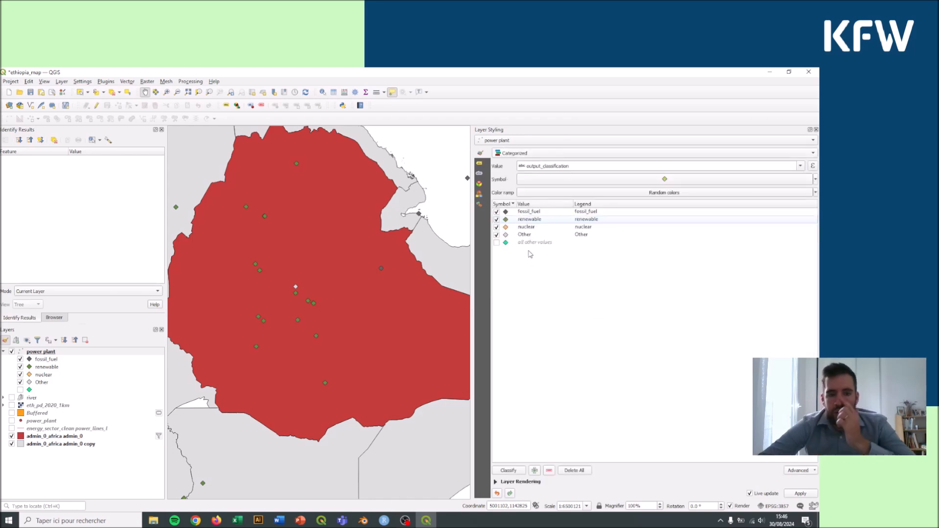
- Narrow the value column of the power plants' category list to bring the legend column closer
{"action": "left_click_drag", "start_coordinate": [335, 232], "coordinate": [331, 237]}
{"action": "left_click_drag", "start_coordinate": [292, 209], "coordinate": [299, 212]}
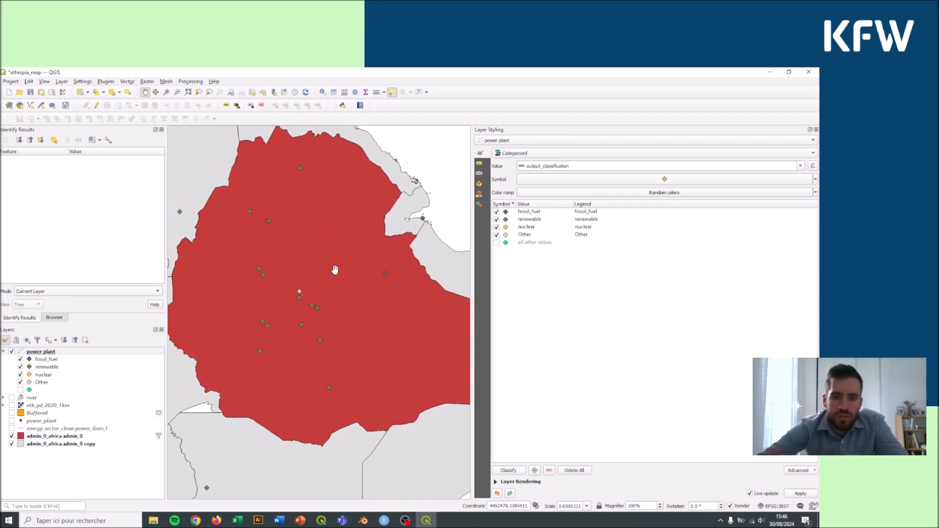
{"action": "mouse_move", "coordinate": [326, 224]}
{"action": "left_mouse_down"}
{"action": "mouse_move", "coordinate": [321, 212]}
{"action": "mouse_move", "coordinate": [325, 221]}
{"action": "left_mouse_up"}
{"action": "left_click_drag", "start_coordinate": [574, 204], "coordinate": [563, 202]}
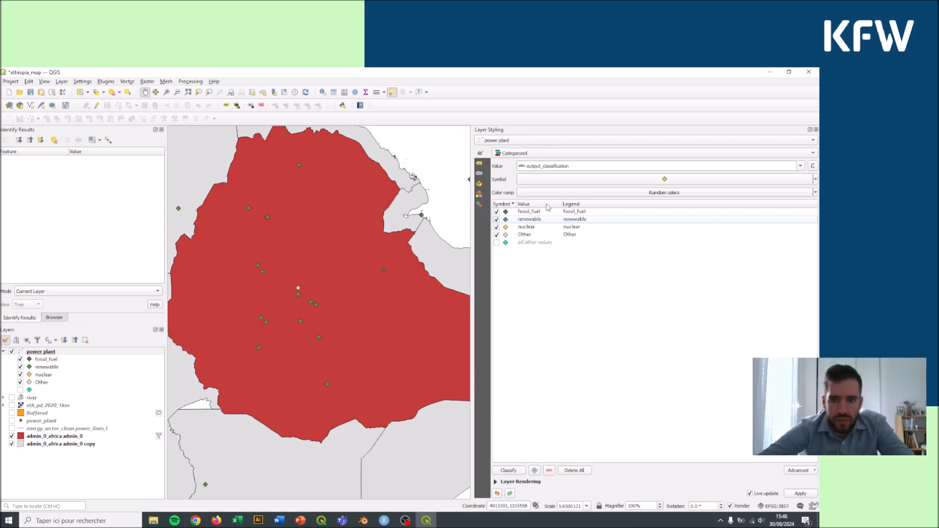
{"action": "left_click_drag", "start_coordinate": [562, 203], "coordinate": [558, 204]}
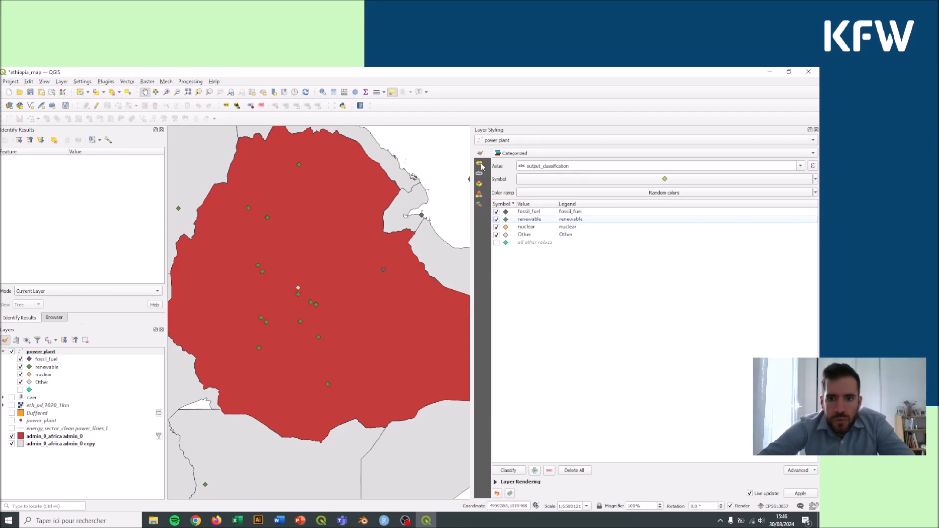
- Turn on single labels for the power plants using the name field and show the label text settings
{"action": "left_click", "coordinate": [481, 164]}
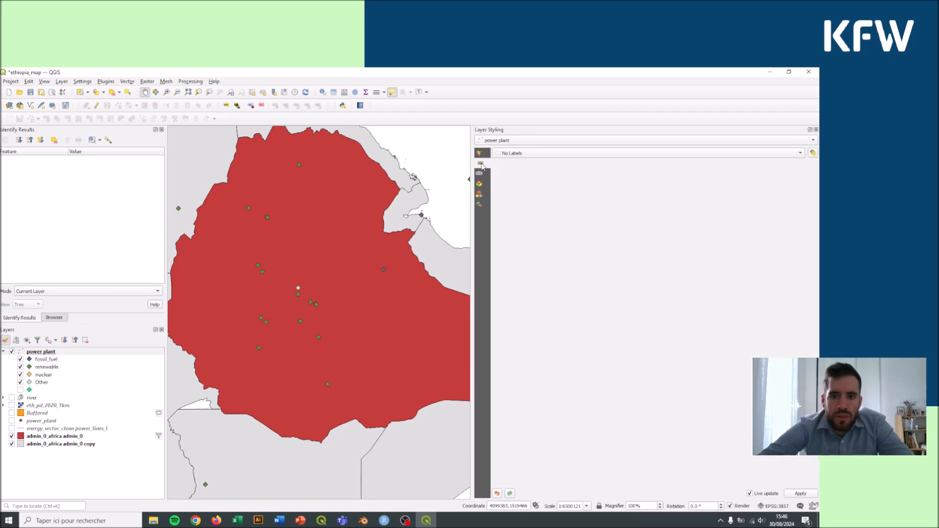
{"action": "left_click", "coordinate": [554, 154]}
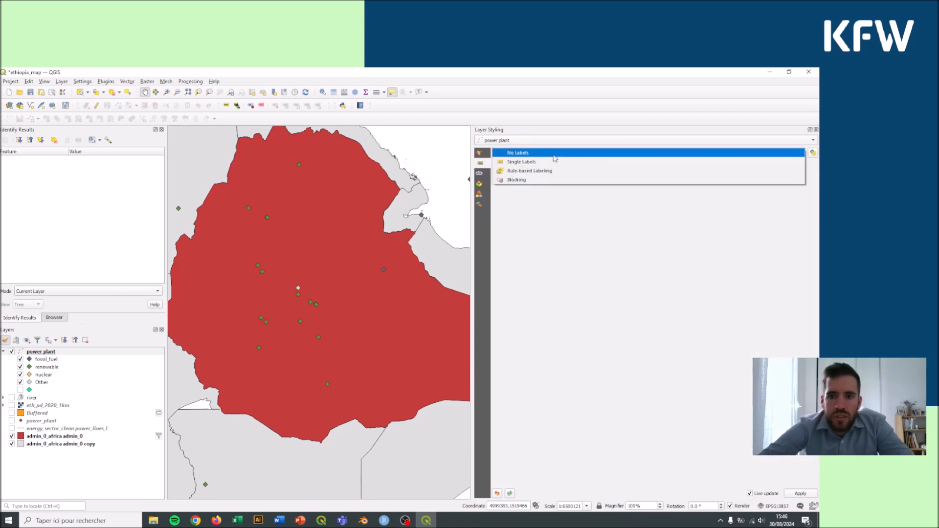
{"action": "left_click", "coordinate": [529, 165]}
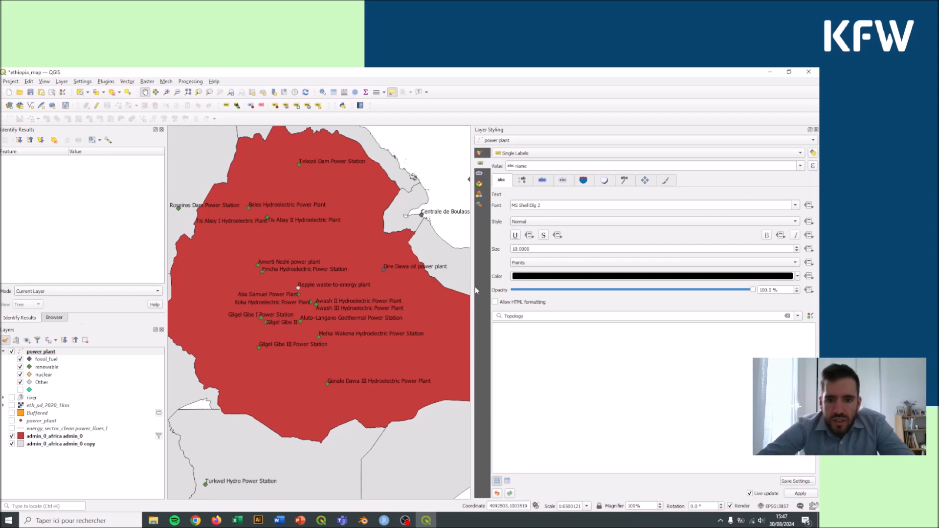
{"action": "left_click", "coordinate": [522, 182]}
{"action": "left_click", "coordinate": [508, 182]}
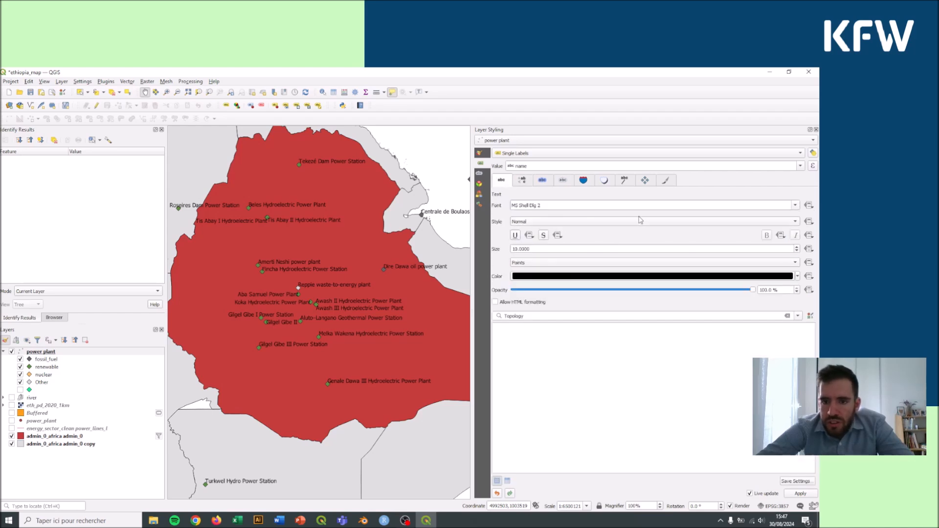
- Set the power plant labels' text size to 9 points and check the available text styles
{"action": "left_click", "coordinate": [797, 252]}
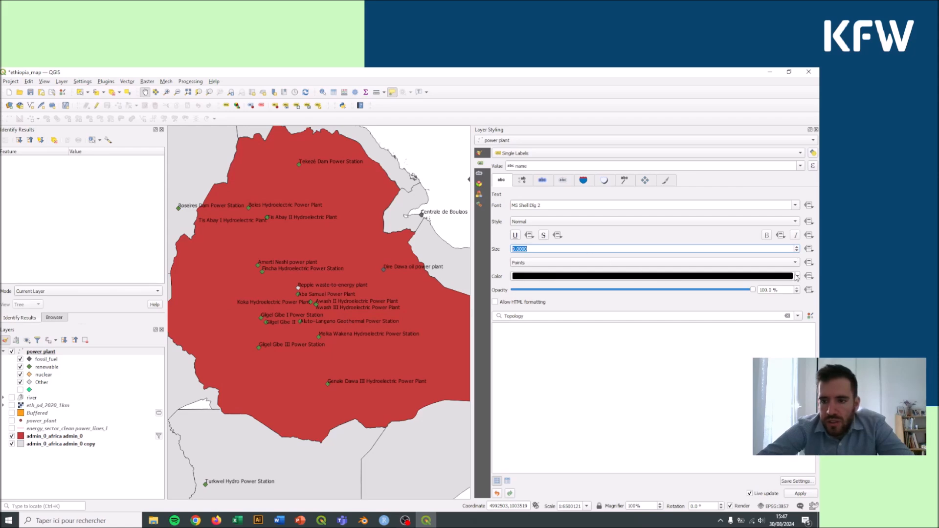
{"action": "left_click", "coordinate": [543, 223]}
{"action": "left_click", "coordinate": [533, 230]}
{"action": "left_click", "coordinate": [533, 223]}
{"action": "left_click", "coordinate": [529, 215]}
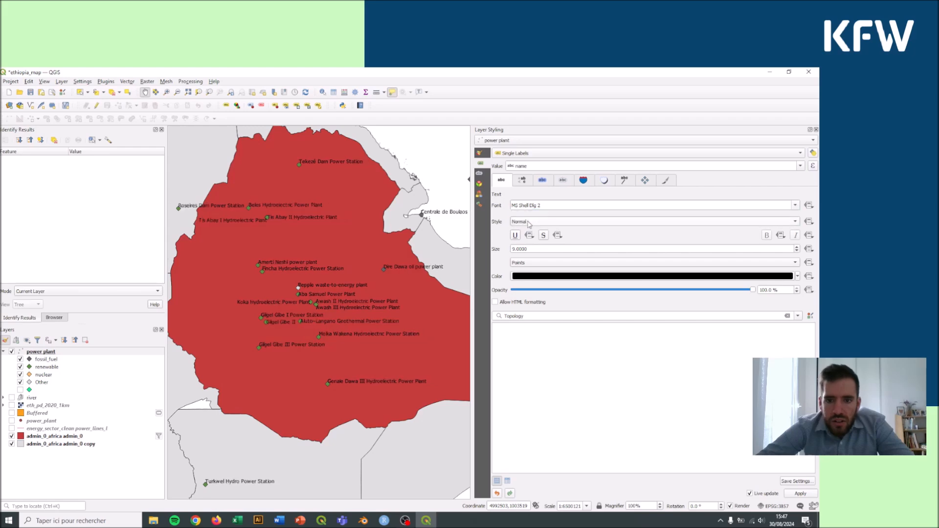
- Change the power plant labels' font to MS Sans Serif and lower the text opacity to 94.3 %
{"action": "left_click", "coordinate": [798, 206]}
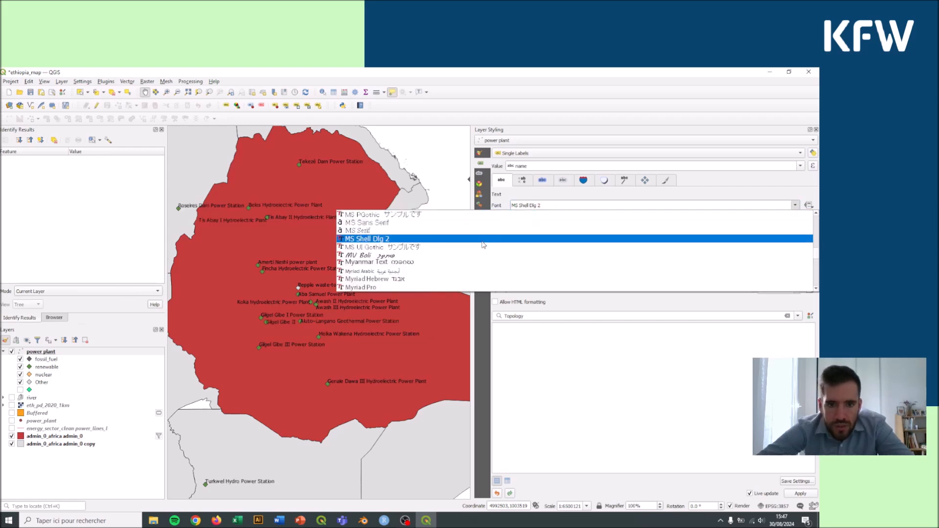
{"action": "left_click", "coordinate": [450, 223]}
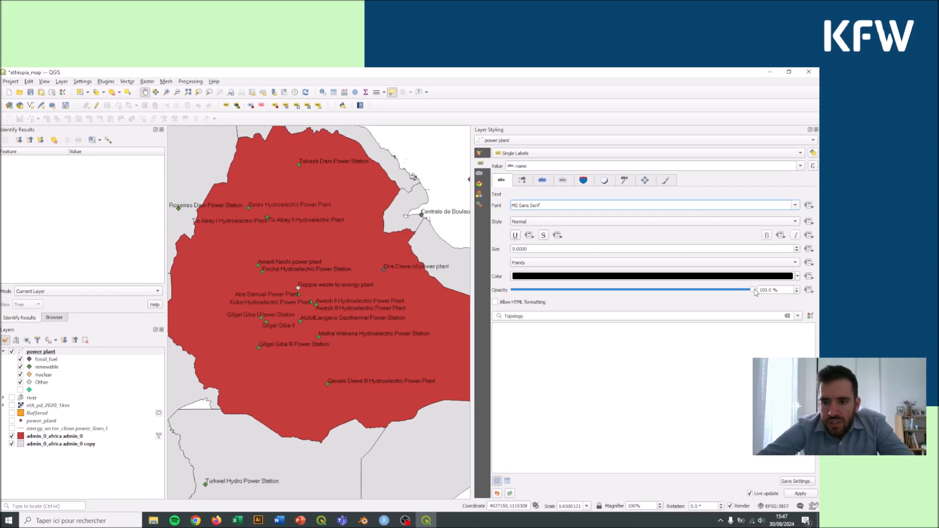
{"action": "mouse_move", "coordinate": [755, 292]}
{"action": "left_mouse_down"}
{"action": "mouse_move", "coordinate": [700, 292]}
{"action": "mouse_move", "coordinate": [742, 290]}
{"action": "left_mouse_up"}
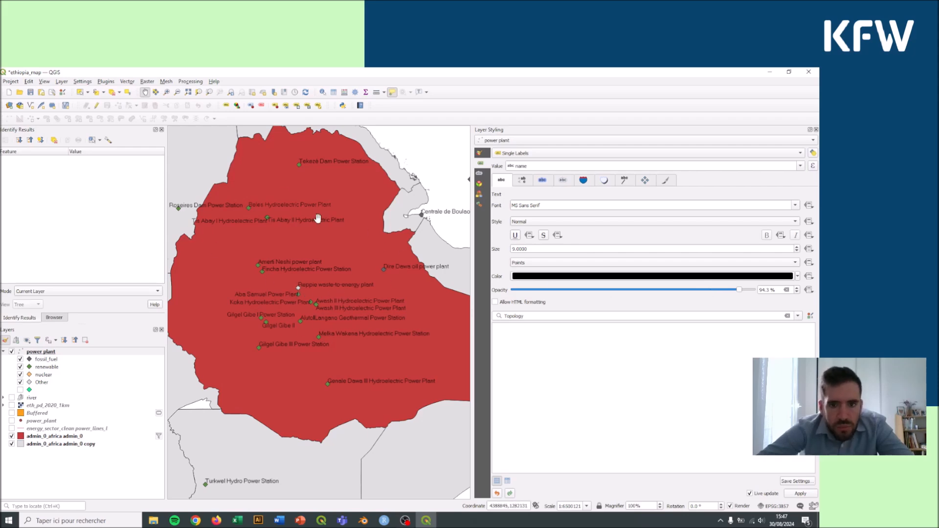
{"action": "left_click_drag", "start_coordinate": [380, 213], "coordinate": [386, 210]}
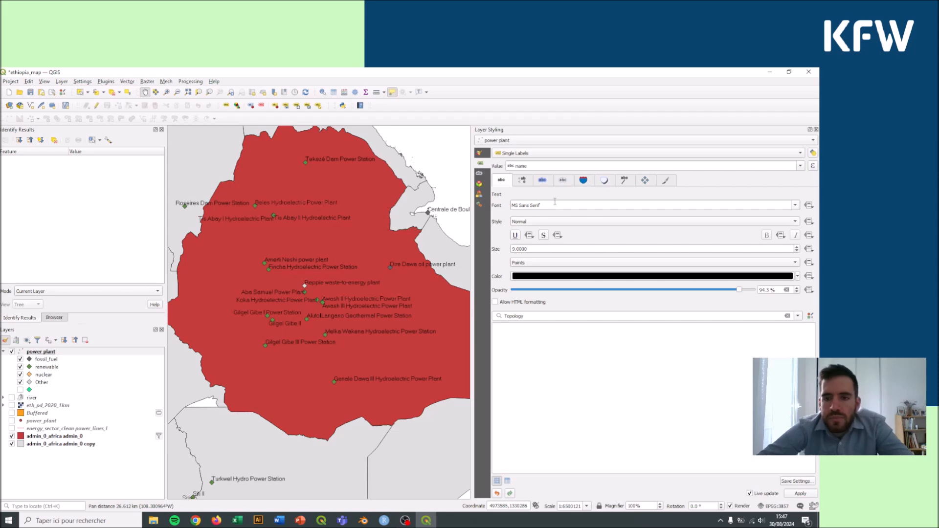
- Review the power plant labels' formatting options and try a 1 mm text buffer around the label text
{"action": "left_click", "coordinate": [523, 181]}
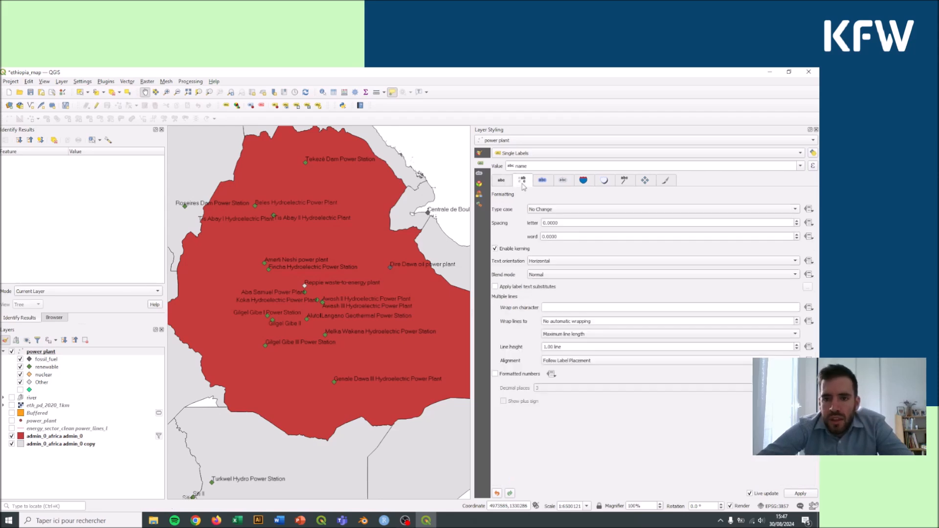
{"action": "left_click", "coordinate": [543, 182]}
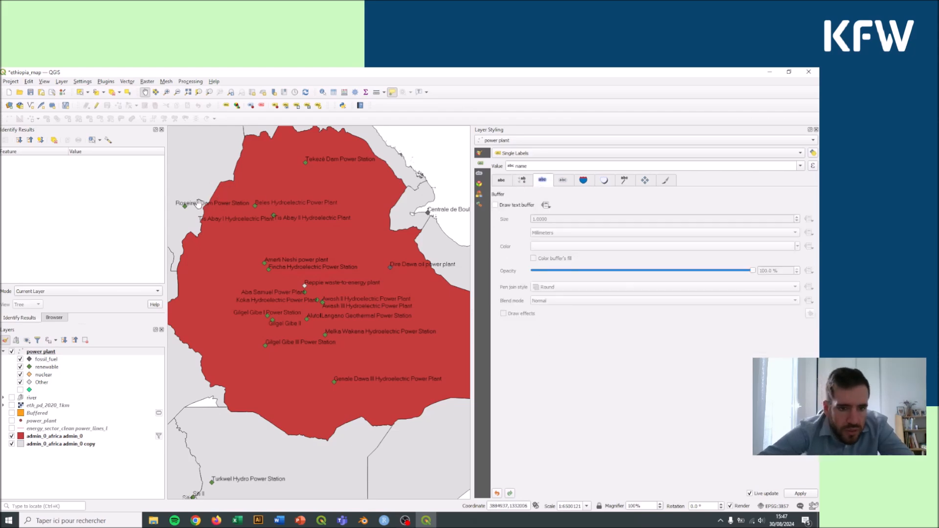
{"action": "scroll", "coordinate": [206, 204], "scroll_direction": "up", "scroll_amount": 1}
{"action": "scroll", "coordinate": [269, 216], "scroll_direction": "down", "scroll_amount": 1}
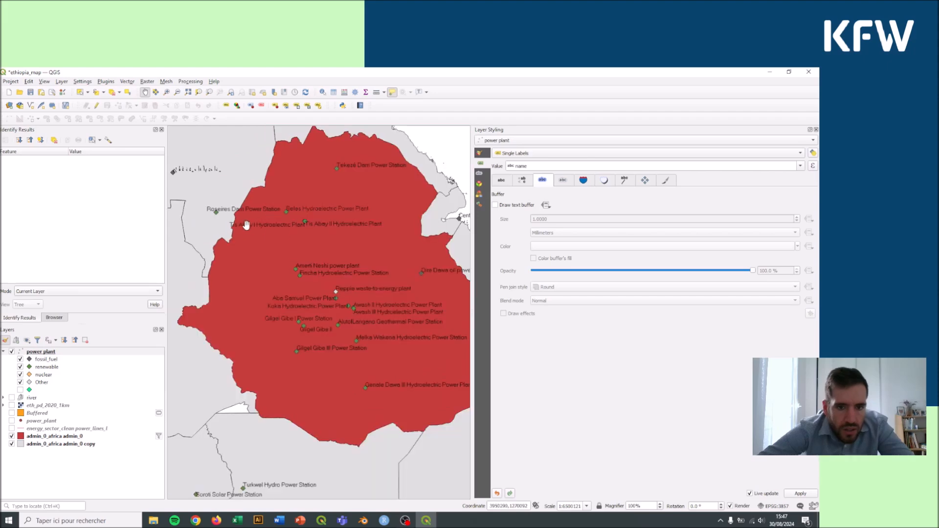
{"action": "left_click_drag", "start_coordinate": [246, 225], "coordinate": [288, 237]}
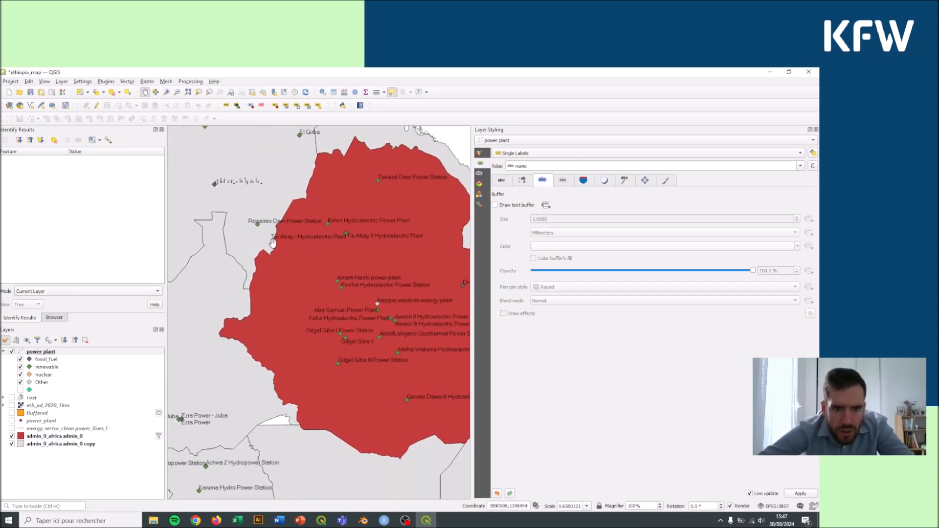
{"action": "left_click_drag", "start_coordinate": [329, 282], "coordinate": [234, 261]}
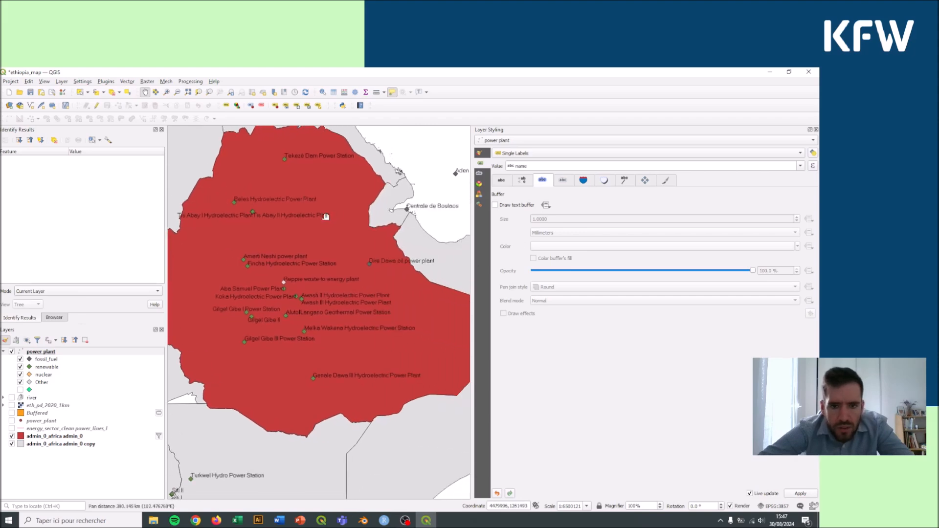
{"action": "left_click_drag", "start_coordinate": [326, 217], "coordinate": [353, 224]}
{"action": "left_click", "coordinate": [496, 205]}
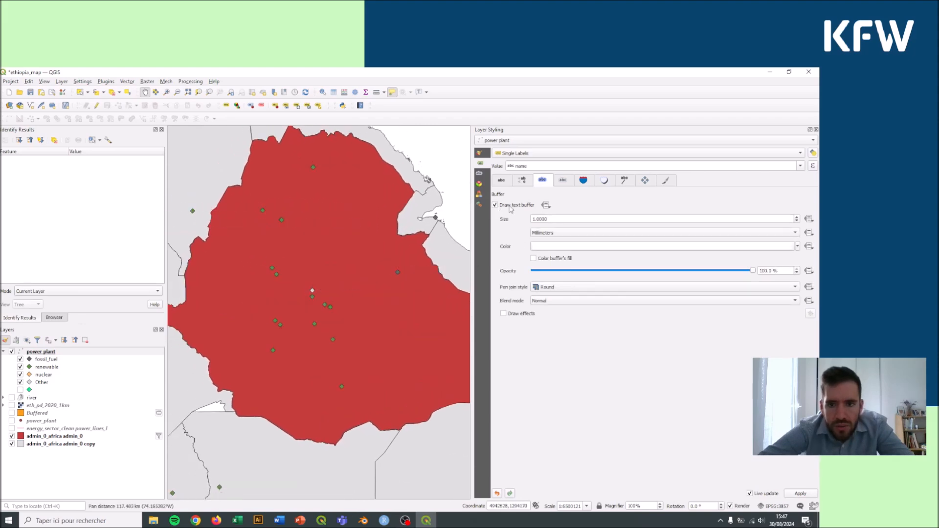
{"action": "left_click_drag", "start_coordinate": [321, 190], "coordinate": [341, 191]}
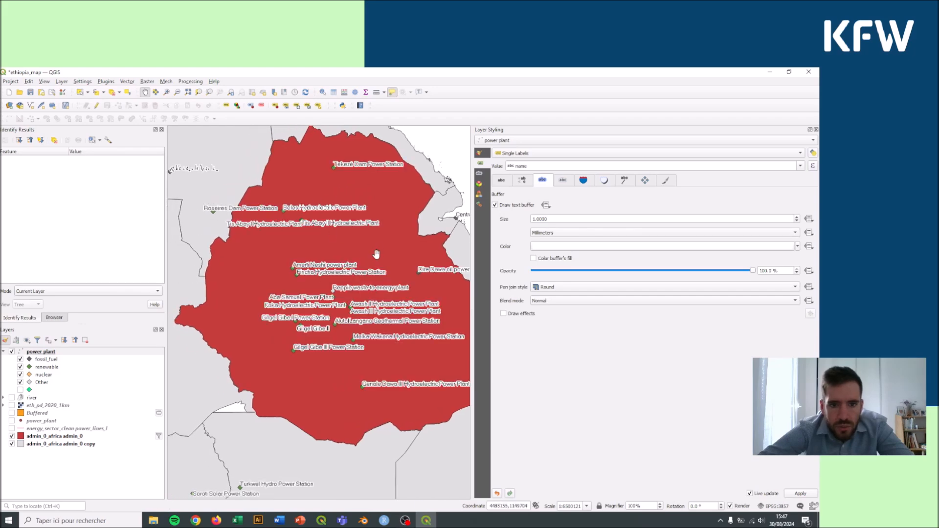
{"action": "left_click_drag", "start_coordinate": [381, 255], "coordinate": [352, 244]}
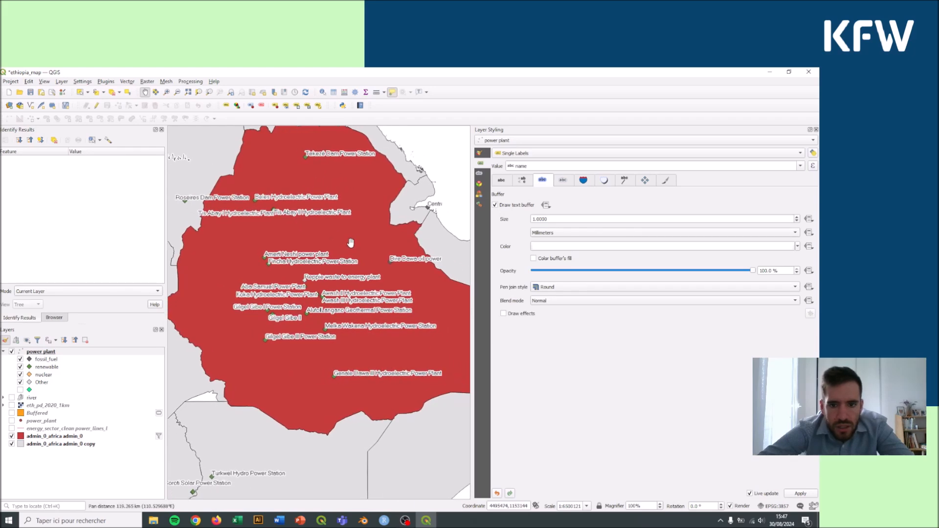
{"action": "left_click", "coordinate": [495, 205]}
- Draw a rectangular background behind the power plant labels and add a drop shadow to them
{"action": "left_click", "coordinate": [583, 180]}
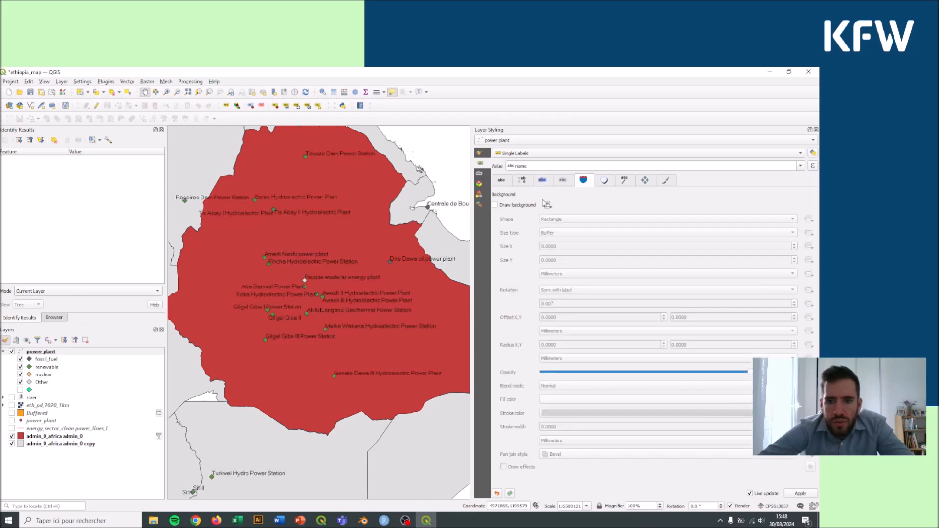
{"action": "left_click", "coordinate": [509, 206]}
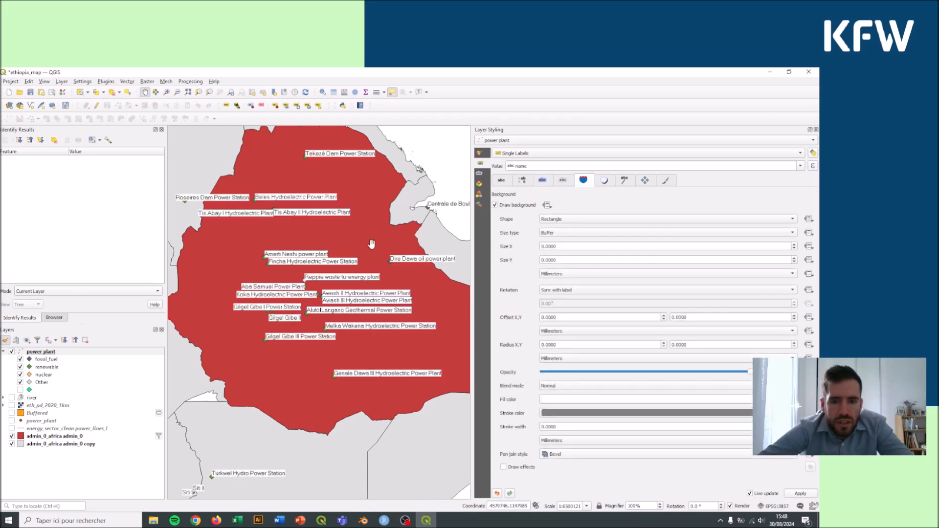
{"action": "left_click_drag", "start_coordinate": [351, 241], "coordinate": [352, 234]}
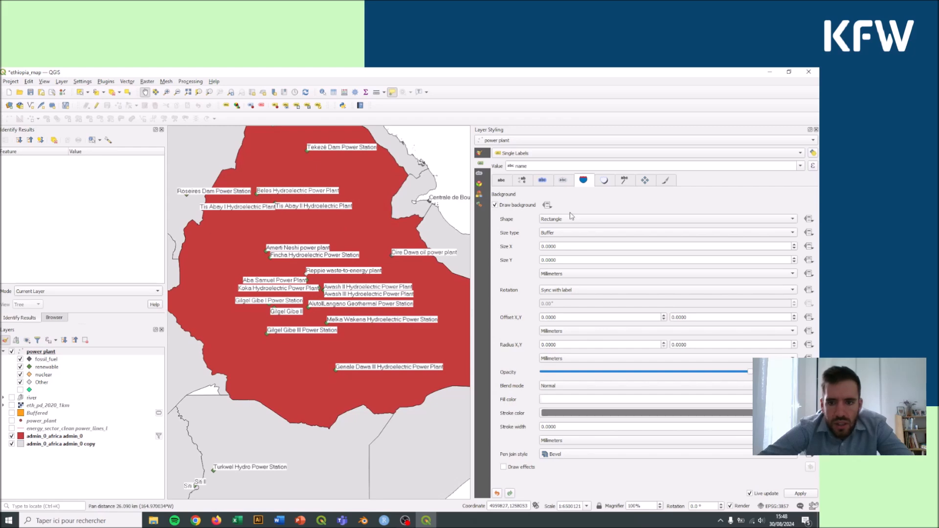
{"action": "left_click", "coordinate": [603, 182]}
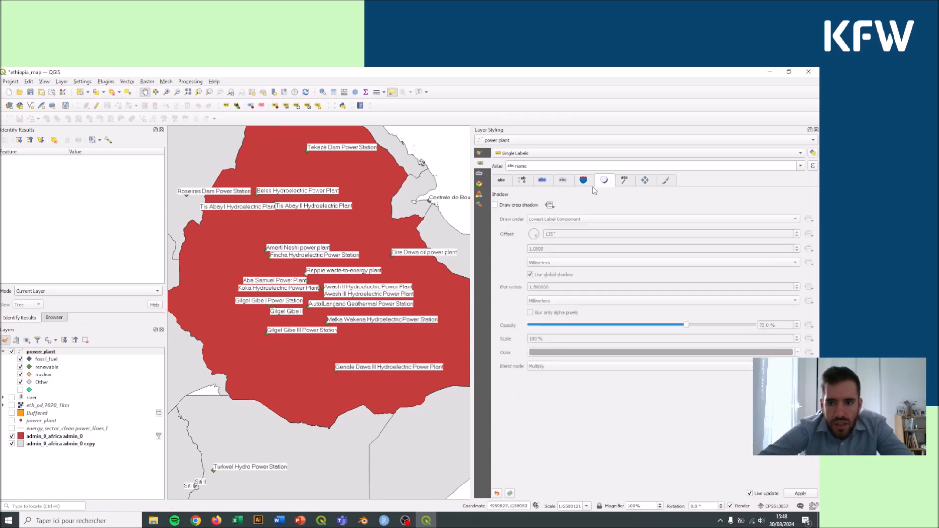
{"action": "left_click", "coordinate": [496, 205]}
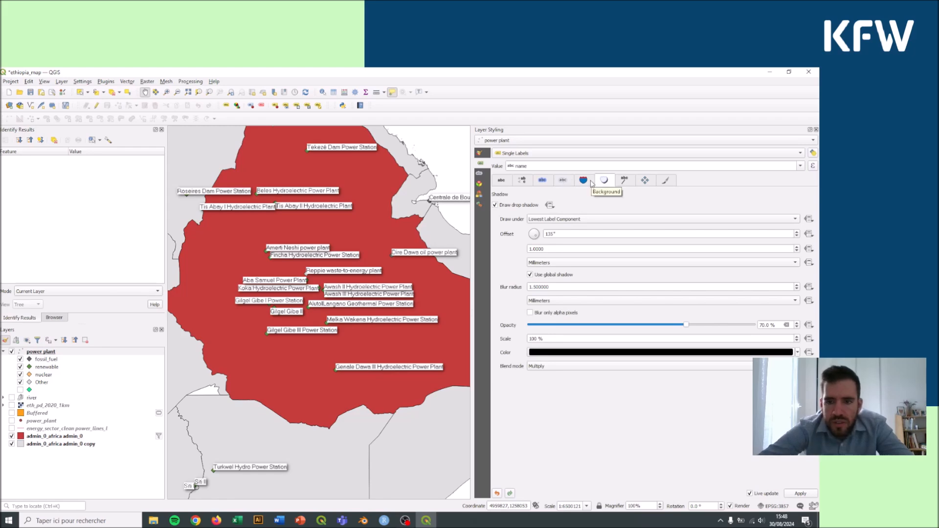
{"action": "left_click", "coordinate": [584, 181]}
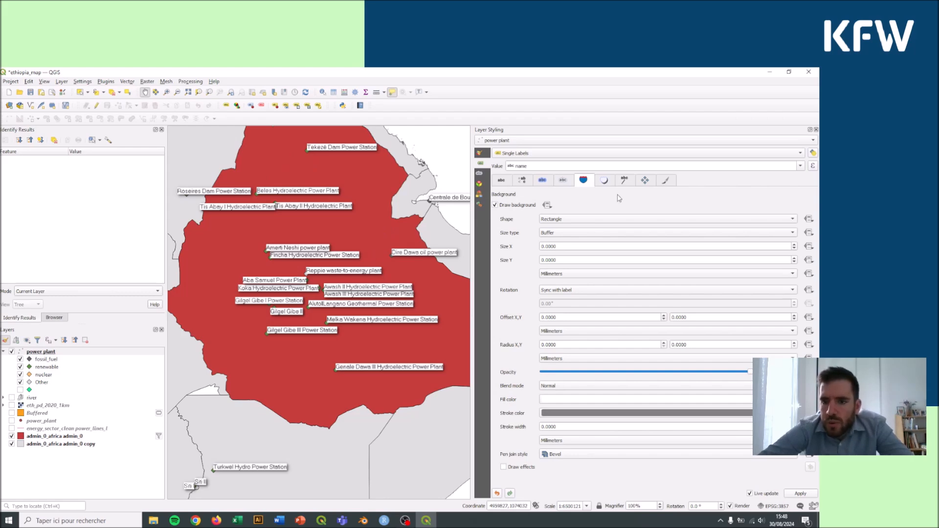
- Set the power plant labels' placement distance around the point to 2 millimetres and check the label spacing on the map
{"action": "left_click", "coordinate": [646, 181]}
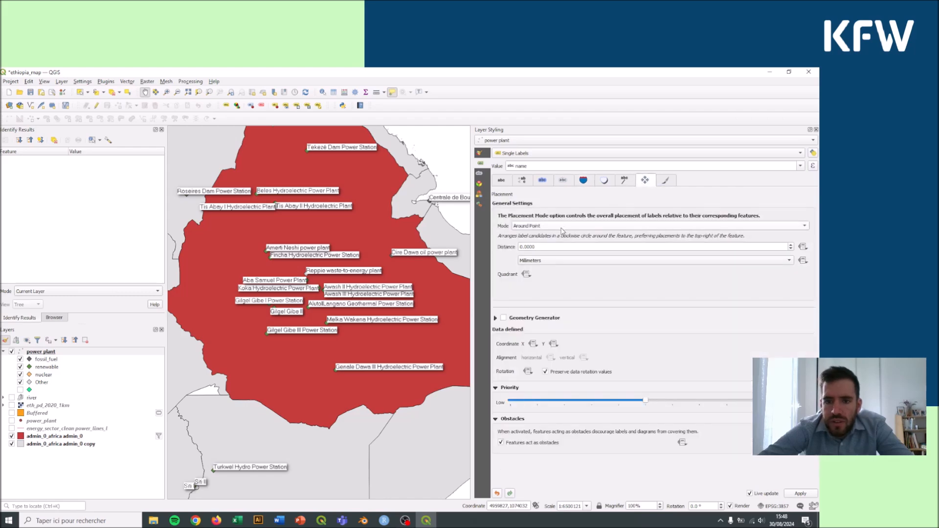
{"action": "left_click", "coordinate": [791, 245]}
{"action": "left_click", "coordinate": [791, 245]}
{"action": "left_click", "coordinate": [791, 245]}
{"action": "left_click", "coordinate": [791, 245]}
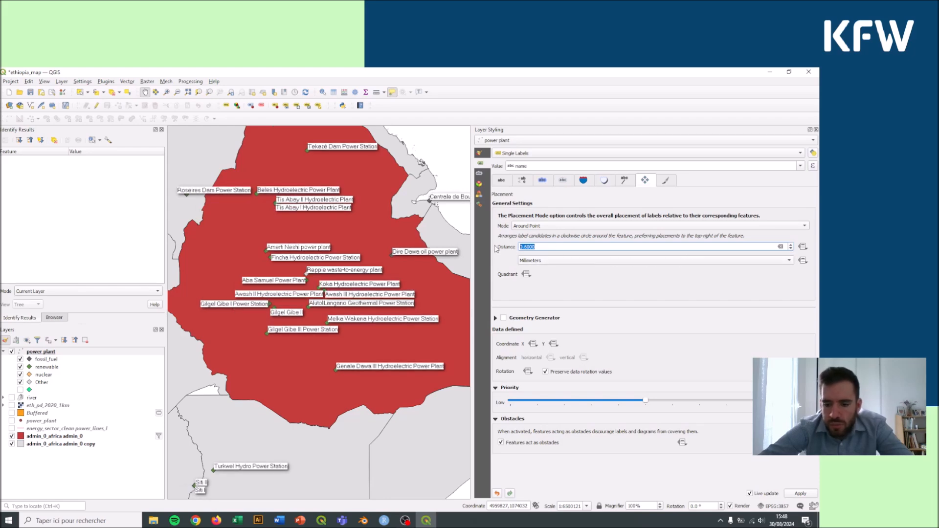
{"action": "type", "text": "2"}
{"action": "key", "text": "Return"}
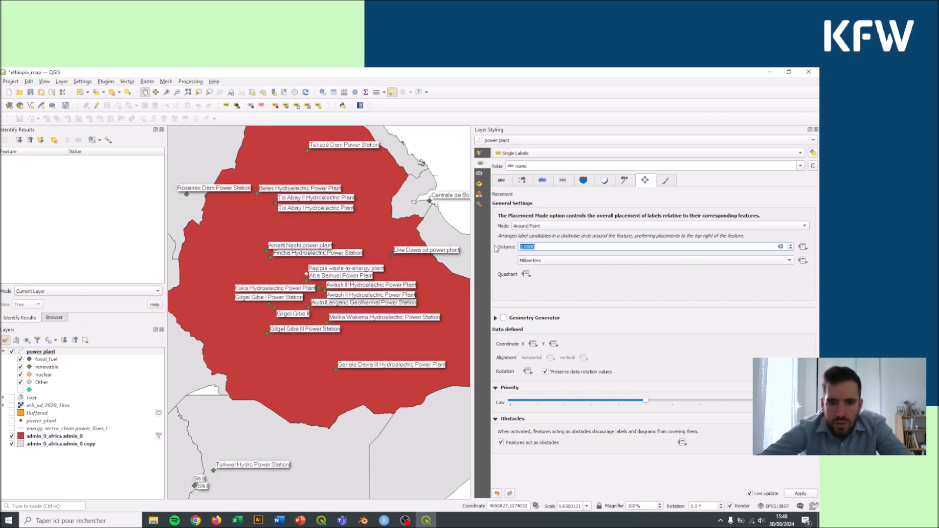
{"action": "left_click", "coordinate": [541, 276]}
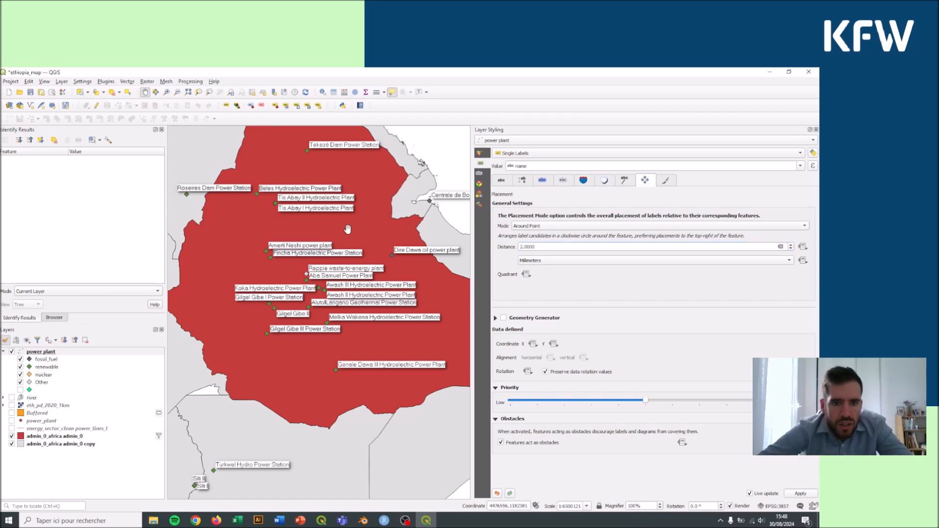
{"action": "left_click_drag", "start_coordinate": [413, 204], "coordinate": [399, 185]}
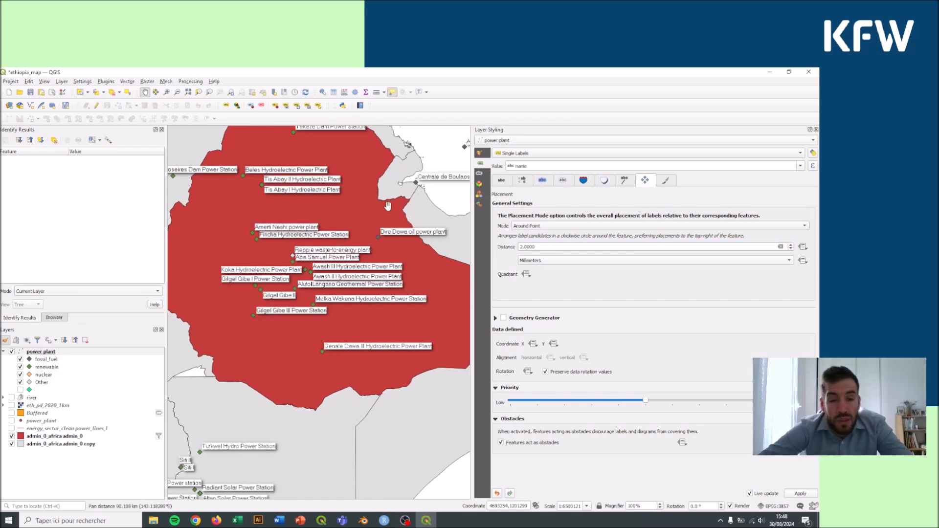
{"action": "left_click_drag", "start_coordinate": [365, 213], "coordinate": [381, 260]}
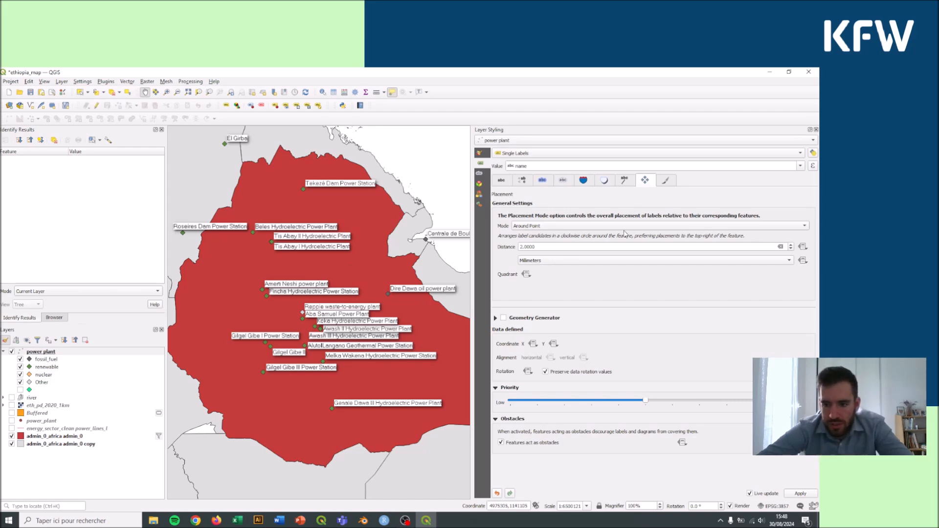
- Switch the power plants to rule-based labeling and give the existing rule the description "main power plant"
{"action": "left_click", "coordinate": [516, 156]}
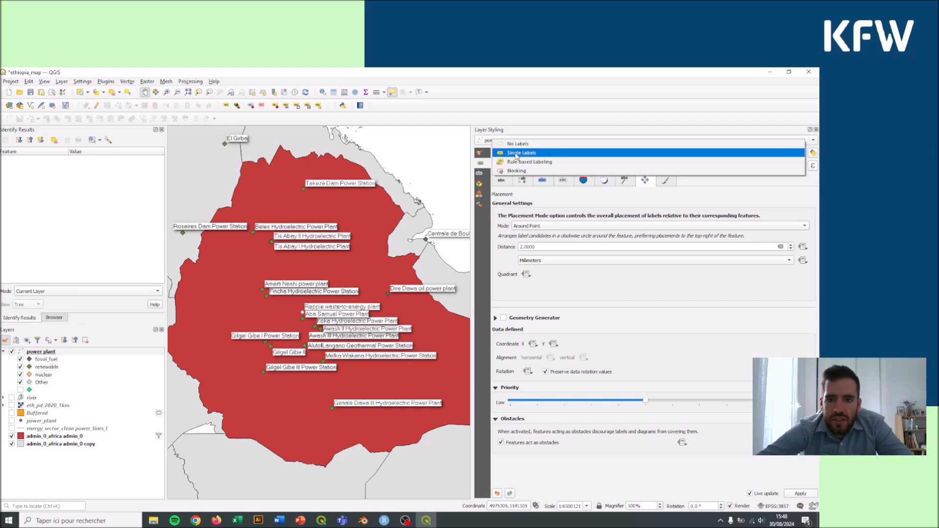
{"action": "left_click", "coordinate": [542, 163]}
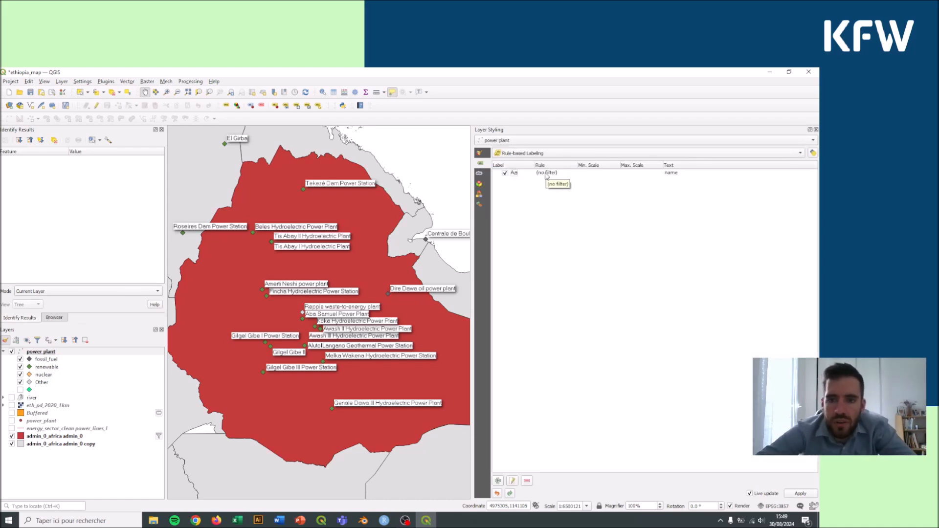
{"action": "left_click", "coordinate": [547, 175]}
{"action": "double_click", "coordinate": [547, 174]}
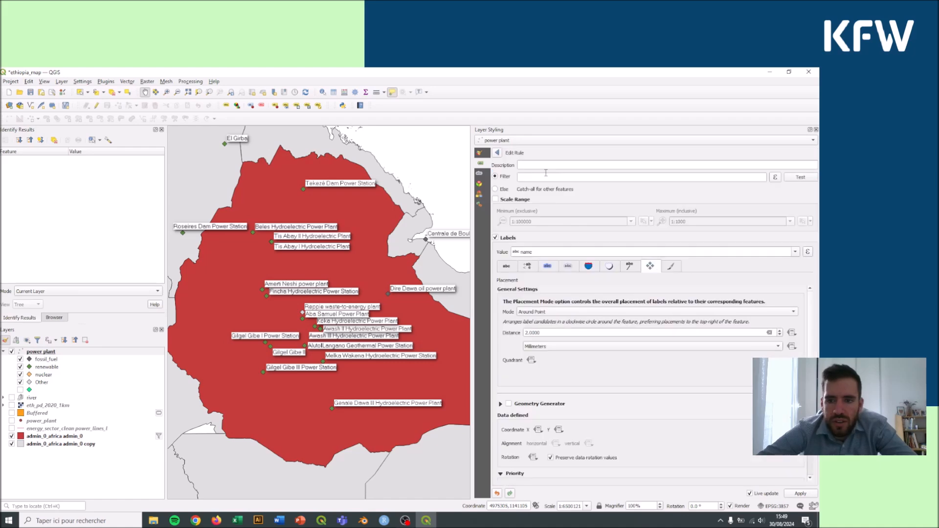
{"action": "left_click", "coordinate": [573, 167]}
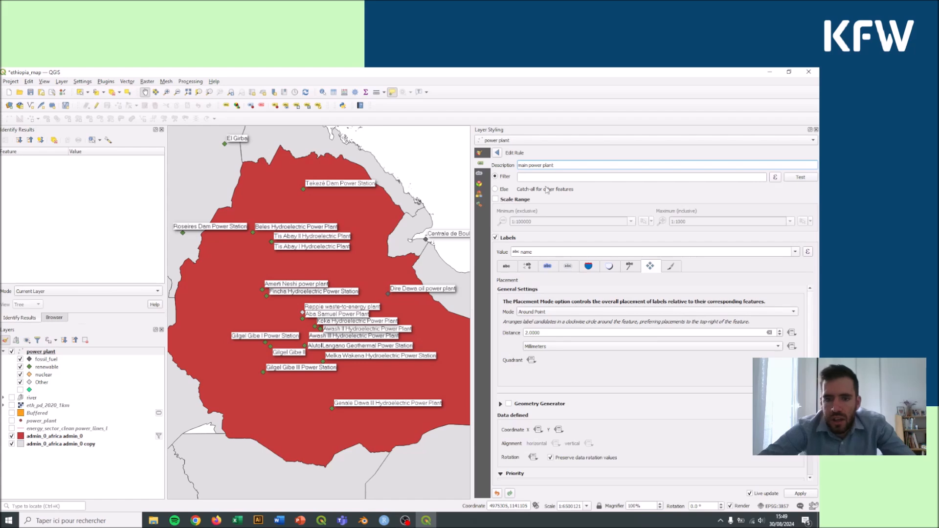
- Build the filter expression "output_numeric" > 100 for the main power plant label rule and apply it
{"action": "left_click", "coordinate": [775, 179]}
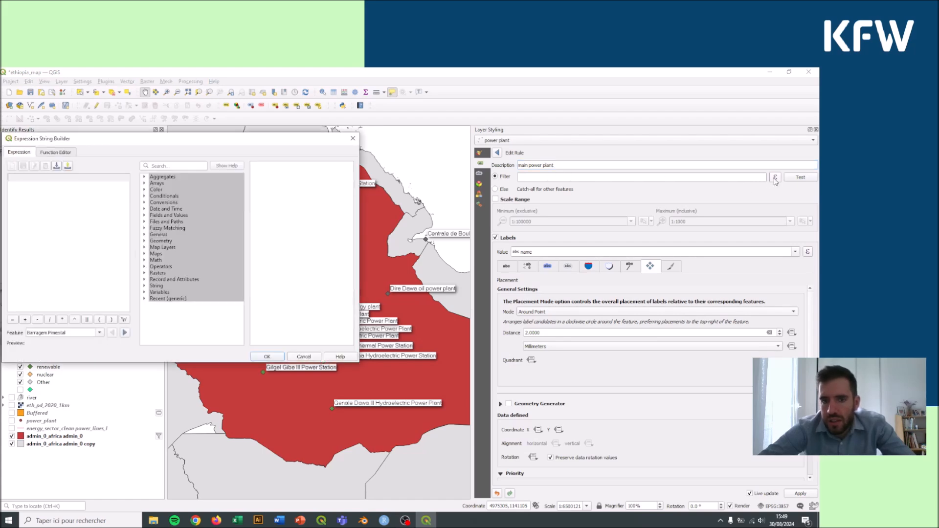
{"action": "left_click_drag", "start_coordinate": [260, 143], "coordinate": [416, 111]}
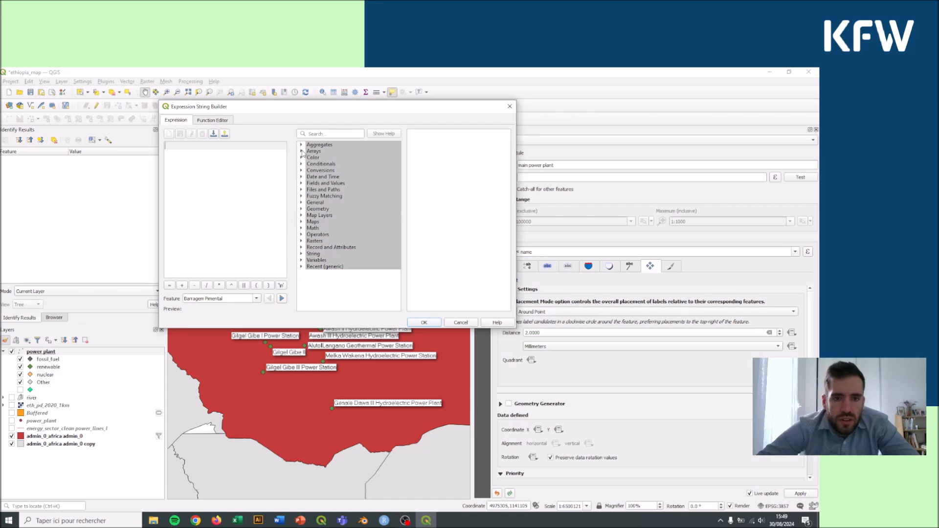
{"action": "left_click", "coordinate": [302, 184]}
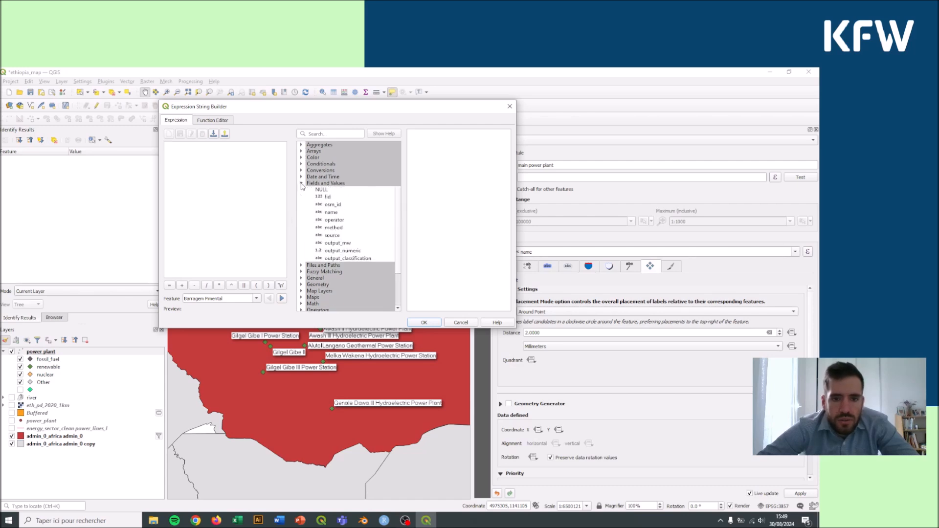
{"action": "double_click", "coordinate": [338, 251]}
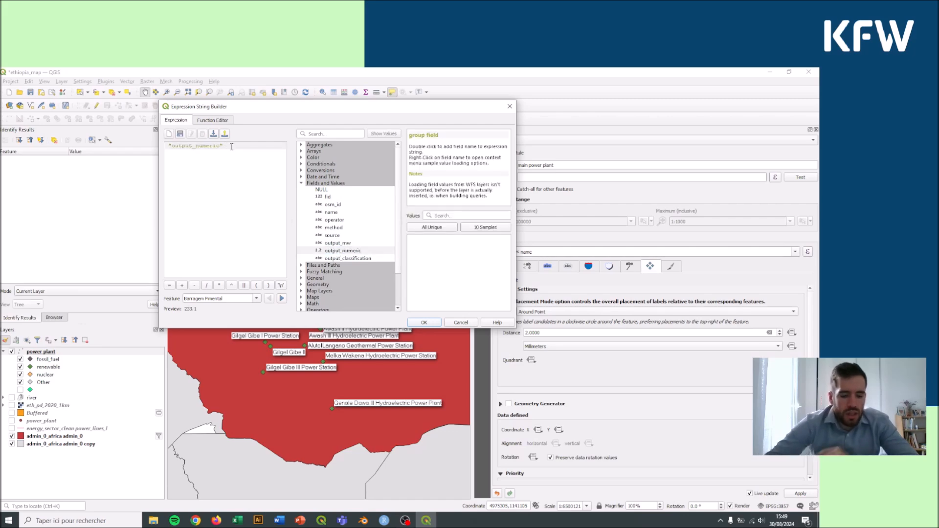
{"action": "type", "text": "> "}
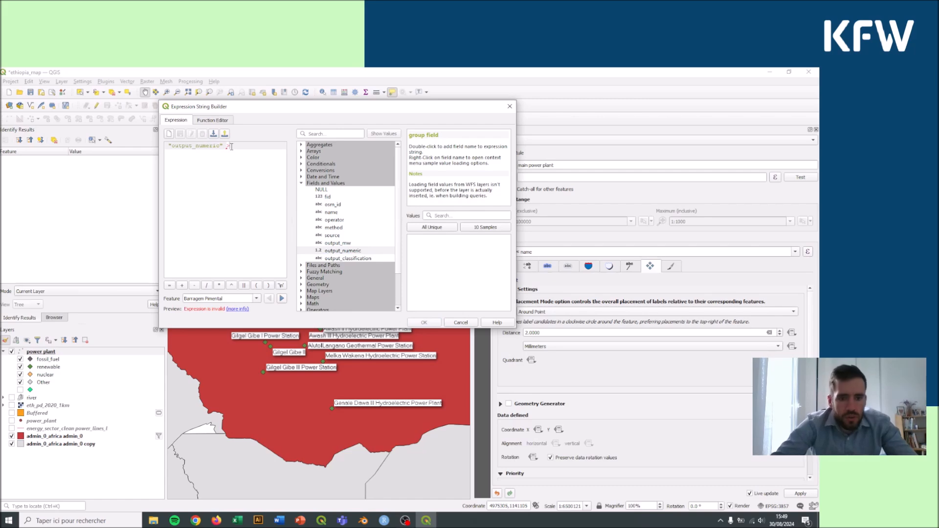
{"action": "type", "text": "100"}
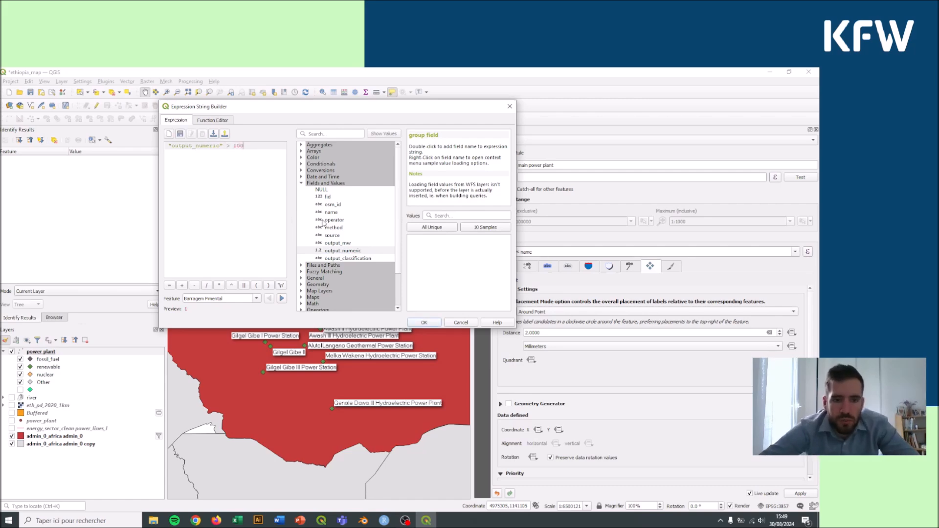
{"action": "left_click", "coordinate": [431, 325]}
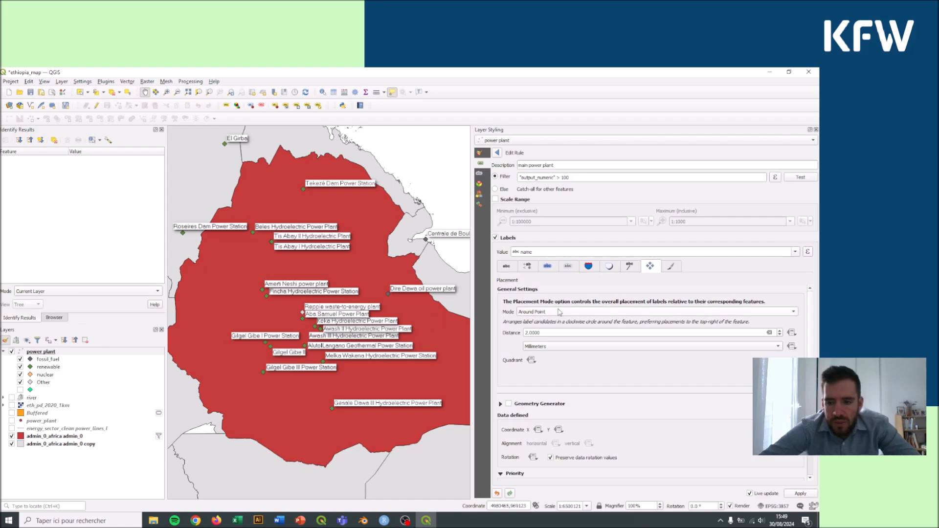
{"action": "left_click", "coordinate": [800, 495]}
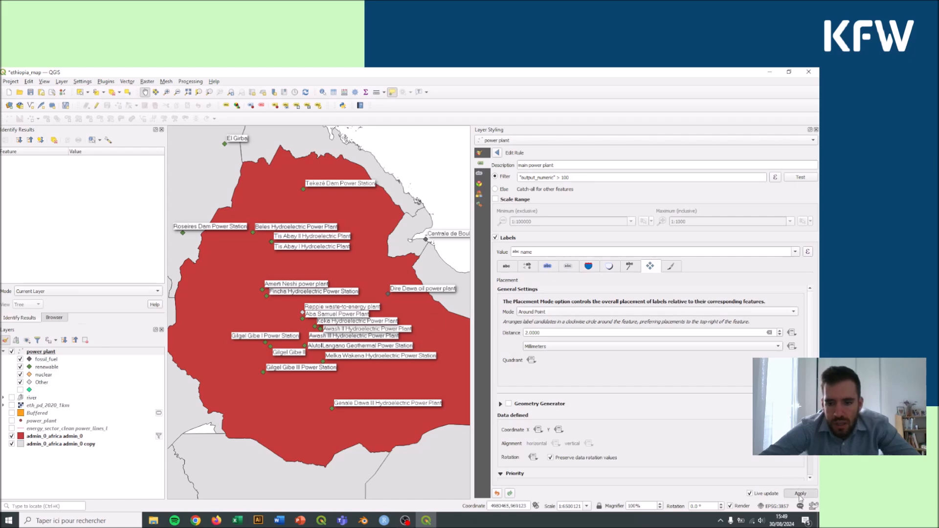
- Try other thresholds, such as 150, in the main power plant rule's filter and return it to "output_numeric" > 100
{"action": "left_click", "coordinate": [572, 178]}
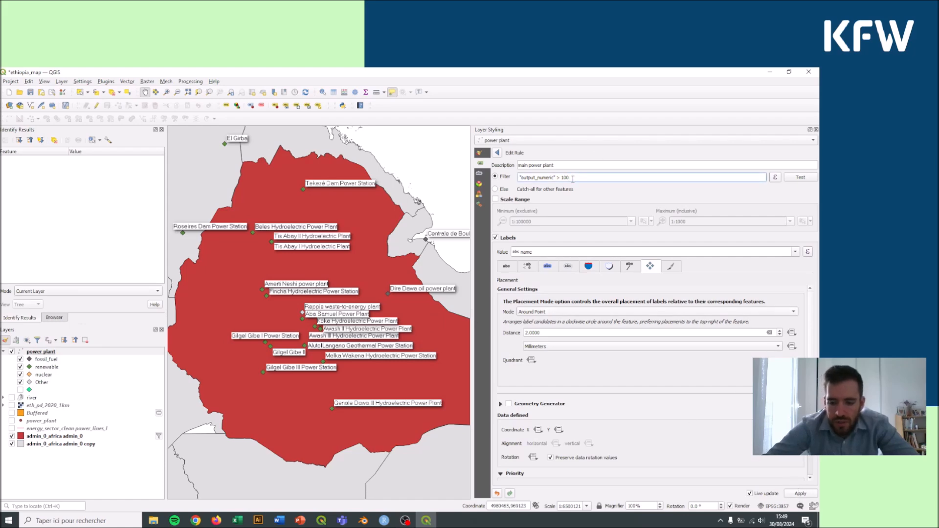
{"action": "key", "text": "BackSpace"}
{"action": "key", "text": "BackSpace"}
{"action": "key", "text": "BackSpace"}
{"action": "type", "text": "5"}
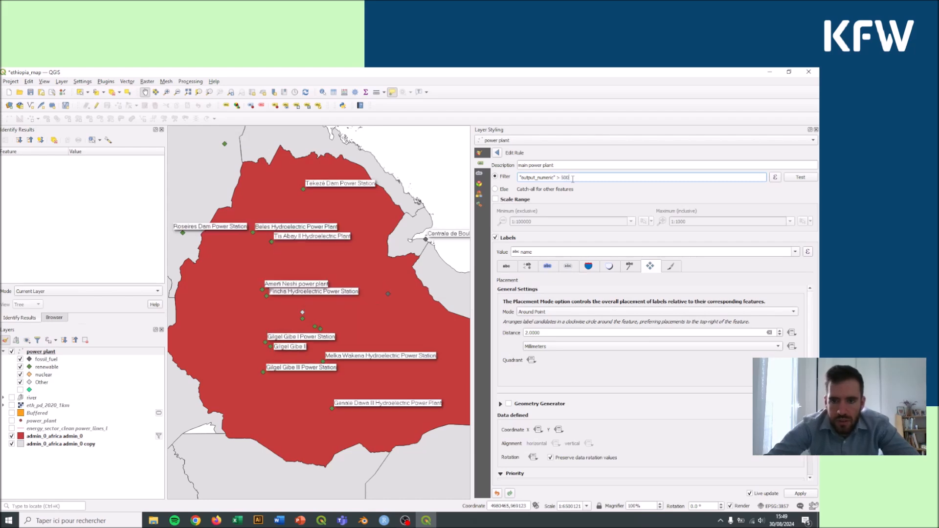
{"action": "key", "text": "BackSpace"}
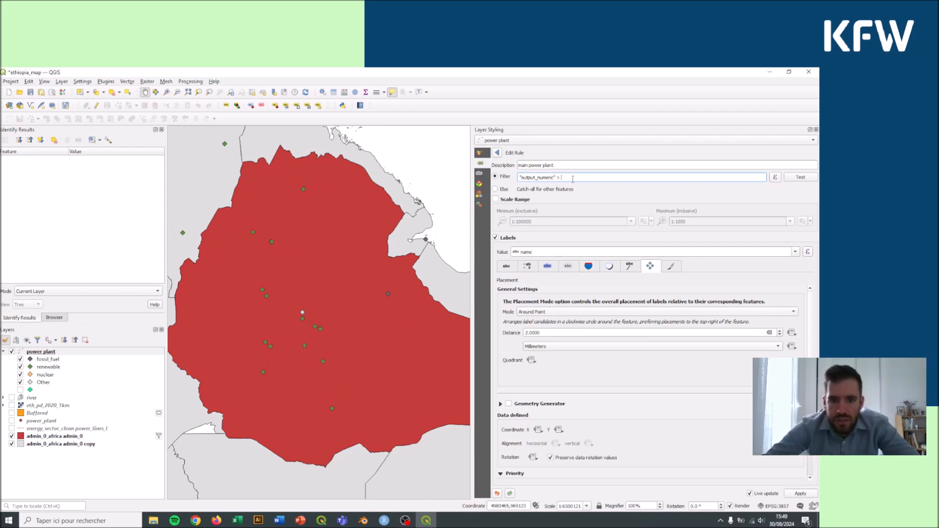
{"action": "type", "text": "1"}
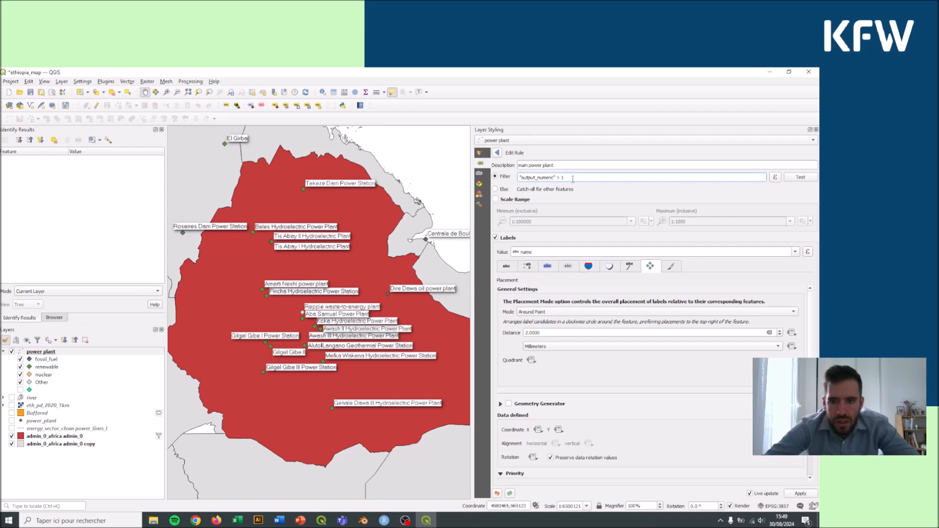
{"action": "type", "text": "50"}
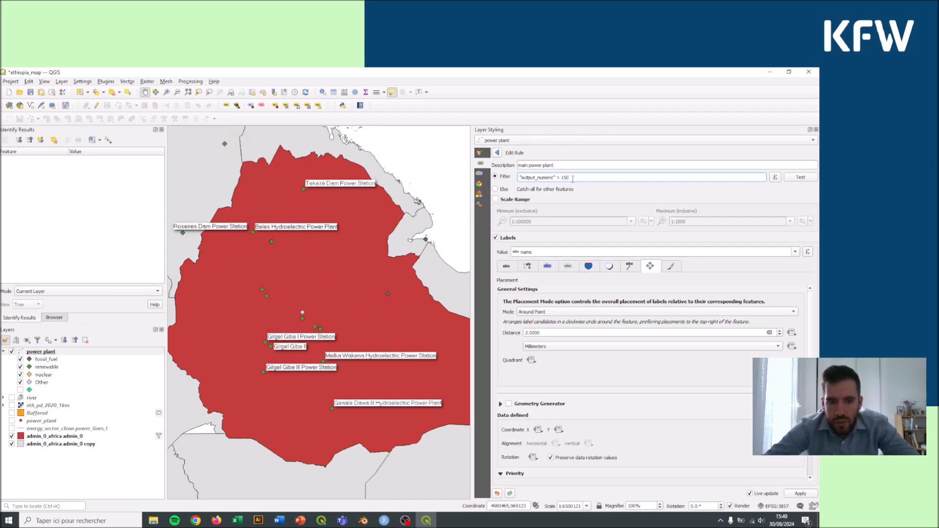
{"action": "key", "text": "BackSpace"}
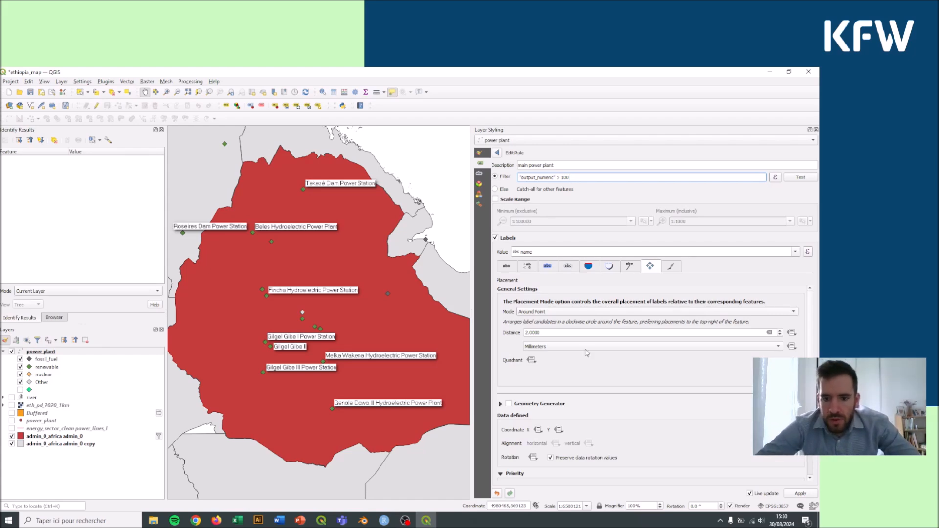
- Enable the scale range for the main power plant rule and set its minimum scale to a zoomed-out map scale of 1:13000241
{"action": "left_click_drag", "start_coordinate": [396, 303], "coordinate": [370, 294]}
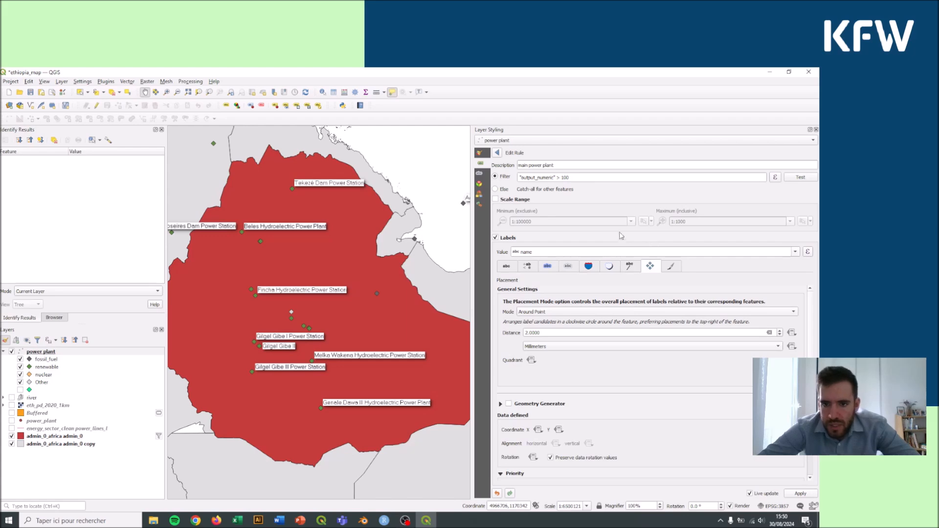
{"action": "left_click_drag", "start_coordinate": [326, 273], "coordinate": [351, 248]}
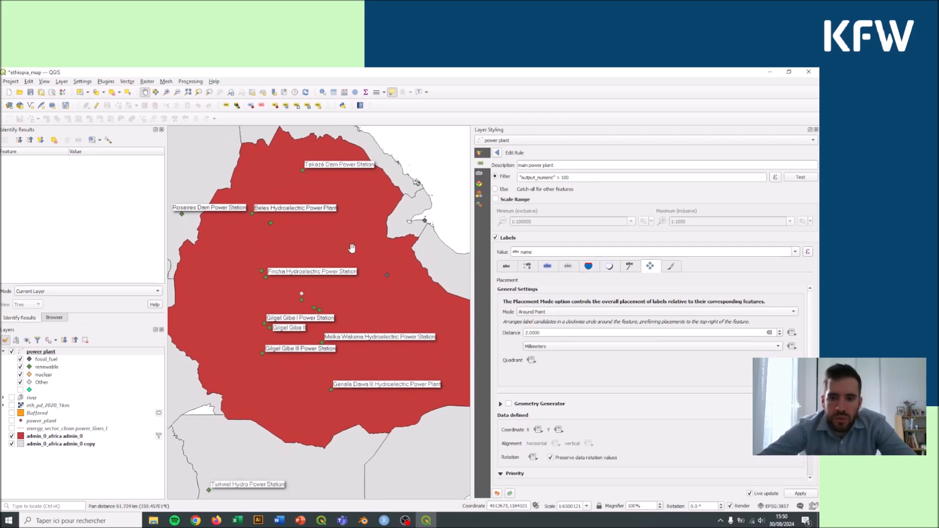
{"action": "left_click", "coordinate": [495, 199]}
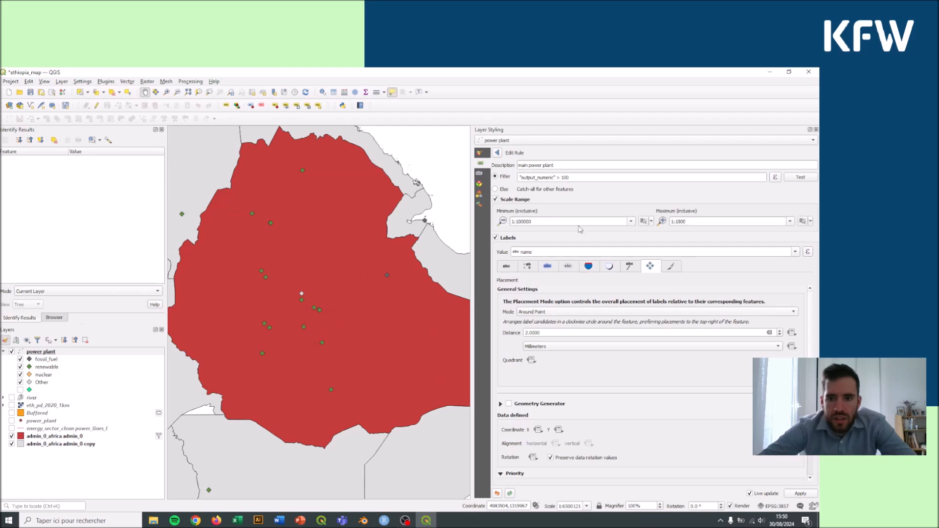
{"action": "left_click", "coordinate": [631, 223]}
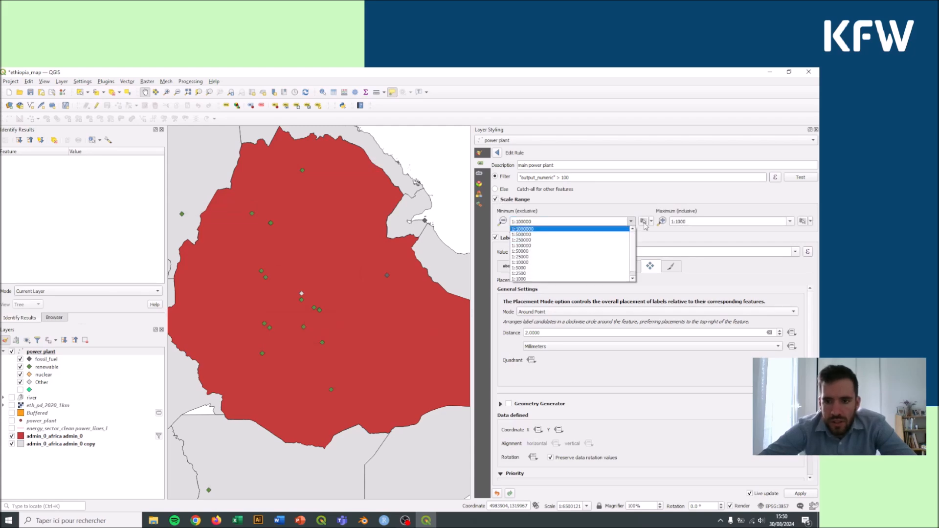
{"action": "left_click", "coordinate": [644, 222]}
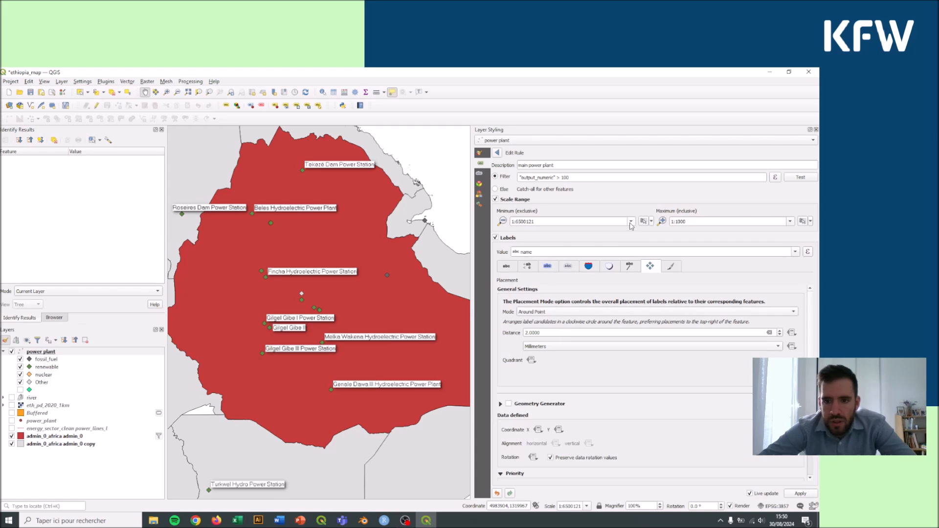
{"action": "left_click", "coordinate": [631, 222]}
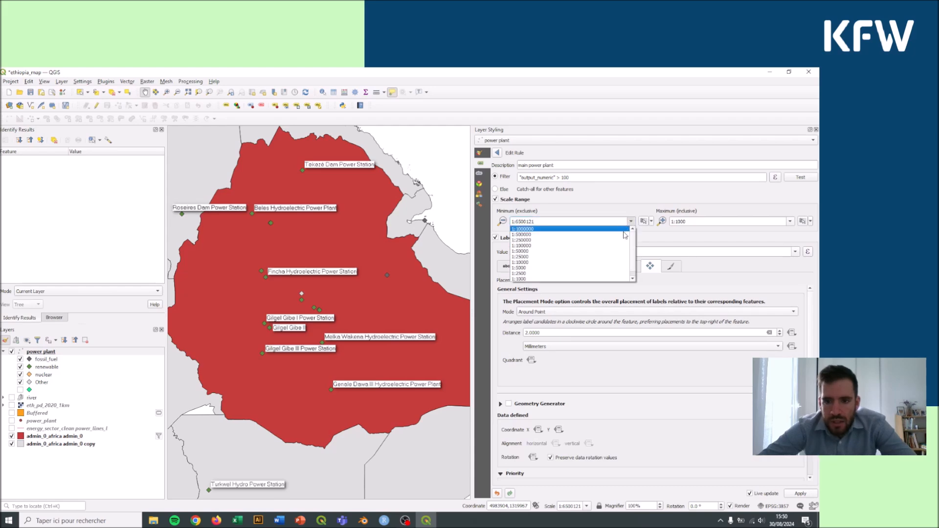
{"action": "scroll", "coordinate": [579, 270], "scroll_direction": "up", "scroll_amount": 1}
{"action": "left_click", "coordinate": [436, 247]}
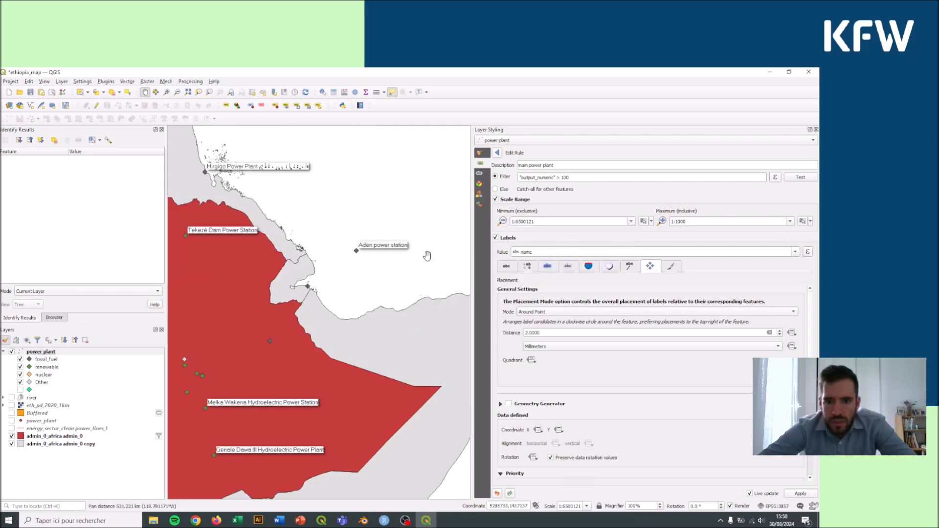
{"action": "scroll", "coordinate": [402, 279], "scroll_direction": "down", "scroll_amount": 2}
{"action": "scroll", "coordinate": [355, 289], "scroll_direction": "up", "scroll_amount": 1}
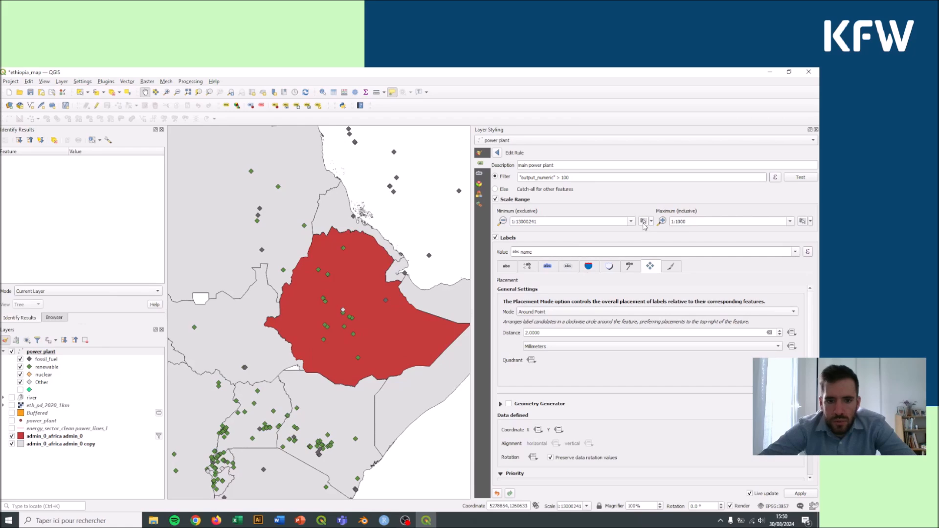
{"action": "scroll", "coordinate": [339, 282], "scroll_direction": "up", "scroll_amount": 1}
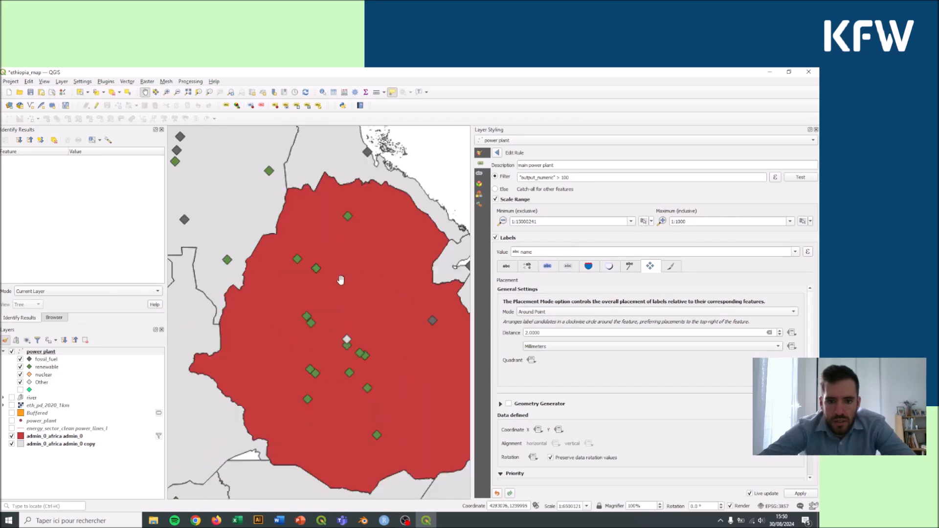
{"action": "left_click_drag", "start_coordinate": [371, 291], "coordinate": [318, 271]}
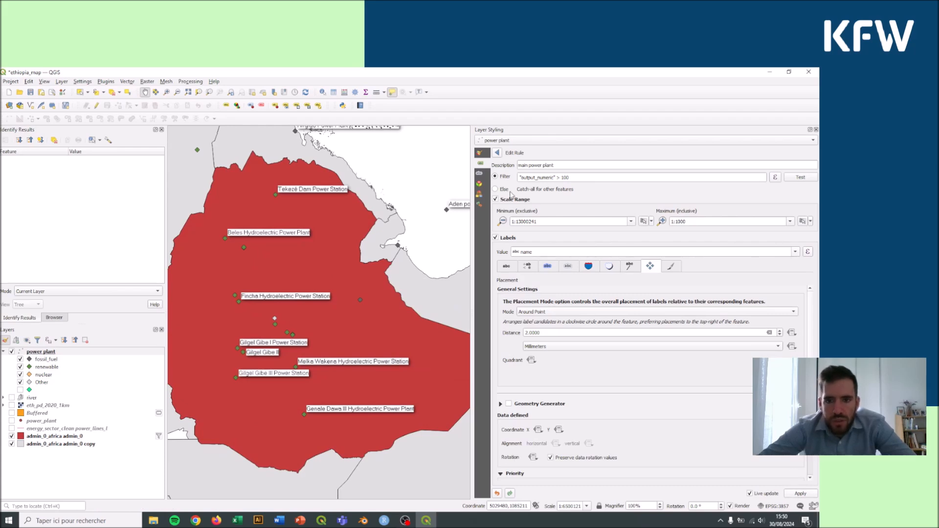
- Return to the list of labeling rules and add a second rule with the description "small power plant"
{"action": "left_click", "coordinate": [497, 153]}
{"action": "scroll", "coordinate": [372, 297], "scroll_direction": "up", "scroll_amount": 1}
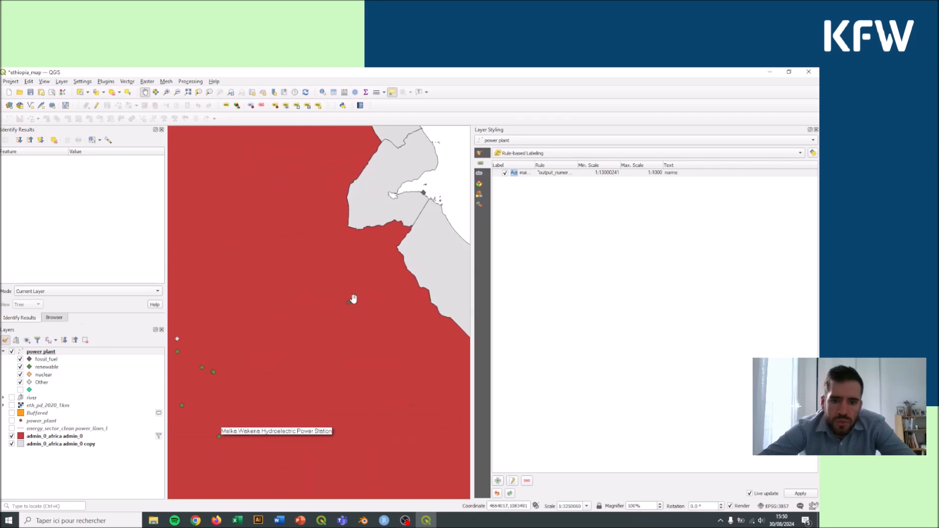
{"action": "left_click_drag", "start_coordinate": [250, 330], "coordinate": [331, 298]}
{"action": "scroll", "coordinate": [314, 310], "scroll_direction": "up", "scroll_amount": 1}
{"action": "left_click_drag", "start_coordinate": [287, 322], "coordinate": [436, 235]}
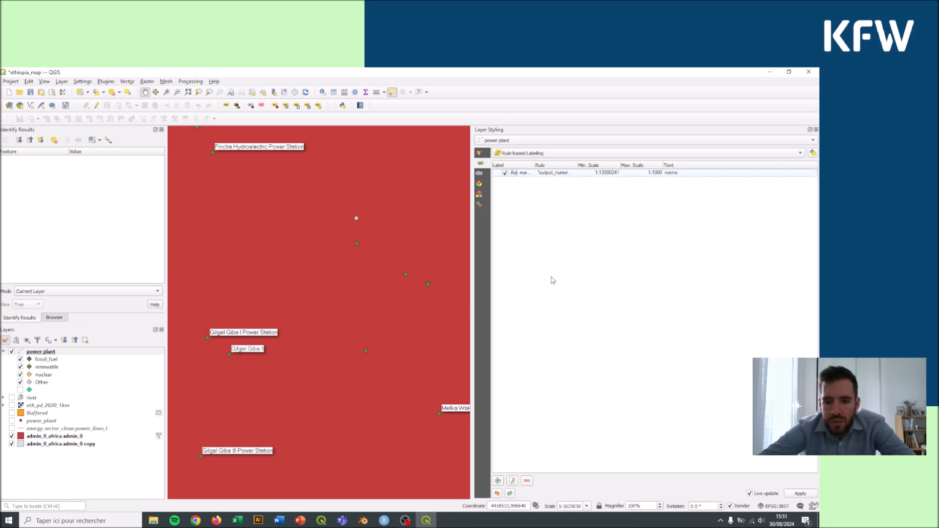
{"action": "left_click", "coordinate": [501, 481]}
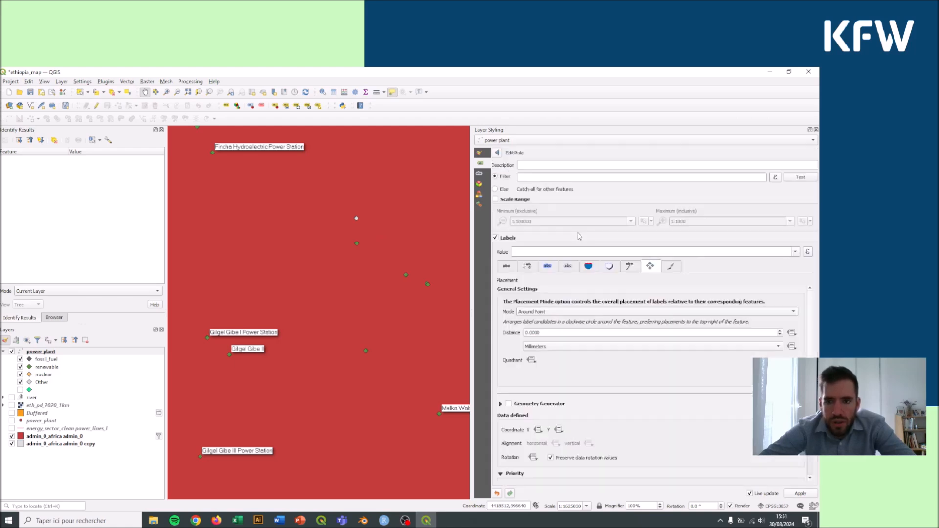
{"action": "left_click", "coordinate": [775, 166]}
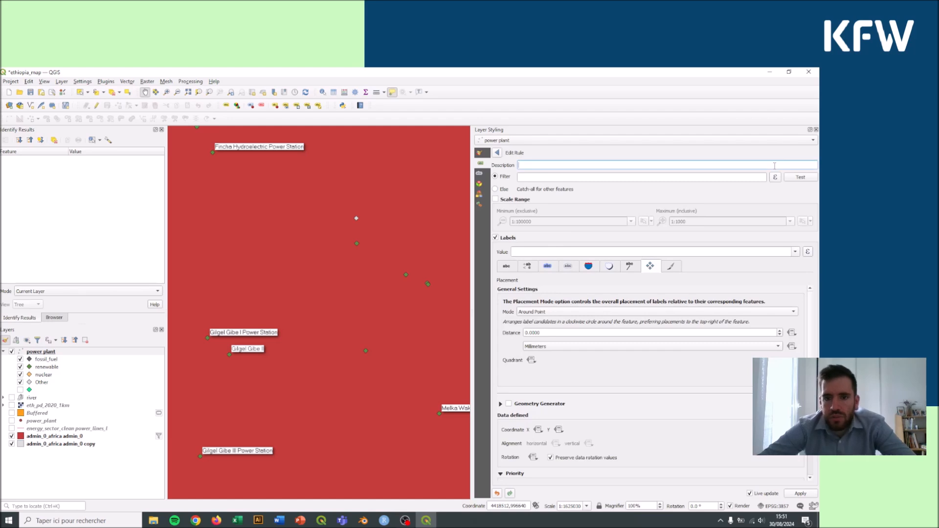
{"action": "type", "text": "small power plant"}
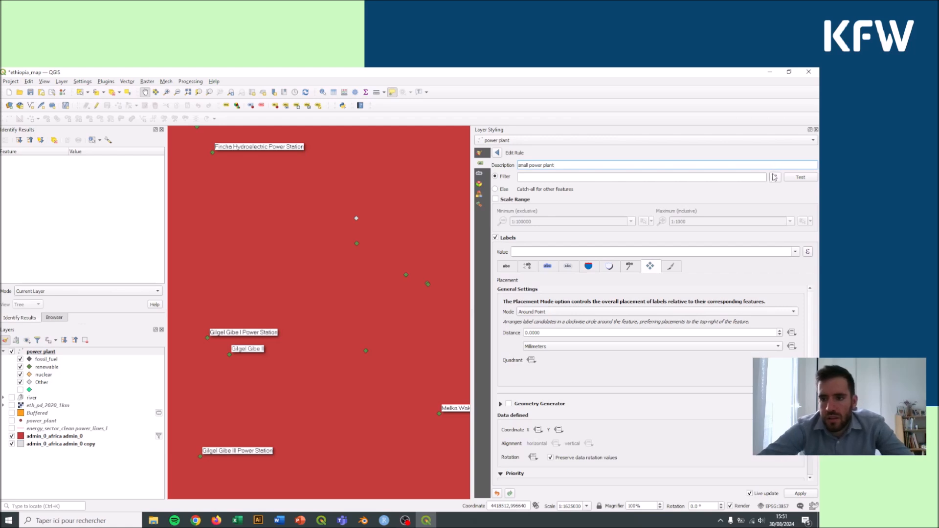
- Build the filter expression "output_numeric" < 150 for the small power plant rule
{"action": "left_click", "coordinate": [775, 177]}
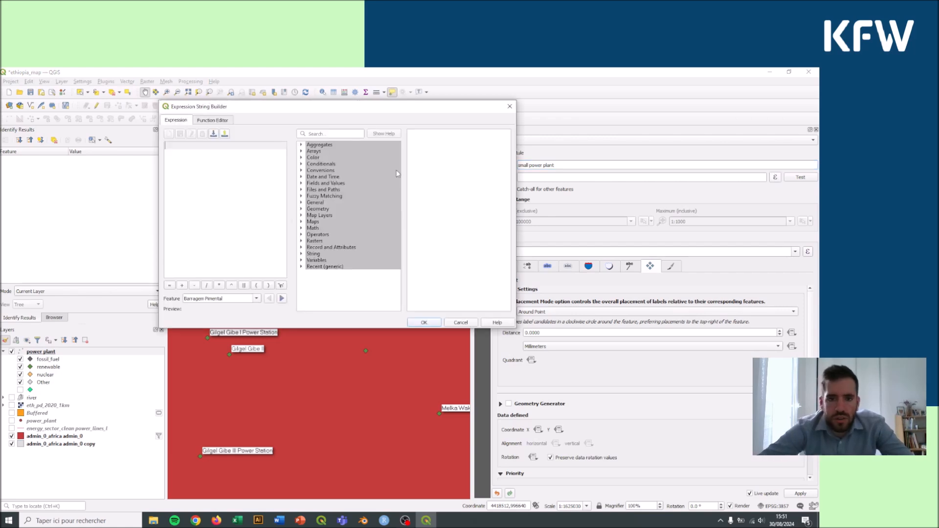
{"action": "left_click", "coordinate": [302, 183]}
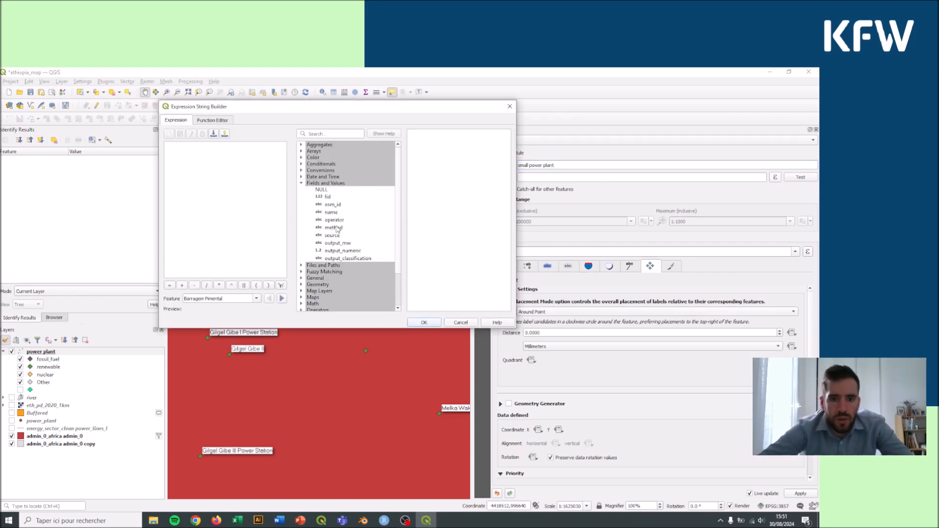
{"action": "double_click", "coordinate": [339, 251]}
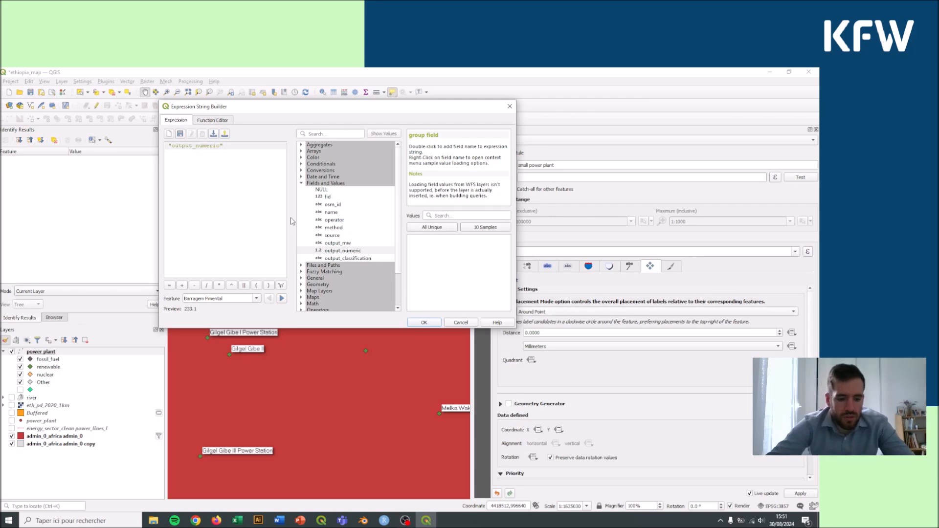
{"action": "type", "text": "< 150"}
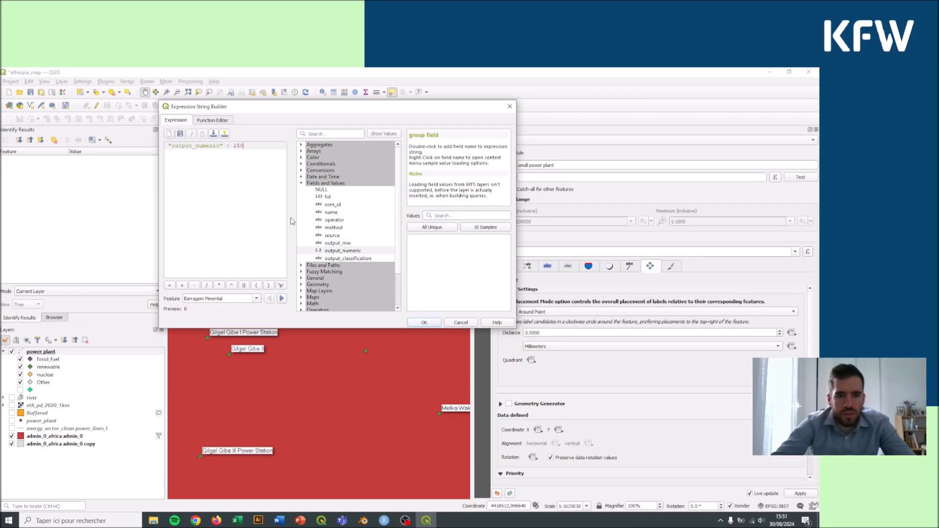
{"action": "left_click", "coordinate": [425, 323]}
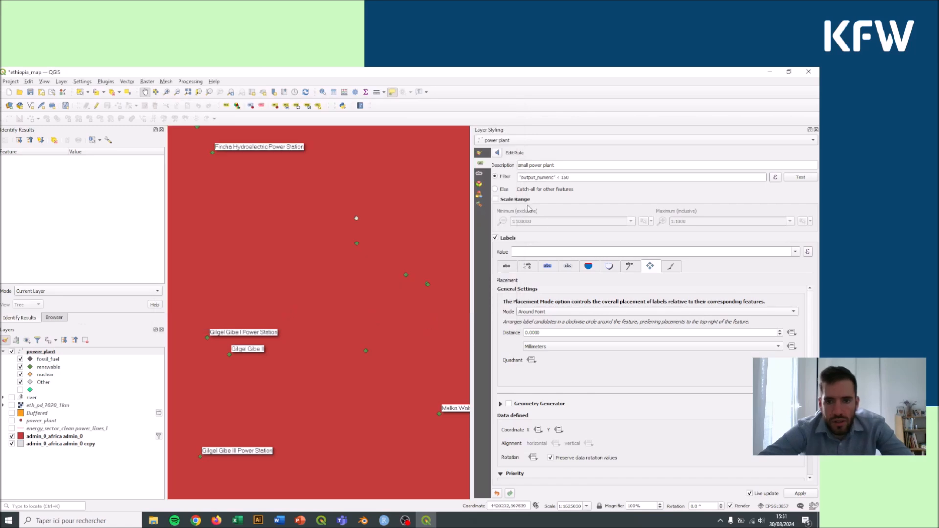
- Enable the small power plant rule's scale range, with the current map scale 1:3250060 as minimum and 1:1000 as maximum
{"action": "left_click", "coordinate": [508, 200]}
{"action": "scroll", "coordinate": [355, 291], "scroll_direction": "down", "scroll_amount": 1}
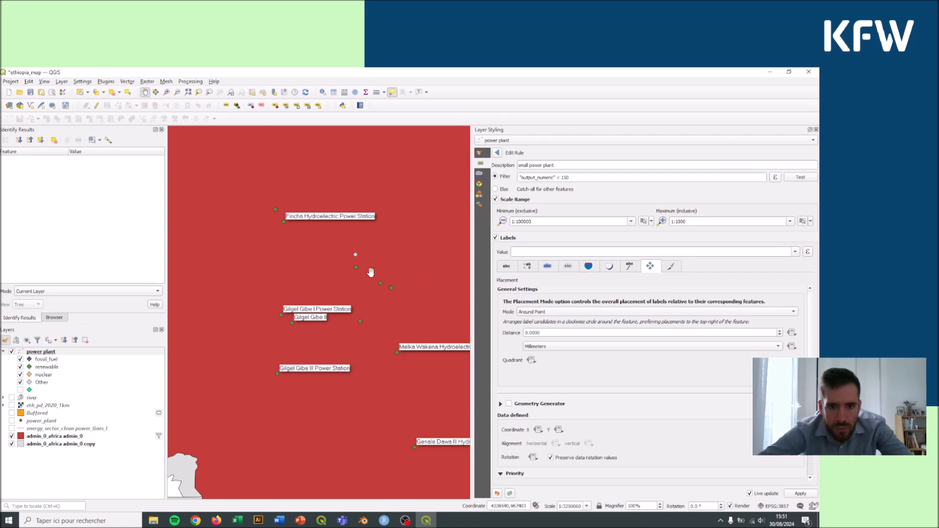
{"action": "left_click_drag", "start_coordinate": [359, 266], "coordinate": [329, 268]}
{"action": "left_click", "coordinate": [644, 222]}
{"action": "left_click", "coordinate": [803, 221]}
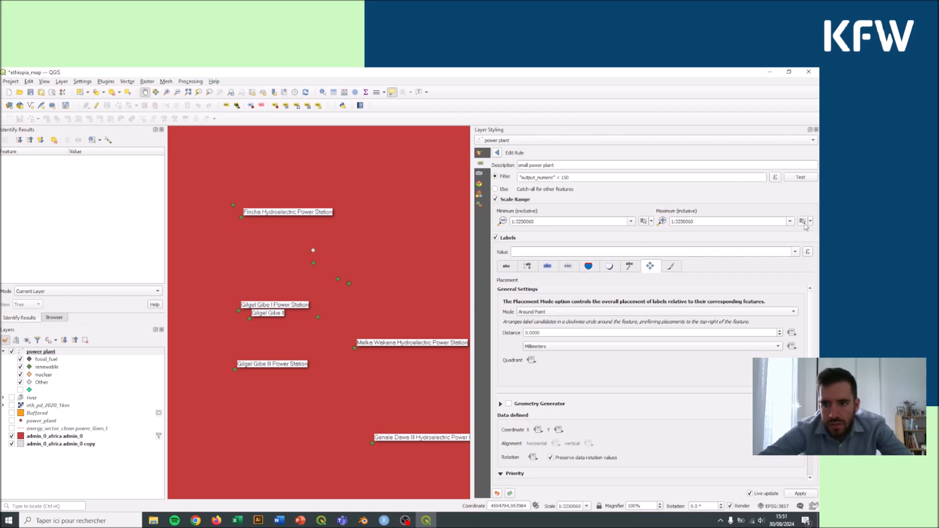
{"action": "left_click", "coordinate": [790, 221]}
{"action": "left_click", "coordinate": [712, 278]}
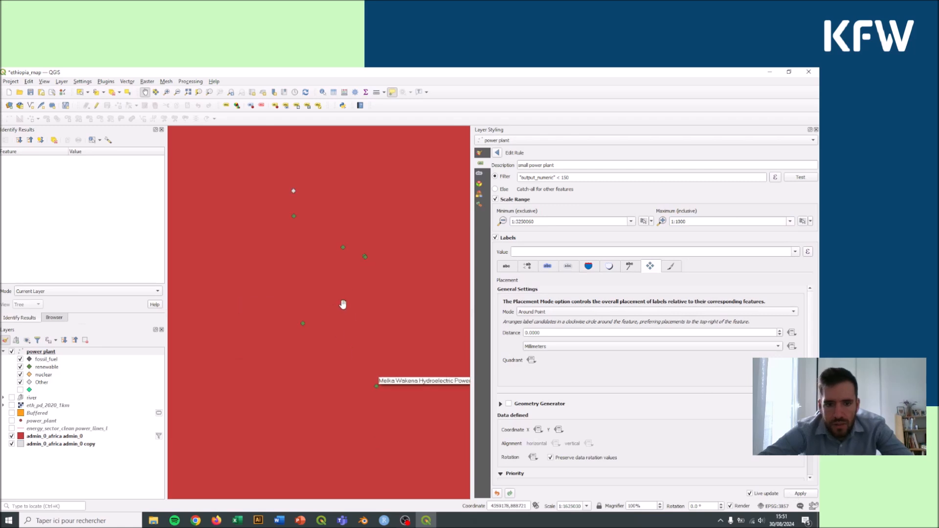
- Check the small power plant labels on the map at different scales and compare the filter expressions of both labeling rules
{"action": "scroll", "coordinate": [382, 266], "scroll_direction": "up", "scroll_amount": 2}
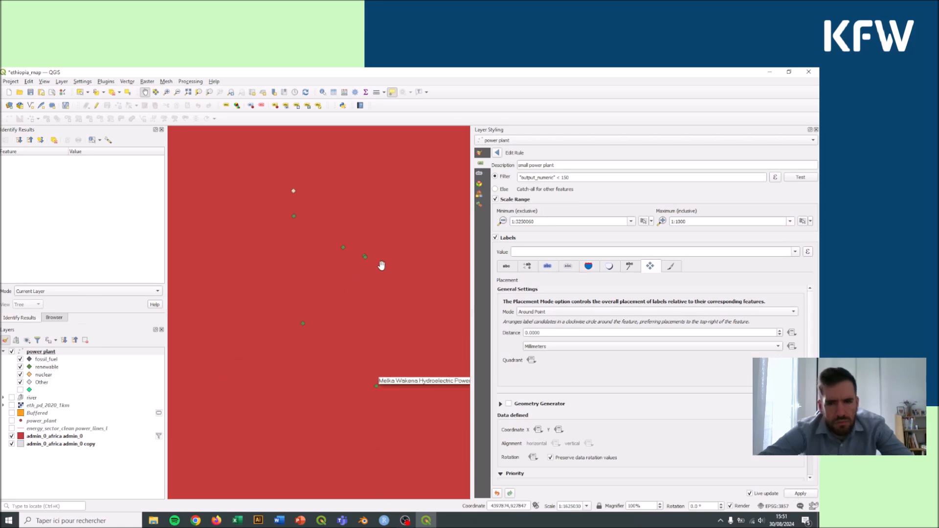
{"action": "scroll", "coordinate": [381, 265], "scroll_direction": "down", "scroll_amount": 2}
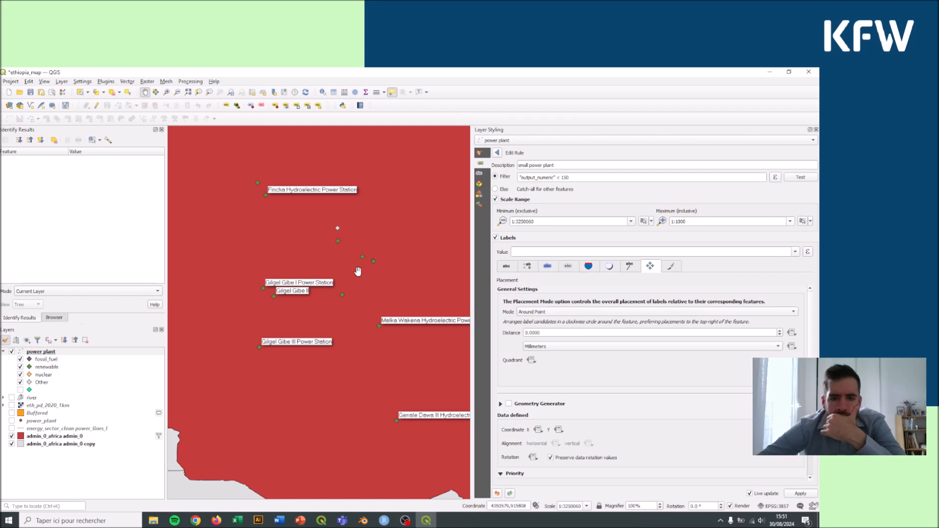
{"action": "left_click_drag", "start_coordinate": [389, 277], "coordinate": [372, 262]}
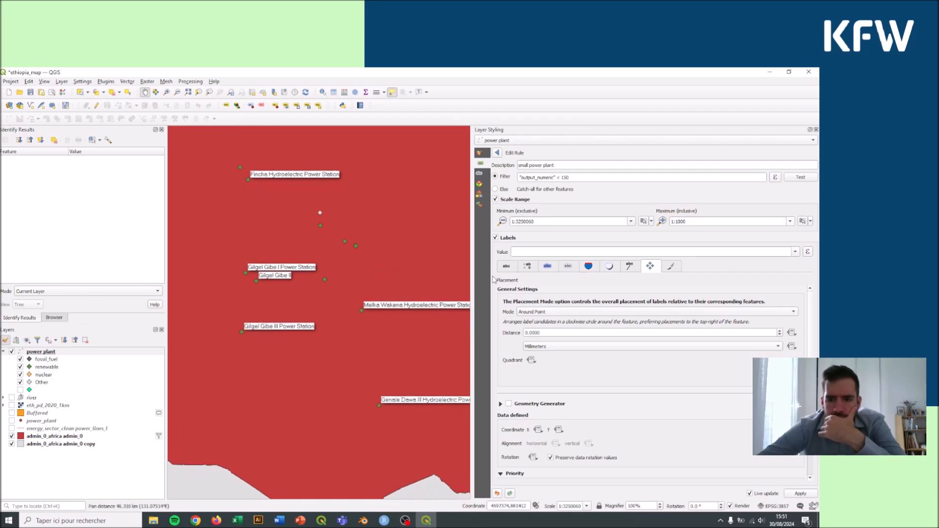
{"action": "left_click", "coordinate": [507, 266]}
{"action": "left_click", "coordinate": [528, 267]}
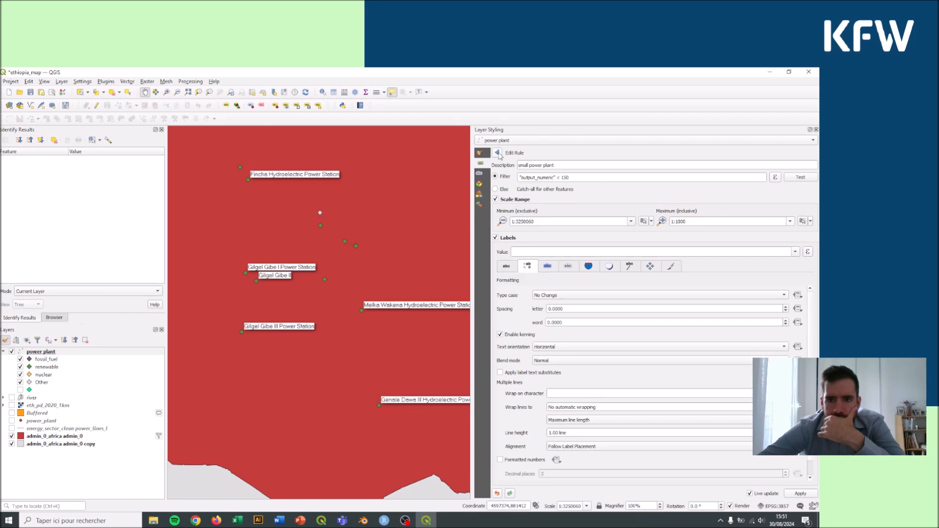
{"action": "left_click", "coordinate": [498, 153]}
{"action": "left_click", "coordinate": [548, 182]}
{"action": "left_click_drag", "start_coordinate": [577, 165], "coordinate": [640, 168]}
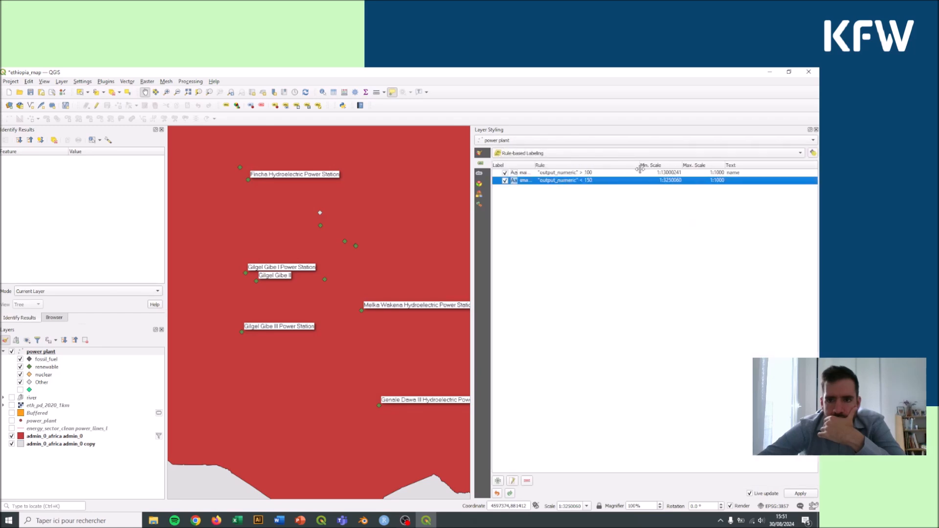
- Change the small power plant rule's filter expression to "output_numeric" < 100
{"action": "double_click", "coordinate": [575, 181]}
{"action": "left_click", "coordinate": [567, 177]}
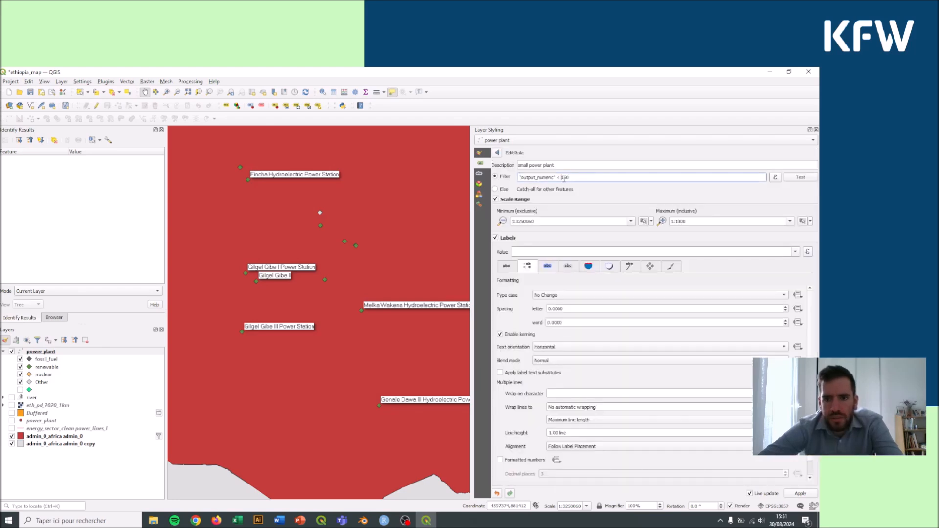
{"action": "key", "text": "BackSpace"}
{"action": "type", "text": "0"}
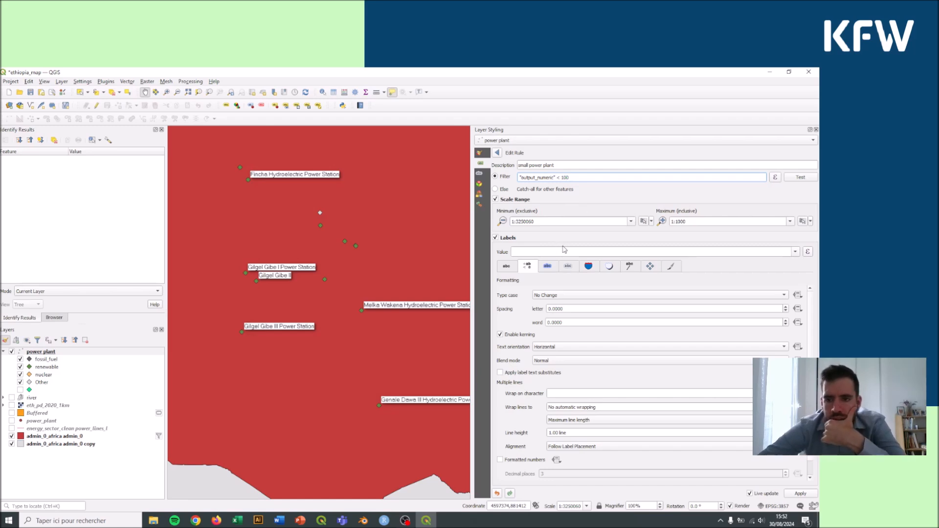
- Check the power plant labels over central Ethiopia at several map scales
{"action": "scroll", "coordinate": [367, 314], "scroll_direction": "down", "scroll_amount": 1}
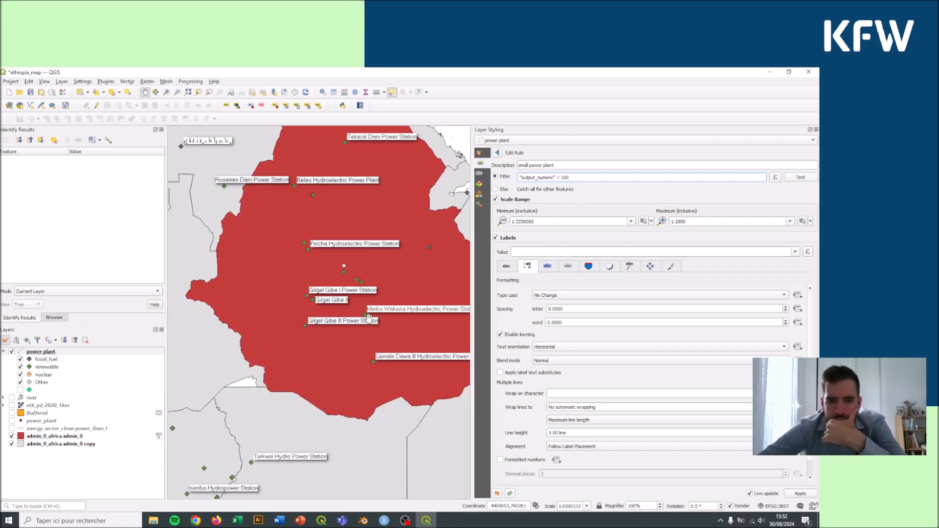
{"action": "scroll", "coordinate": [369, 318], "scroll_direction": "up", "scroll_amount": 1}
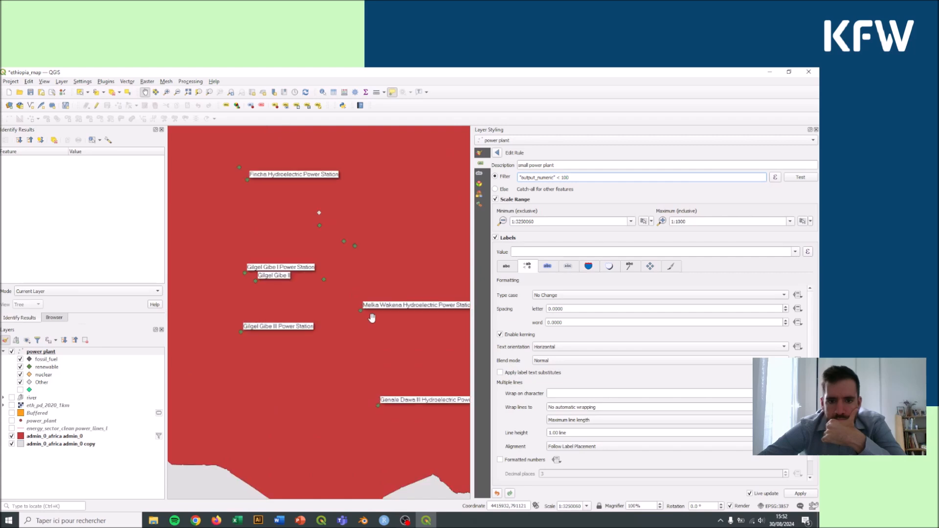
{"action": "scroll", "coordinate": [370, 317], "scroll_direction": "down", "scroll_amount": 1}
{"action": "scroll", "coordinate": [372, 317], "scroll_direction": "down", "scroll_amount": 1}
{"action": "scroll", "coordinate": [363, 297], "scroll_direction": "up", "scroll_amount": 2}
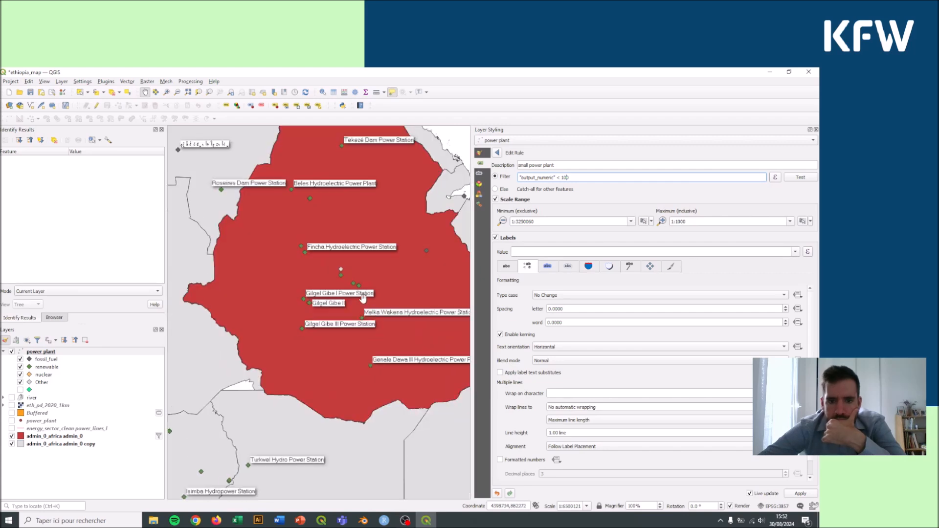
{"action": "scroll", "coordinate": [408, 276], "scroll_direction": "down", "scroll_amount": 1}
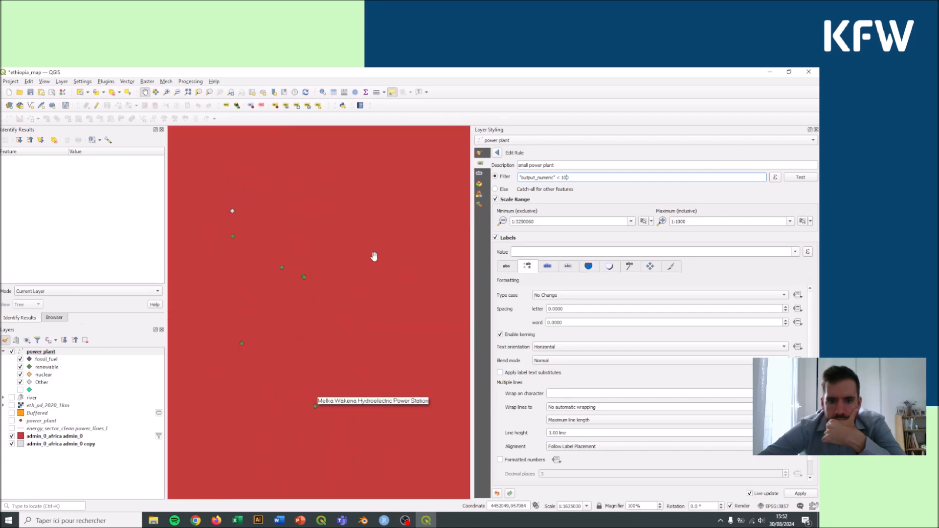
{"action": "scroll", "coordinate": [420, 259], "scroll_direction": "up", "scroll_amount": 1}
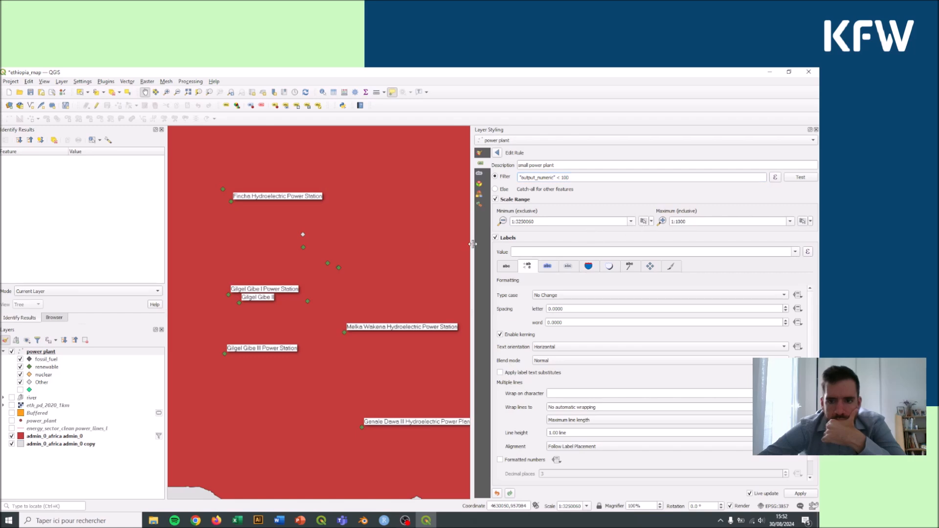
{"action": "scroll", "coordinate": [308, 269], "scroll_direction": "up", "scroll_amount": 1}
{"action": "left_click_drag", "start_coordinate": [391, 305], "coordinate": [380, 290]}
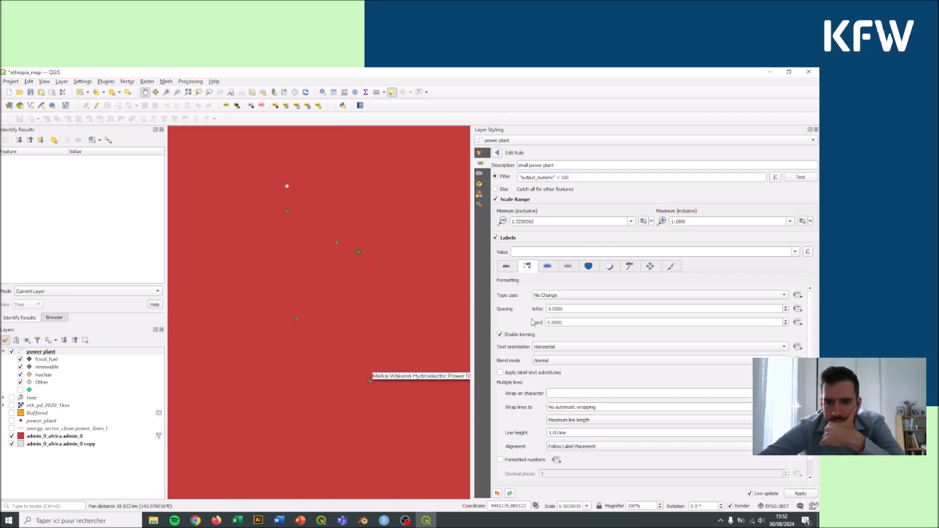
- Label the small power plants with the values of the name field
{"action": "scroll", "coordinate": [516, 339], "scroll_direction": "down", "scroll_amount": 1}
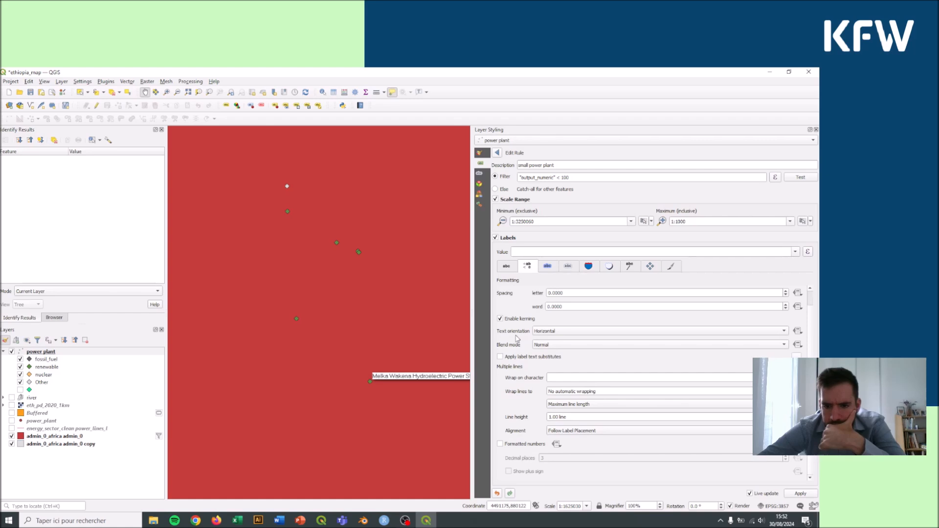
{"action": "left_click", "coordinate": [507, 270]}
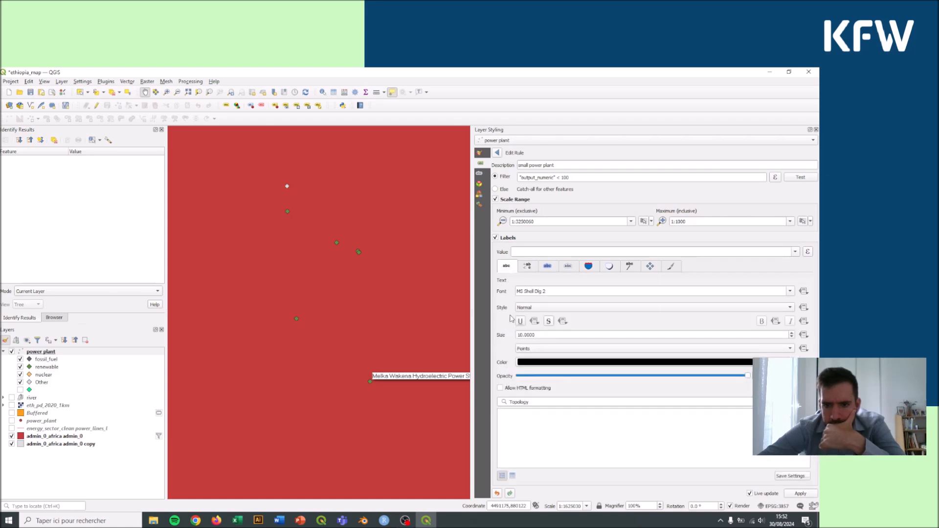
{"action": "left_click", "coordinate": [796, 251]}
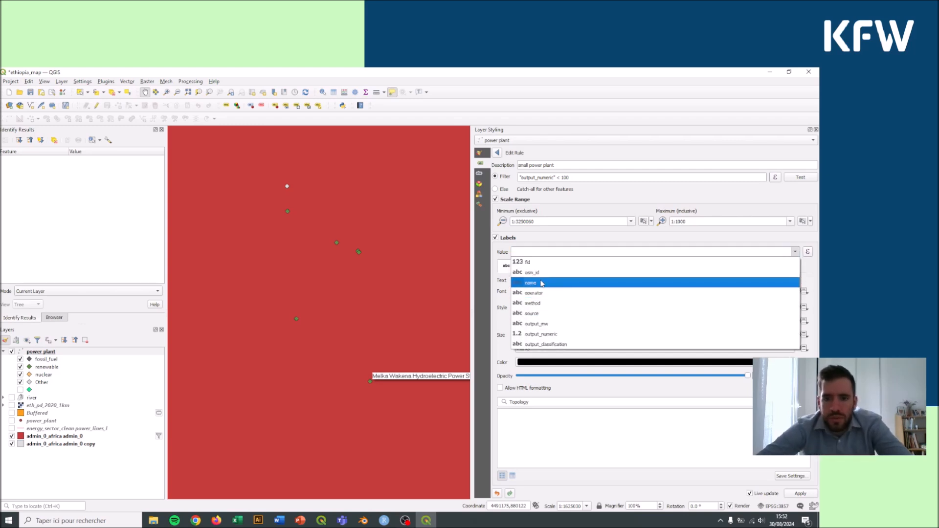
{"action": "left_click", "coordinate": [563, 283]}
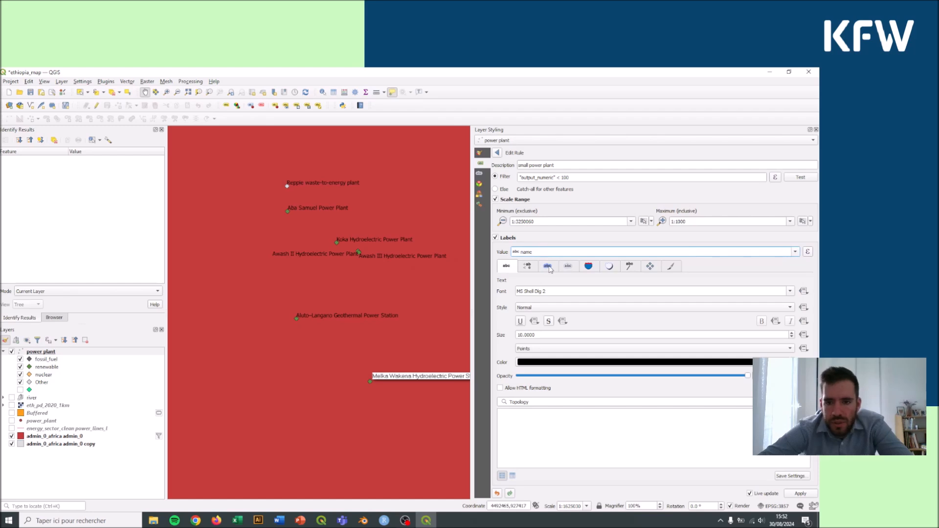
- Give the small power plant labels a rectangular background and a drop shadow
{"action": "left_click", "coordinate": [548, 266]}
{"action": "left_click", "coordinate": [589, 267]}
{"action": "left_click", "coordinate": [525, 292]}
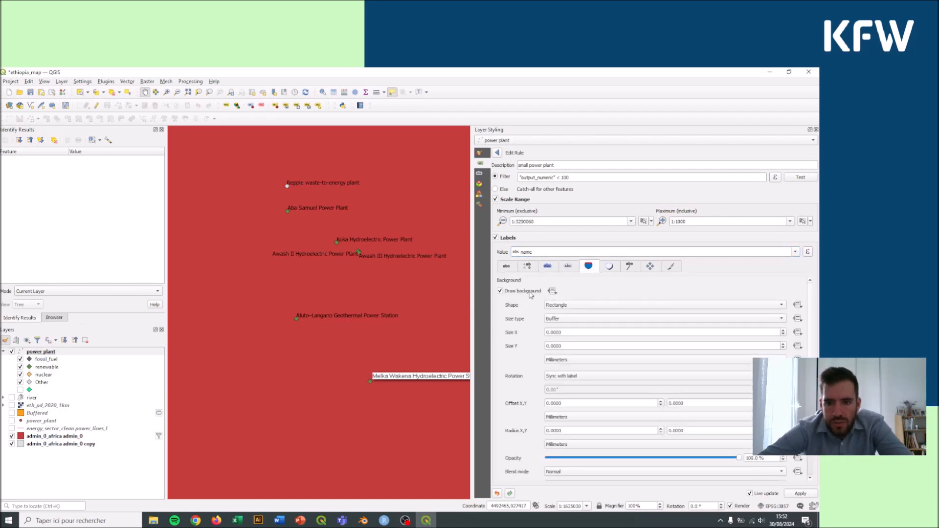
{"action": "left_click", "coordinate": [609, 269]}
{"action": "left_click", "coordinate": [534, 292]}
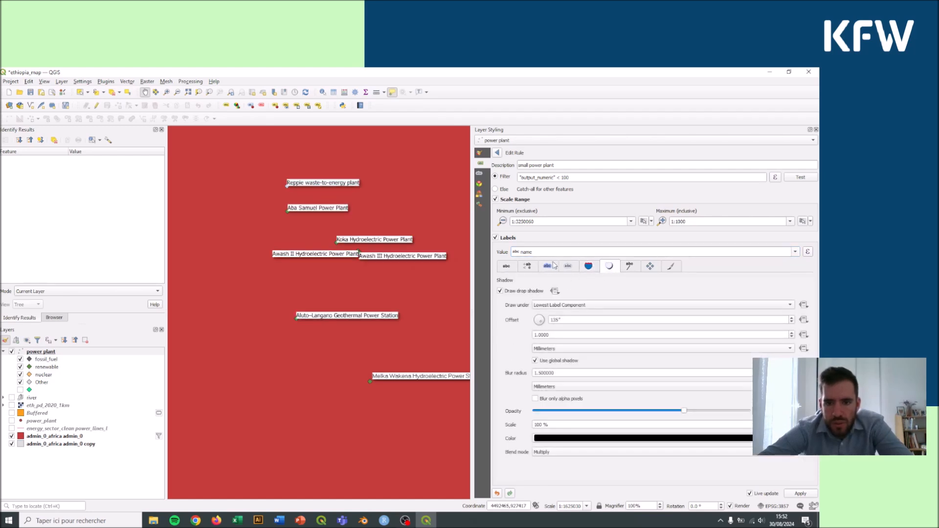
- Set the small power plant labels' placement distance around the point to 2 millimeters
{"action": "left_click", "coordinate": [648, 266]}
{"action": "left_click_drag", "start_coordinate": [547, 336], "coordinate": [515, 332]}
{"action": "type", "text": "2"}
{"action": "key", "text": "Return"}
- Examine across Ethiopia which power plant labels are shown at different map scales
{"action": "scroll", "coordinate": [411, 296], "scroll_direction": "down", "scroll_amount": 2}
{"action": "left_click_drag", "start_coordinate": [419, 279], "coordinate": [339, 282]}
{"action": "scroll", "coordinate": [339, 281], "scroll_direction": "down", "scroll_amount": 1}
{"action": "scroll", "coordinate": [348, 259], "scroll_direction": "up", "scroll_amount": 1}
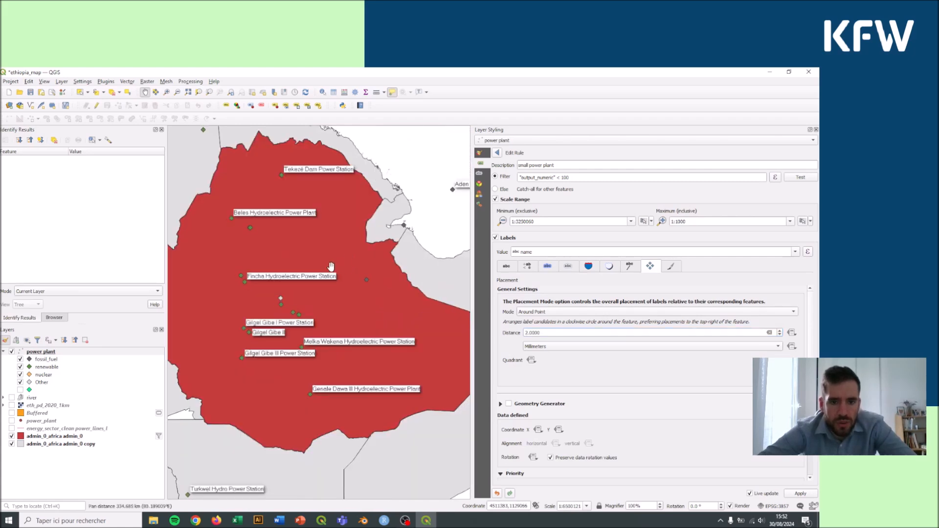
{"action": "scroll", "coordinate": [343, 261], "scroll_direction": "down", "scroll_amount": 1}
{"action": "mouse_move", "coordinate": [332, 267]}
{"action": "left_mouse_down"}
{"action": "mouse_move", "coordinate": [337, 256]}
{"action": "mouse_move", "coordinate": [325, 253]}
{"action": "left_mouse_up"}
{"action": "scroll", "coordinate": [338, 254], "scroll_direction": "up", "scroll_amount": 1}
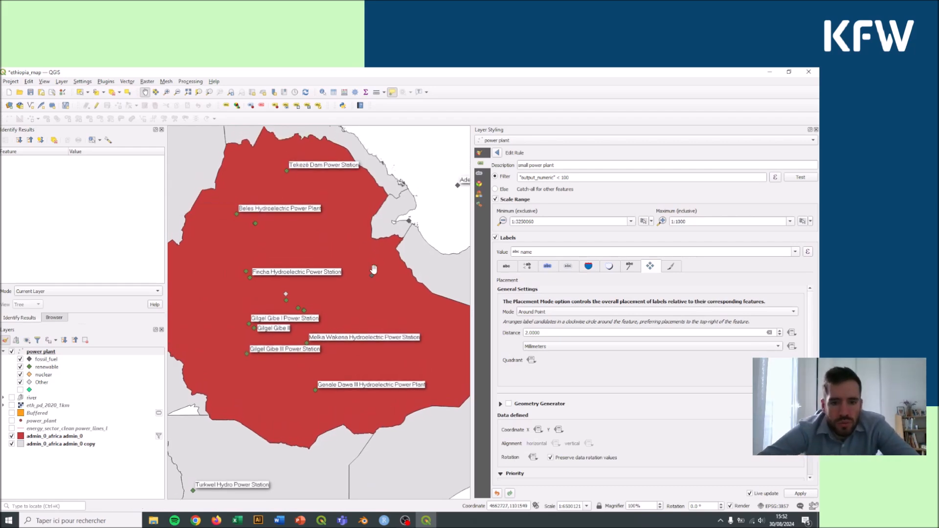
{"action": "left_click_drag", "start_coordinate": [374, 269], "coordinate": [378, 253]}
{"action": "left_click_drag", "start_coordinate": [304, 224], "coordinate": [331, 214]}
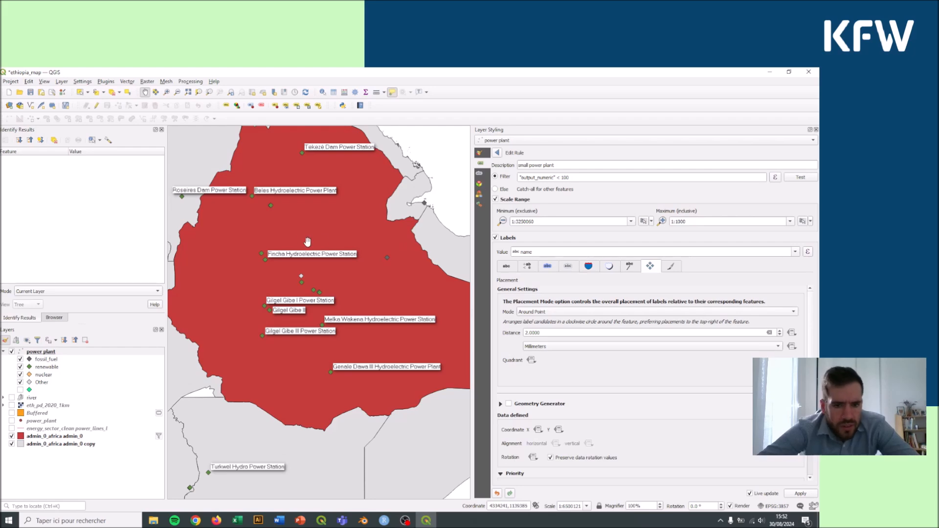
{"action": "left_click_drag", "start_coordinate": [307, 242], "coordinate": [314, 245]}
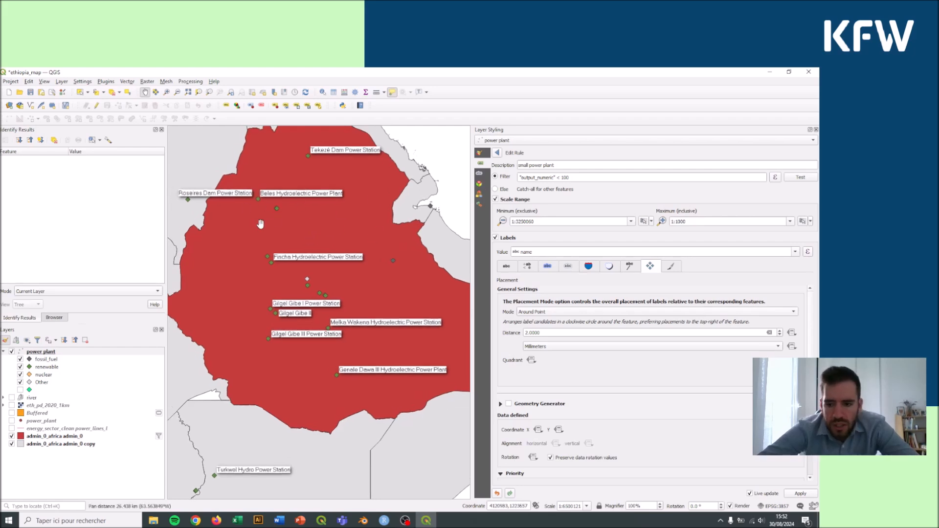
{"action": "left_click_drag", "start_coordinate": [330, 174], "coordinate": [328, 179]}
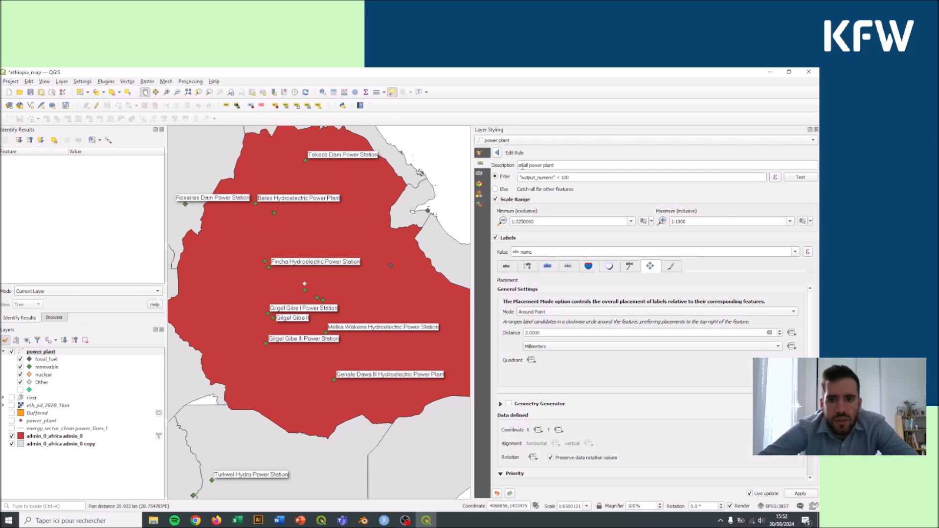
- Leave the labeling rule, open the marker symbol settings of the power plant layer's categorized style, and set the size to 3 mm
{"action": "left_click", "coordinate": [498, 153]}
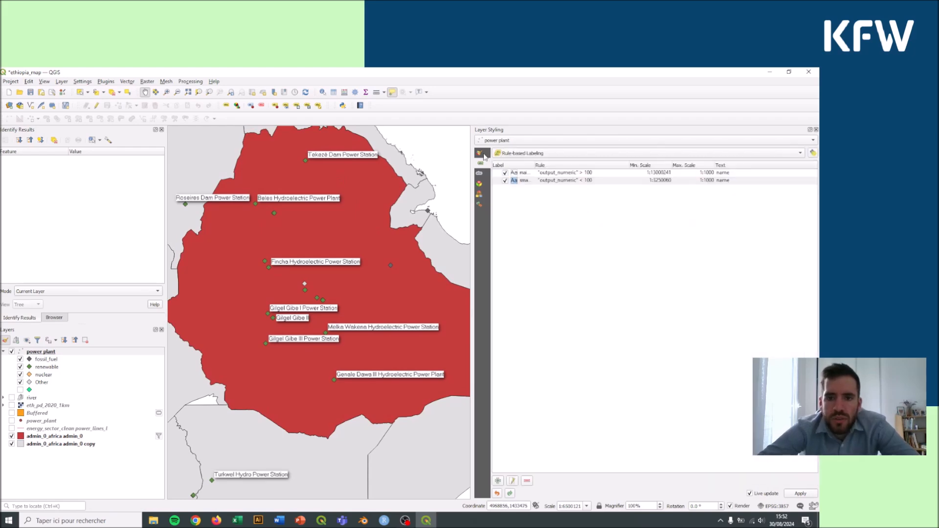
{"action": "left_click", "coordinate": [483, 155]}
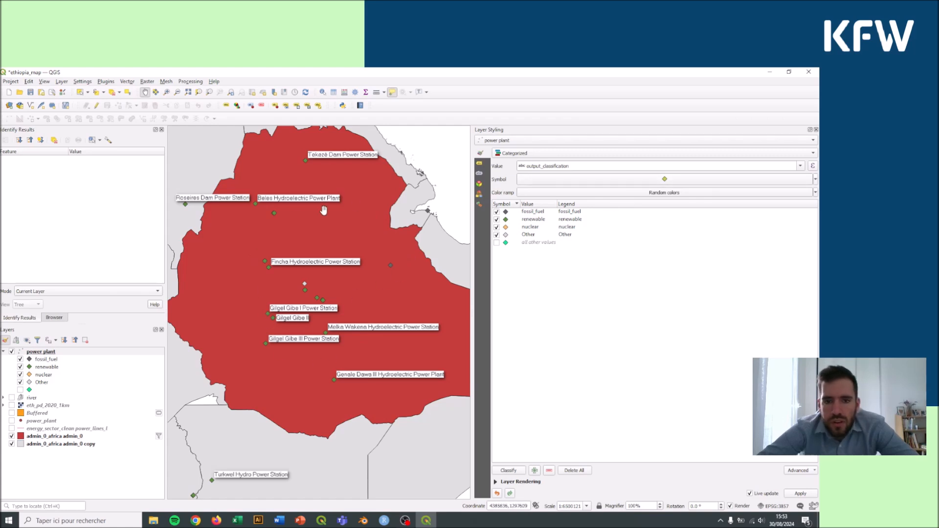
{"action": "left_click", "coordinate": [679, 182]}
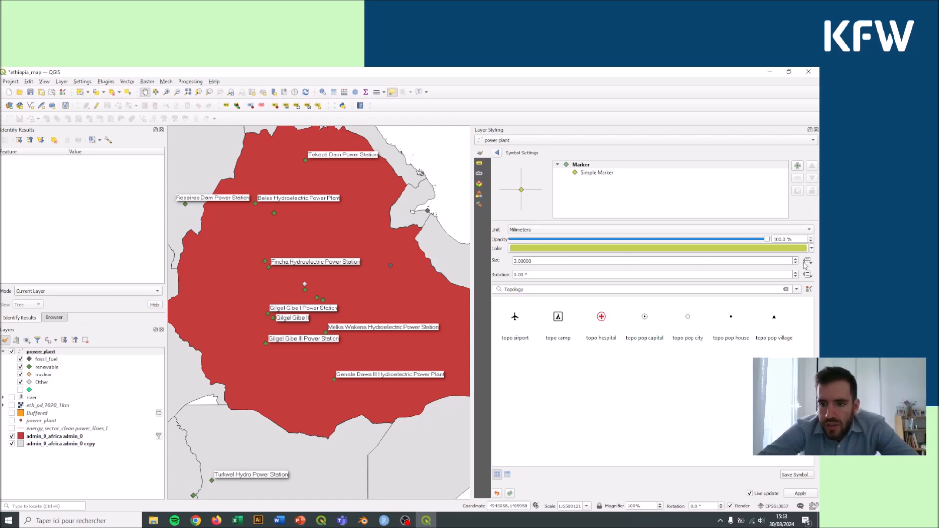
{"action": "left_click_drag", "start_coordinate": [534, 260], "coordinate": [497, 261]}
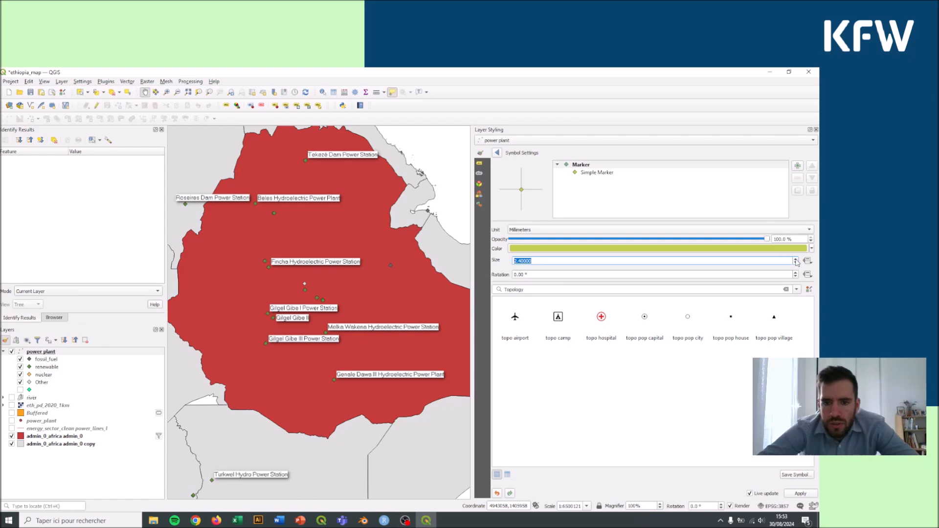
{"action": "left_click", "coordinate": [796, 263]}
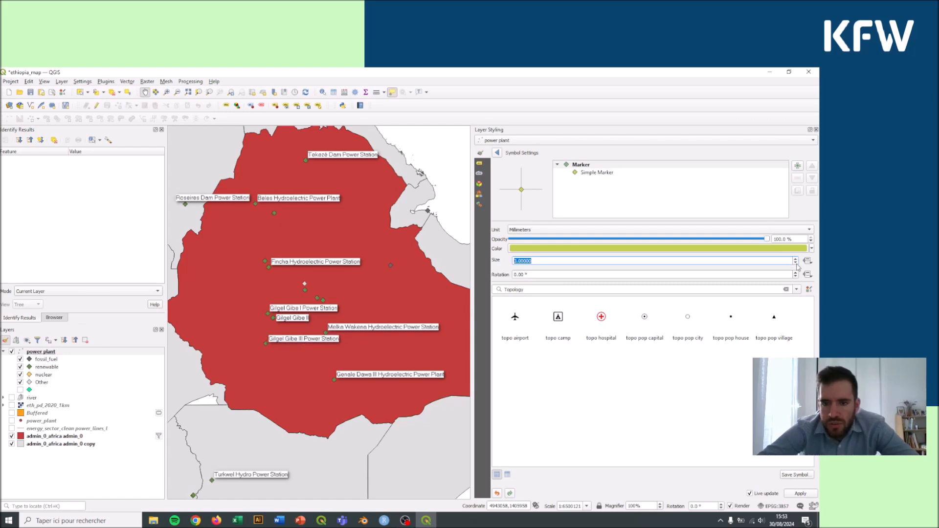
- Make the marker size data-defined with the assistant, using output_numeric as source and fetching the value range from the layer
{"action": "left_click", "coordinate": [807, 262]}
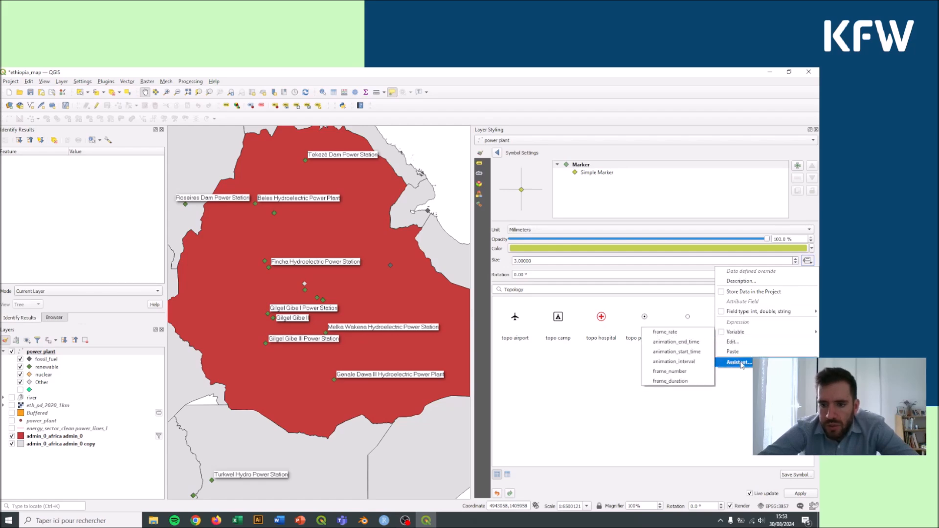
{"action": "left_click", "coordinate": [740, 363]}
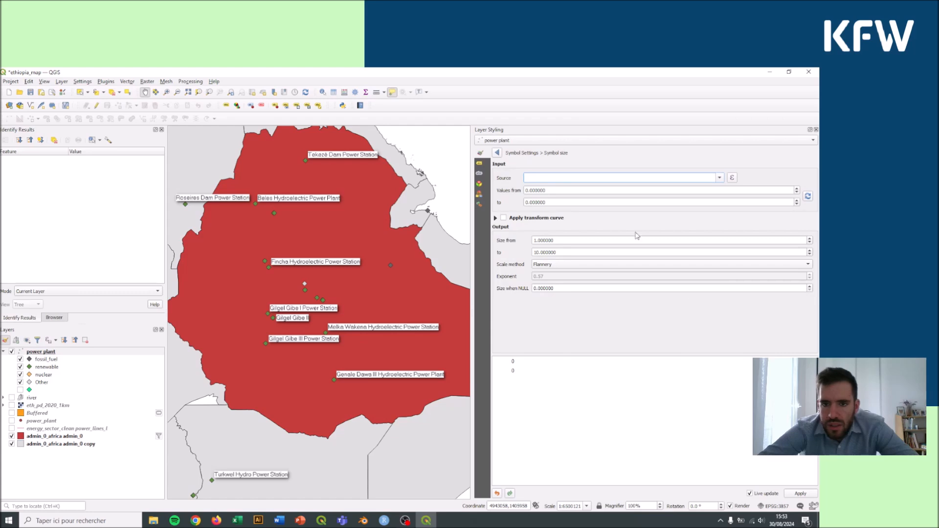
{"action": "left_click", "coordinate": [721, 179]}
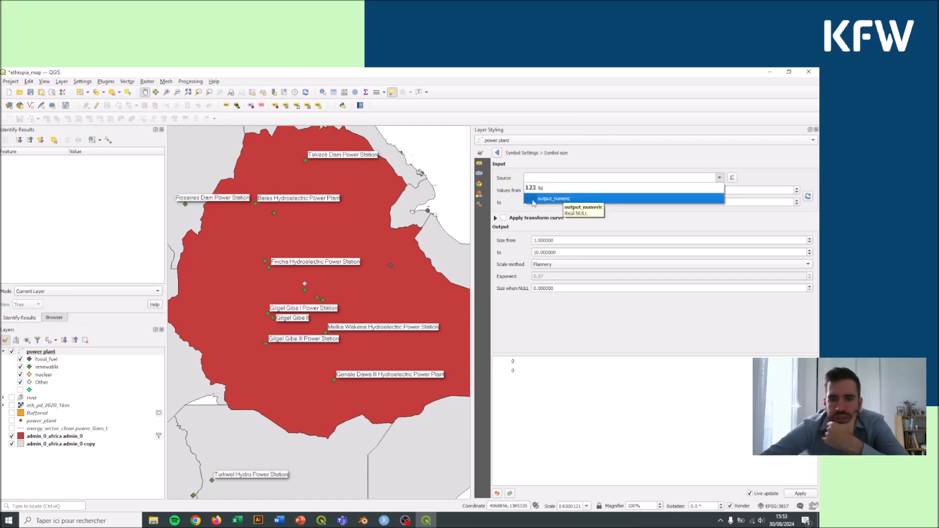
{"action": "left_click", "coordinate": [553, 199]}
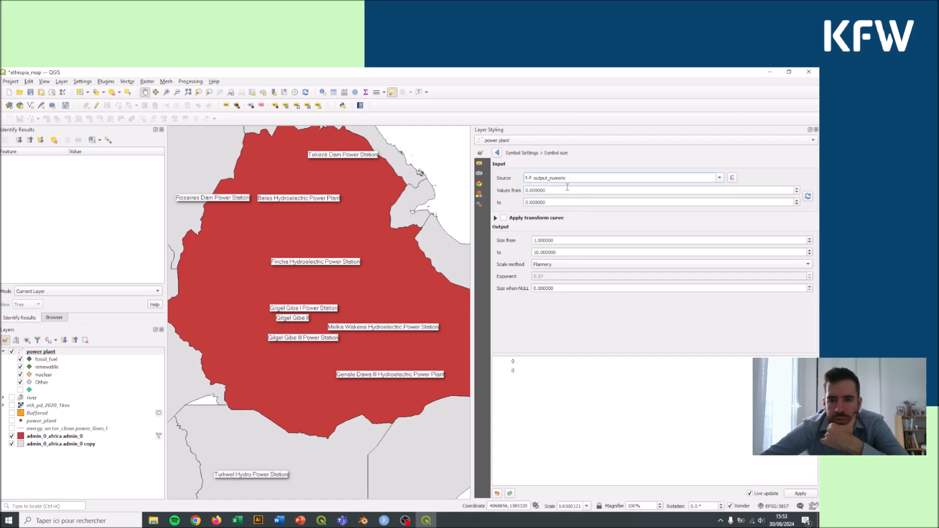
{"action": "left_click", "coordinate": [808, 197]}
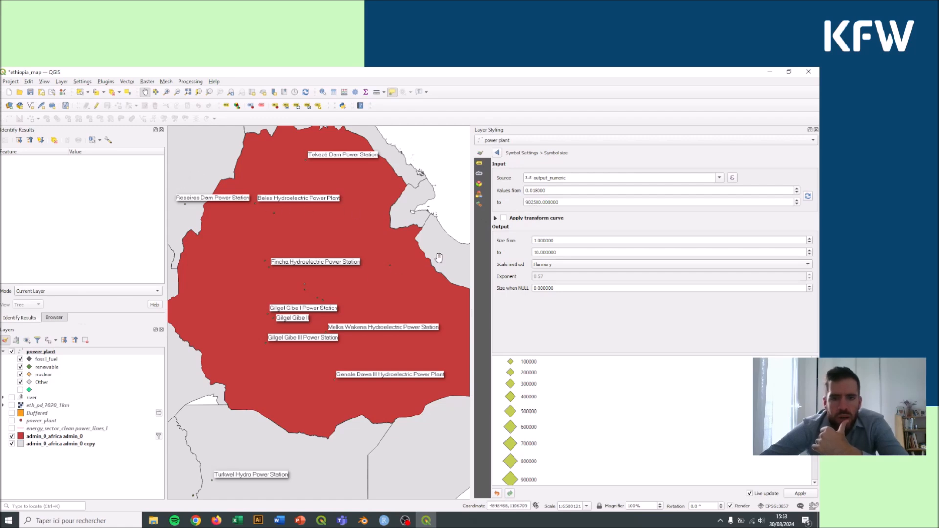
- Select the power plants across Ethiopia on the map and open the power plant layer's attribute table in an enlarged window
{"action": "double_click", "coordinate": [542, 202]}
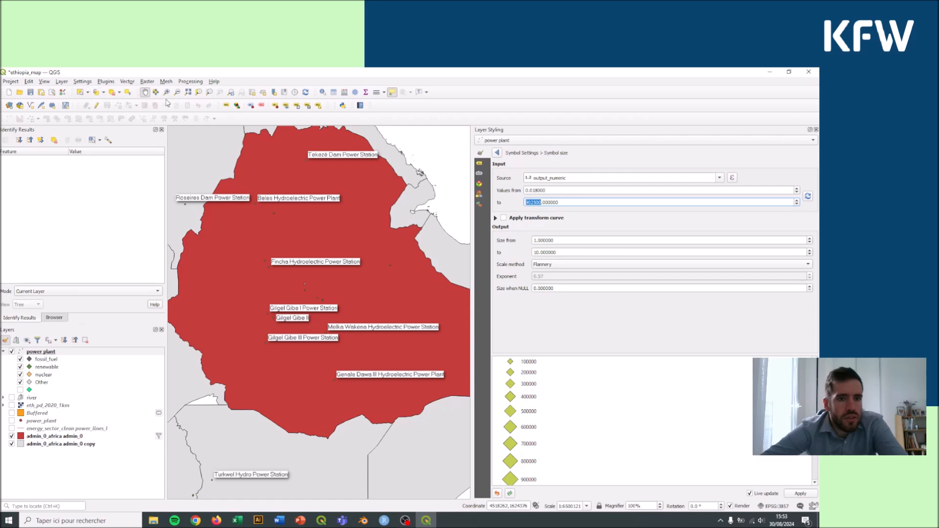
{"action": "left_click", "coordinate": [80, 92]}
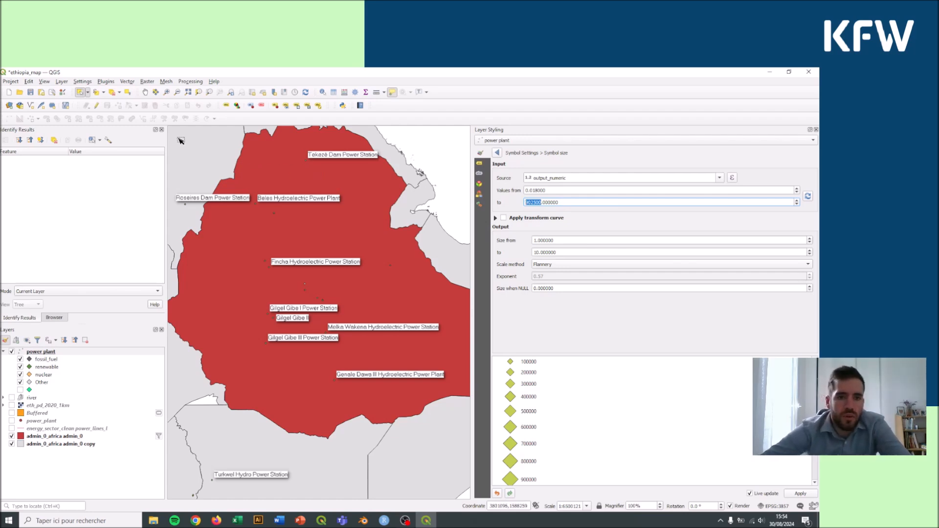
{"action": "left_click_drag", "start_coordinate": [171, 135], "coordinate": [464, 442]}
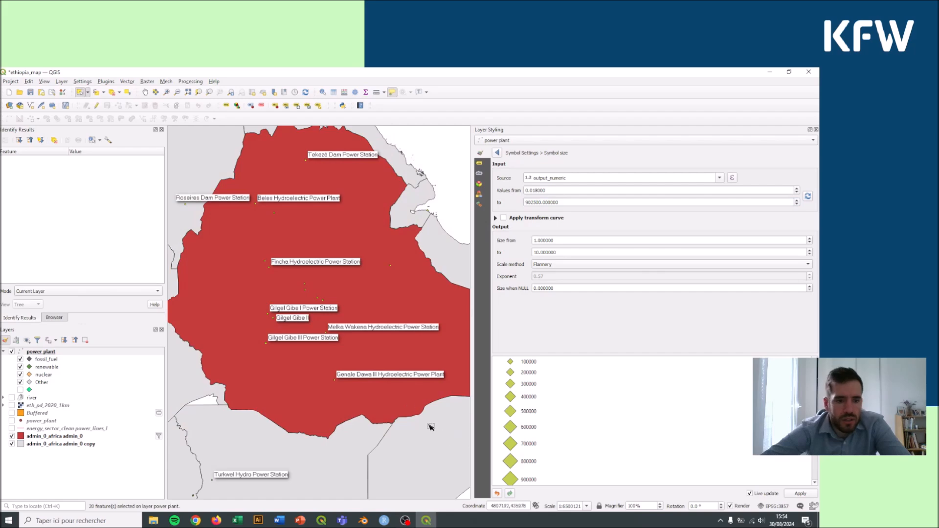
{"action": "left_click", "coordinate": [334, 93]}
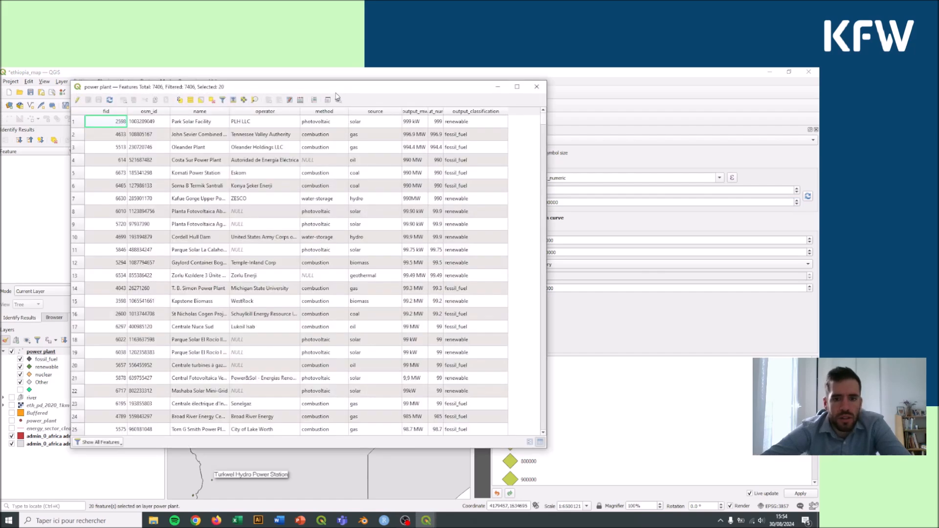
{"action": "left_click_drag", "start_coordinate": [360, 92], "coordinate": [313, 85]}
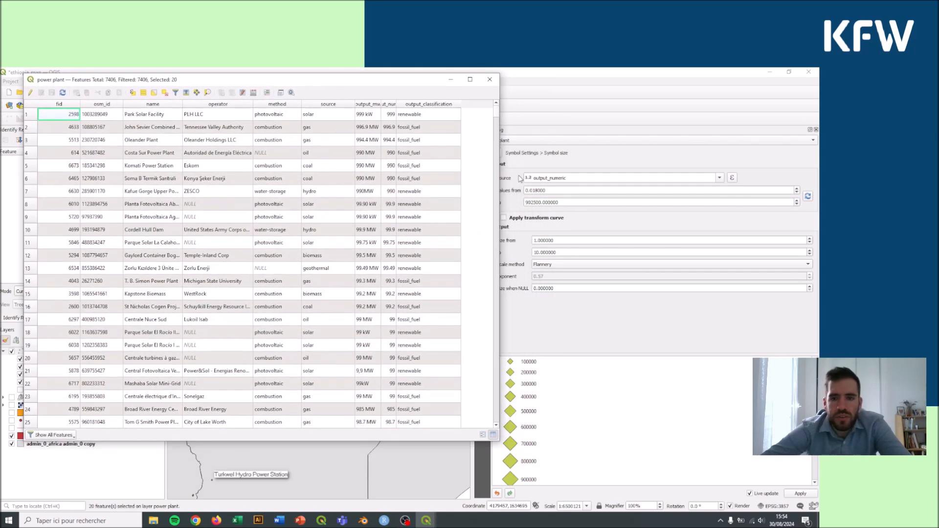
{"action": "left_click_drag", "start_coordinate": [499, 176], "coordinate": [635, 190]}
- Move the selected plants to the start of the attribute table, widen the name column, and check their output values
{"action": "left_click_drag", "start_coordinate": [629, 122], "coordinate": [626, 149]}
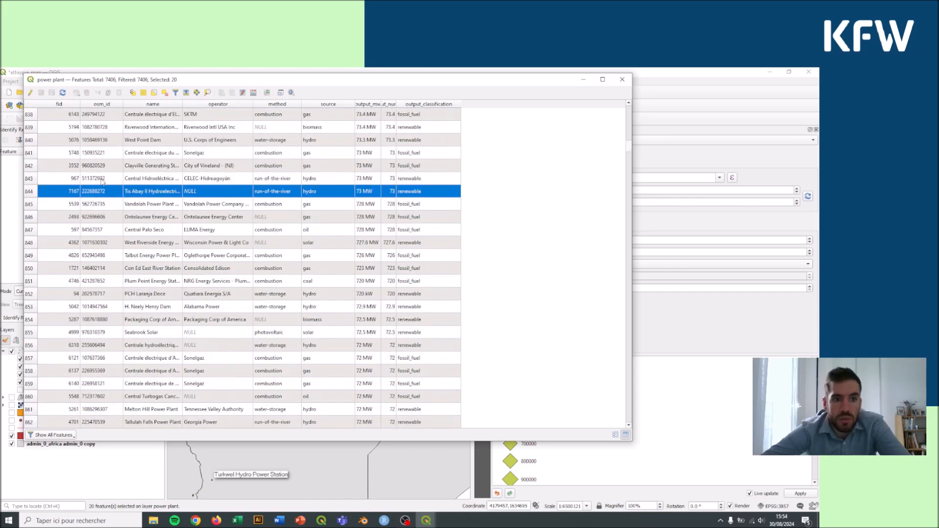
{"action": "left_click", "coordinate": [186, 93]}
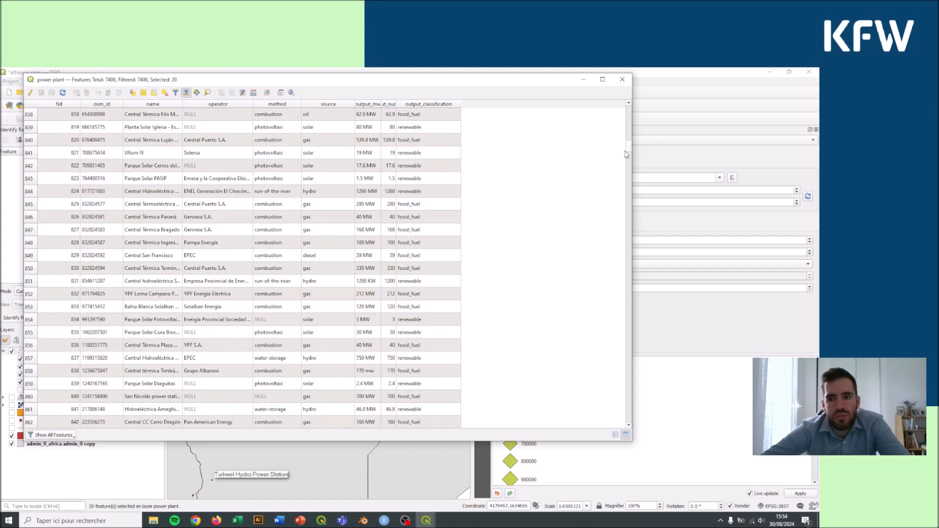
{"action": "left_click_drag", "start_coordinate": [631, 150], "coordinate": [630, 112]}
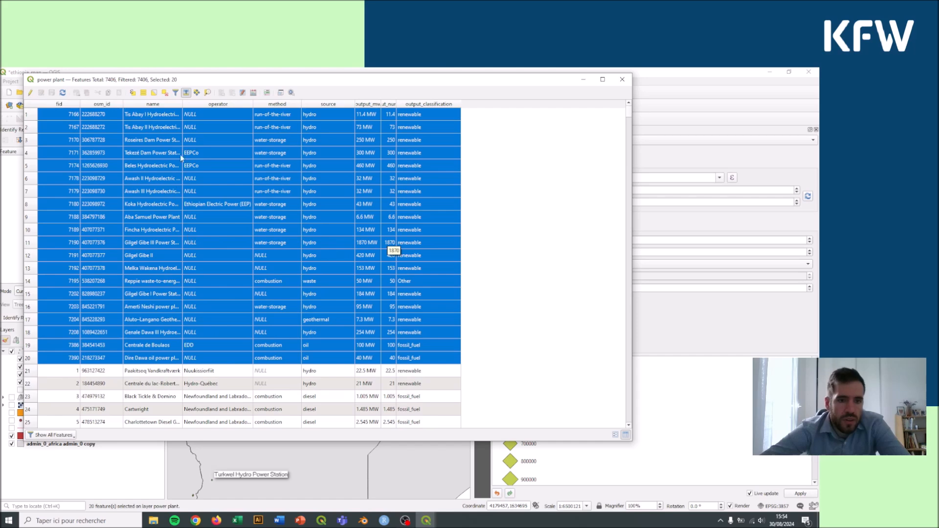
{"action": "left_click_drag", "start_coordinate": [183, 104], "coordinate": [260, 112]}
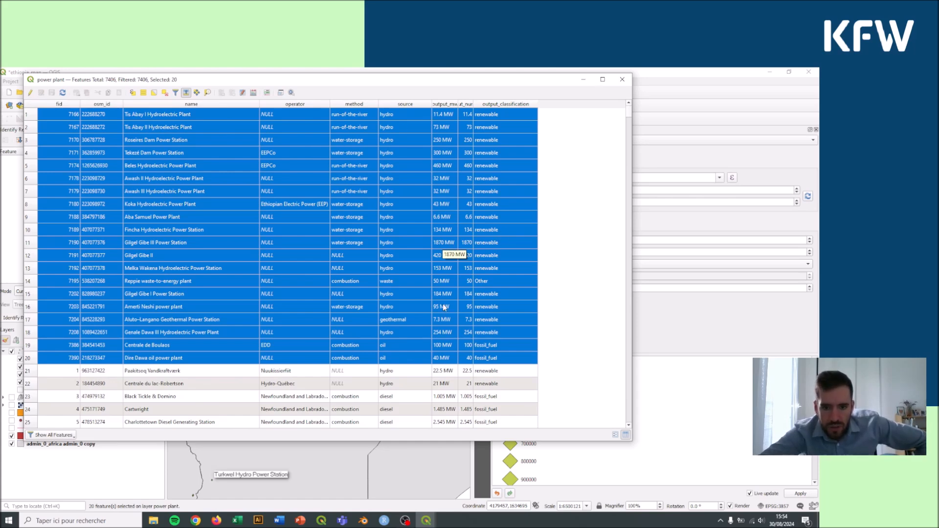
{"action": "left_click", "coordinate": [584, 79]}
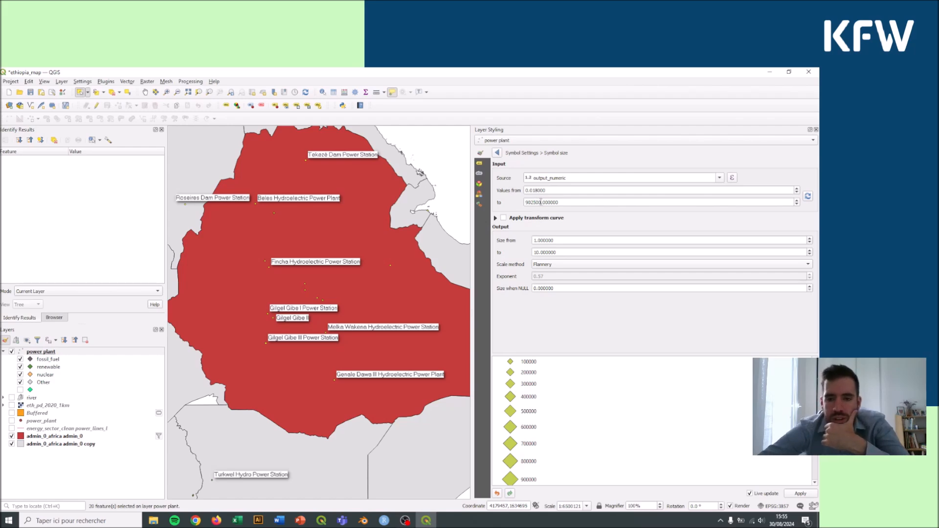
- Set the upper input value of the marker size range to 2000 and clear the feature selection on the map
{"action": "left_click_drag", "start_coordinate": [541, 202], "coordinate": [532, 205]}
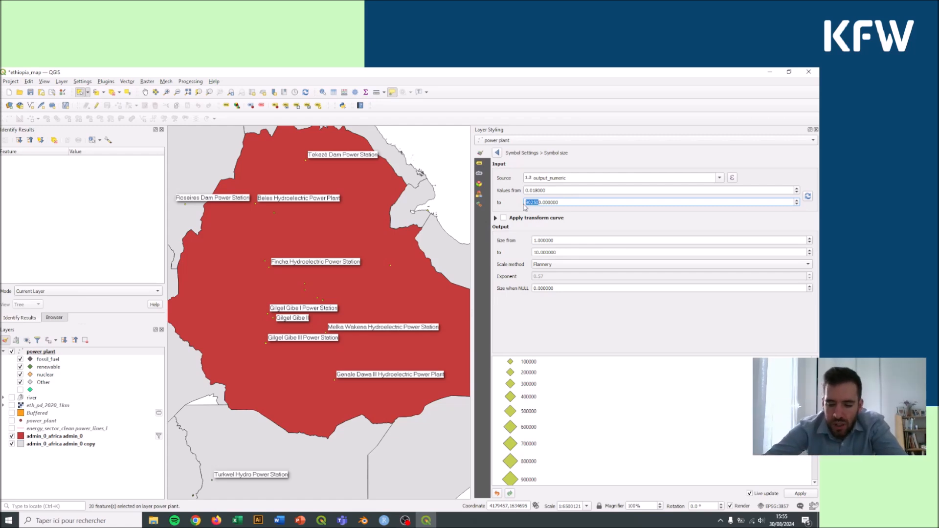
{"action": "type", "text": "5"}
{"action": "type", "text": "200"}
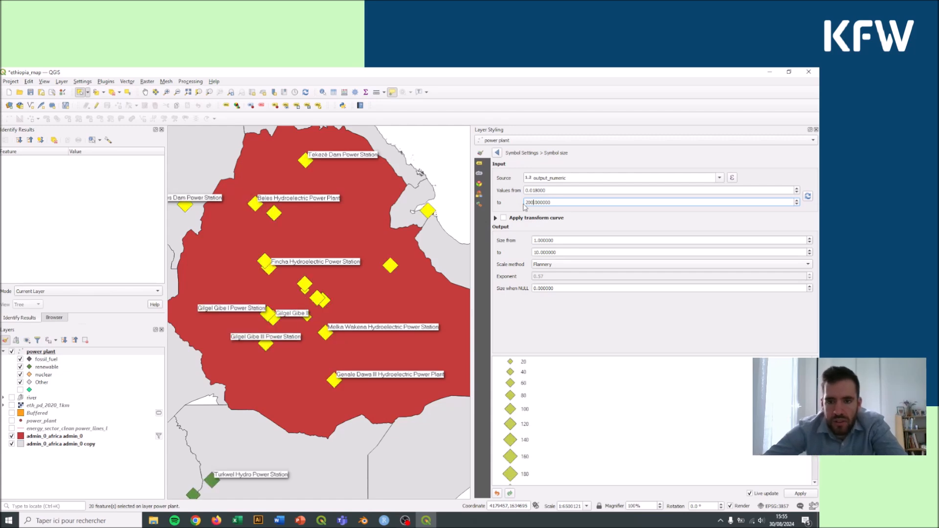
{"action": "type", "text": "0"}
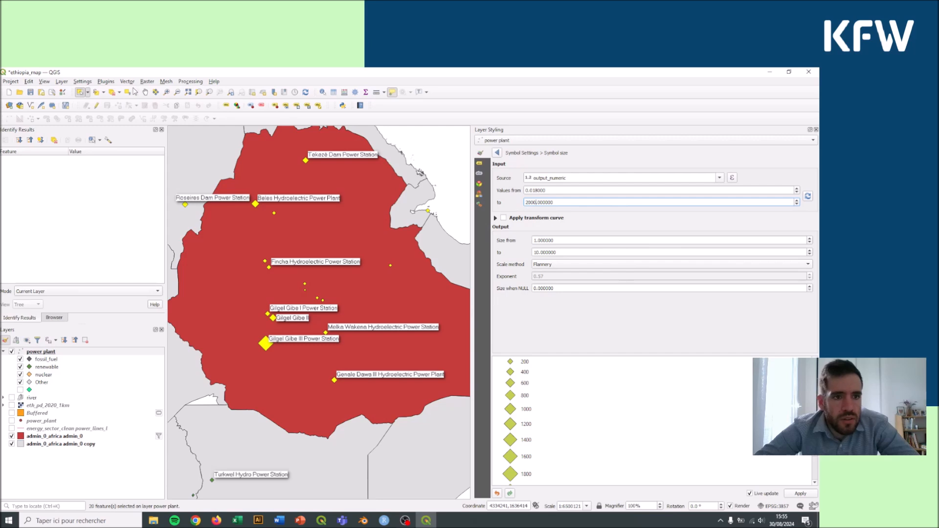
{"action": "left_click", "coordinate": [412, 146]}
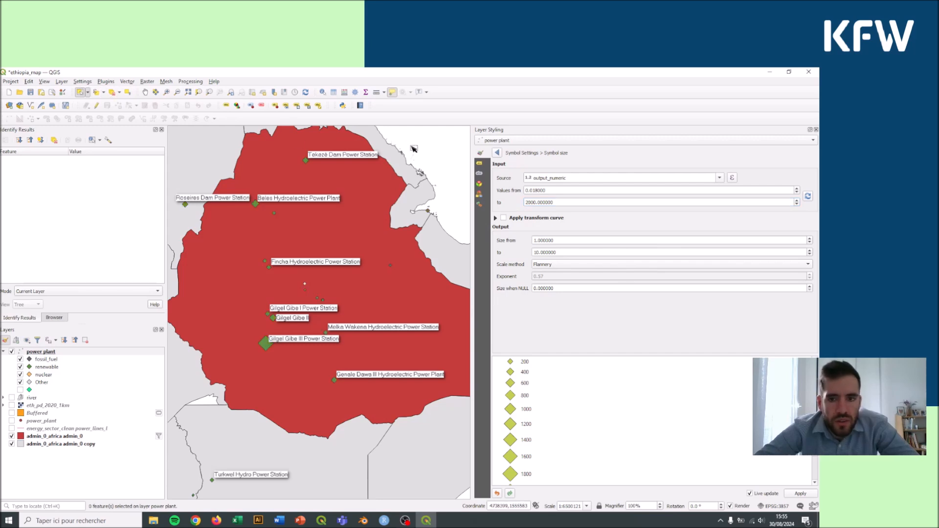
- Try the Radius scale method for the marker size and return to Flannery
{"action": "left_click", "coordinate": [596, 265]}
{"action": "left_click", "coordinate": [596, 266]}
{"action": "left_click", "coordinate": [593, 267]}
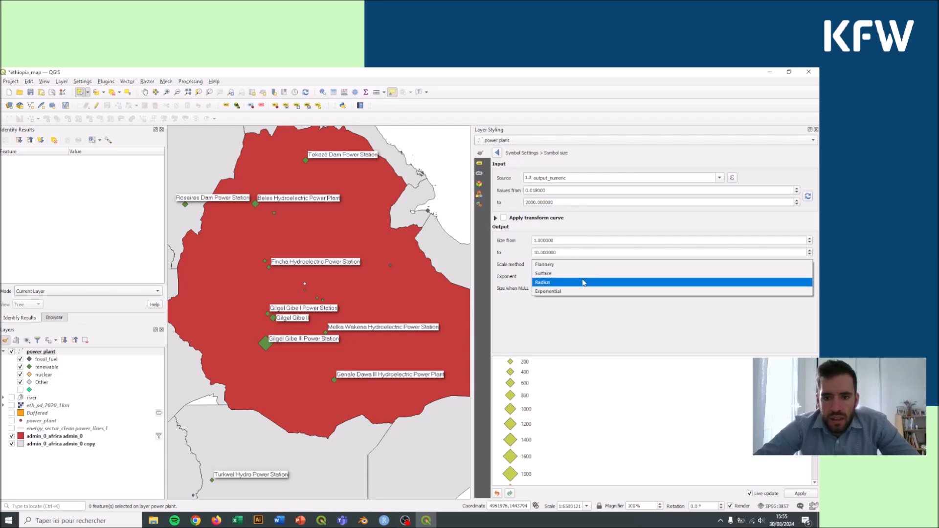
{"action": "left_click", "coordinate": [583, 283]}
{"action": "left_click", "coordinate": [566, 267]}
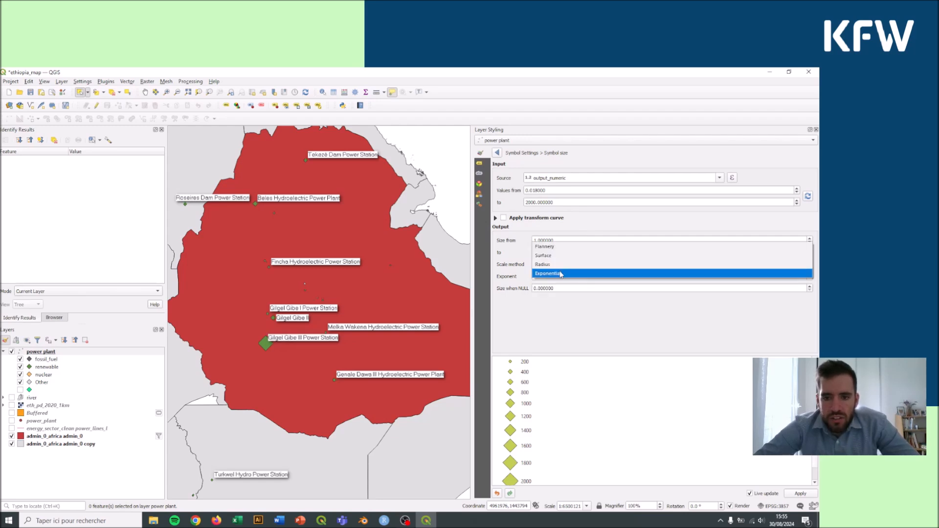
{"action": "left_click", "coordinate": [546, 247]}
- Set the maximum output size of the markers to 15, apply it, and return to the layer's categorized style settings
{"action": "left_click", "coordinate": [810, 251]}
{"action": "left_click", "coordinate": [810, 251]}
{"action": "left_click", "coordinate": [810, 251]}
{"action": "left_click", "coordinate": [810, 251]}
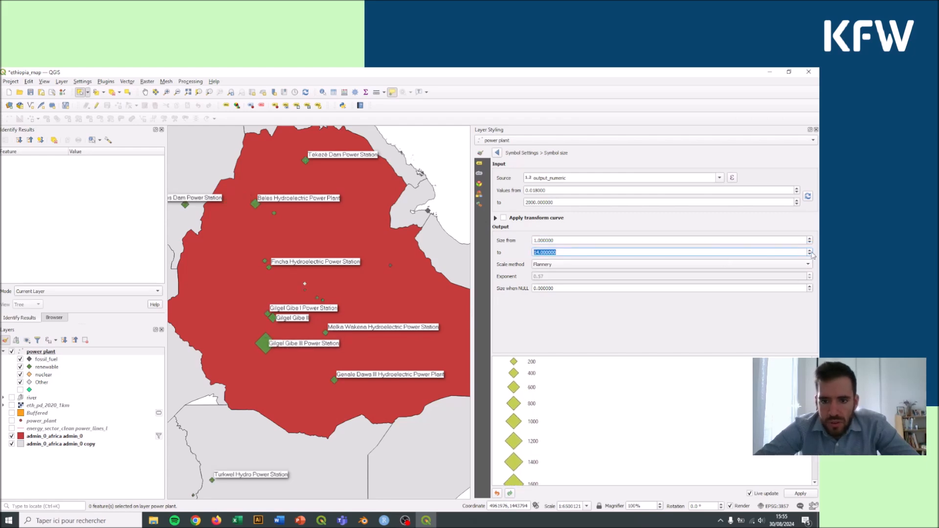
{"action": "left_click", "coordinate": [810, 251]}
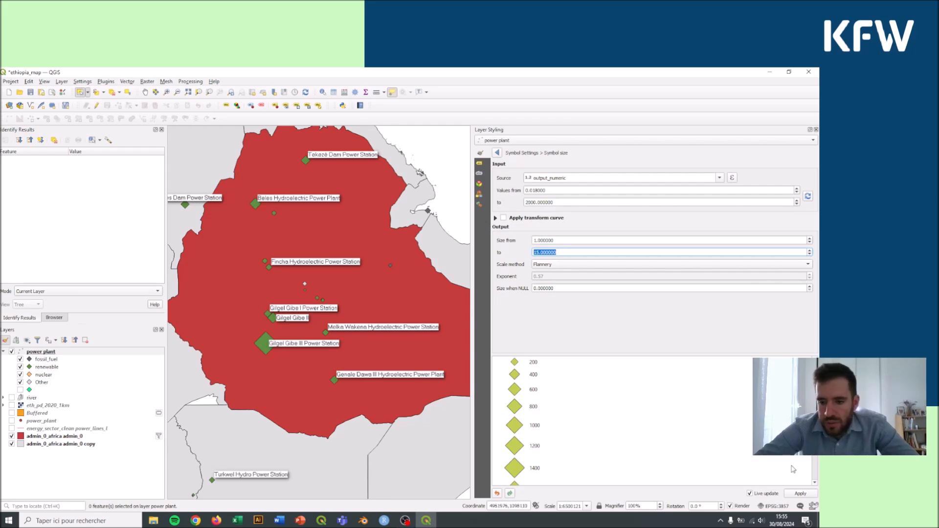
{"action": "left_click", "coordinate": [800, 494]}
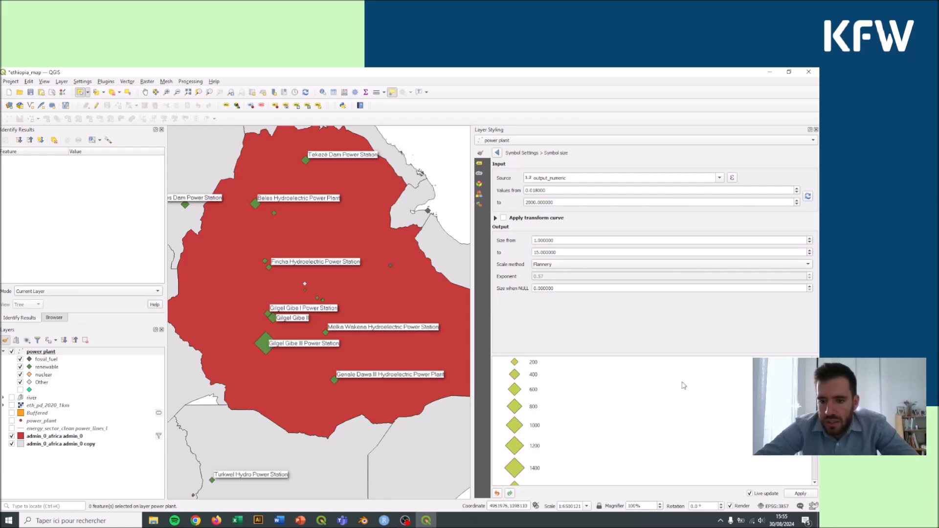
{"action": "left_click", "coordinate": [497, 154]}
{"action": "left_click", "coordinate": [497, 154]}
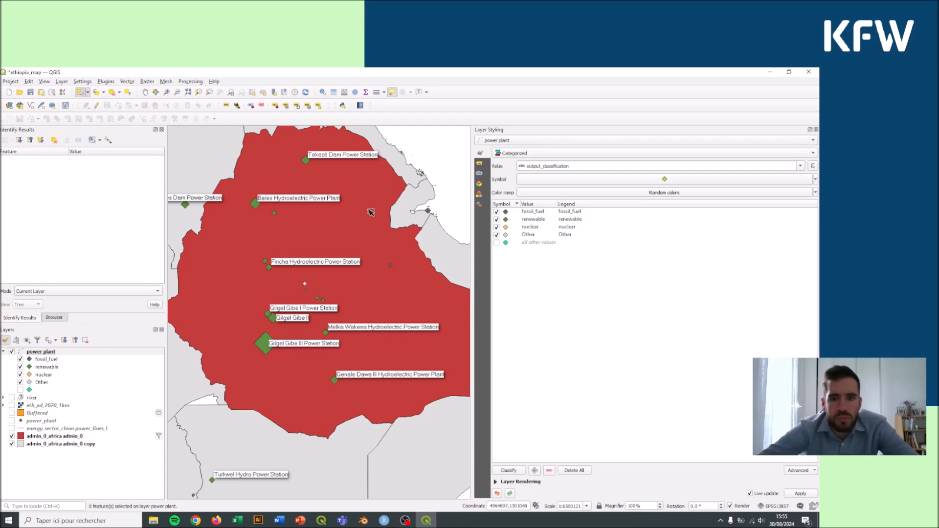
- Examine the scaled power plant markers and their labels across Ethiopia at different map scales
{"action": "scroll", "coordinate": [364, 252], "scroll_direction": "up", "scroll_amount": 1}
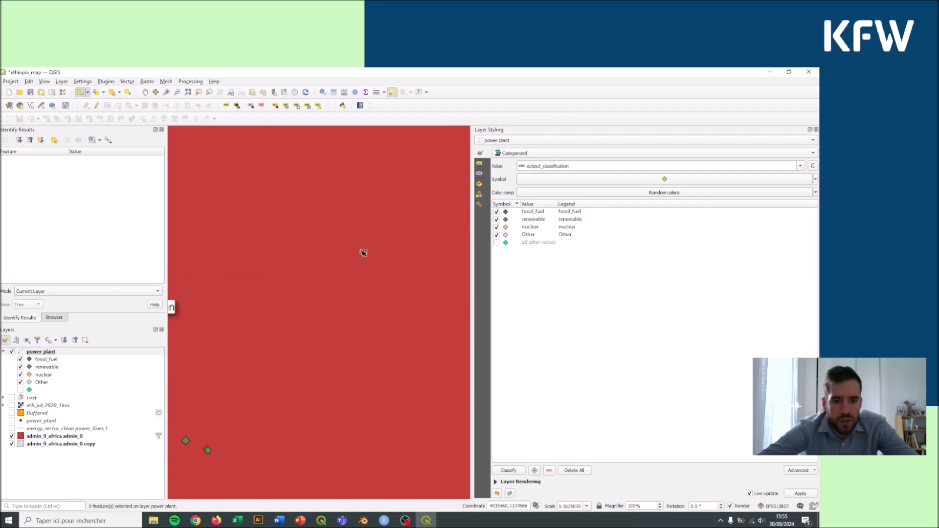
{"action": "scroll", "coordinate": [264, 386], "scroll_direction": "down", "scroll_amount": 1}
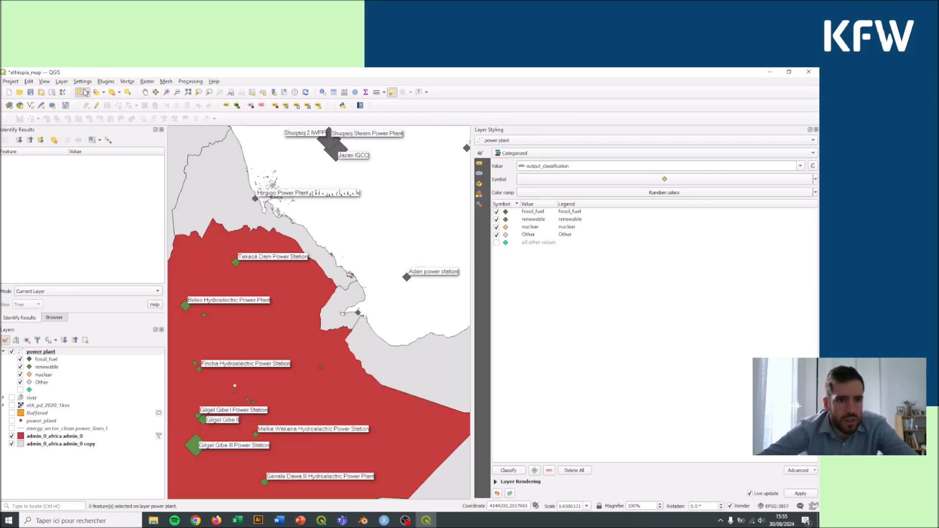
{"action": "left_click", "coordinate": [145, 92]}
{"action": "left_click_drag", "start_coordinate": [306, 336], "coordinate": [352, 269]}
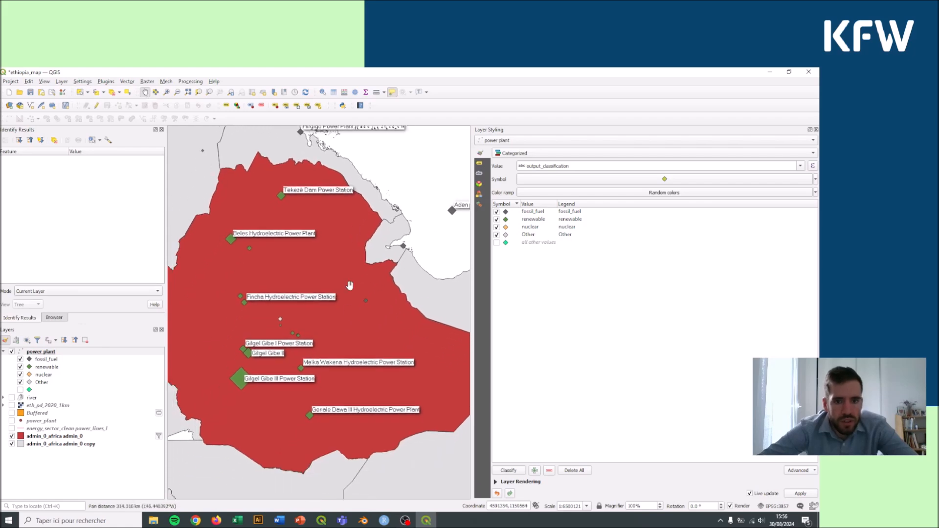
{"action": "left_click_drag", "start_coordinate": [286, 355], "coordinate": [297, 317]}
{"action": "scroll", "coordinate": [297, 317], "scroll_direction": "up", "scroll_amount": 1}
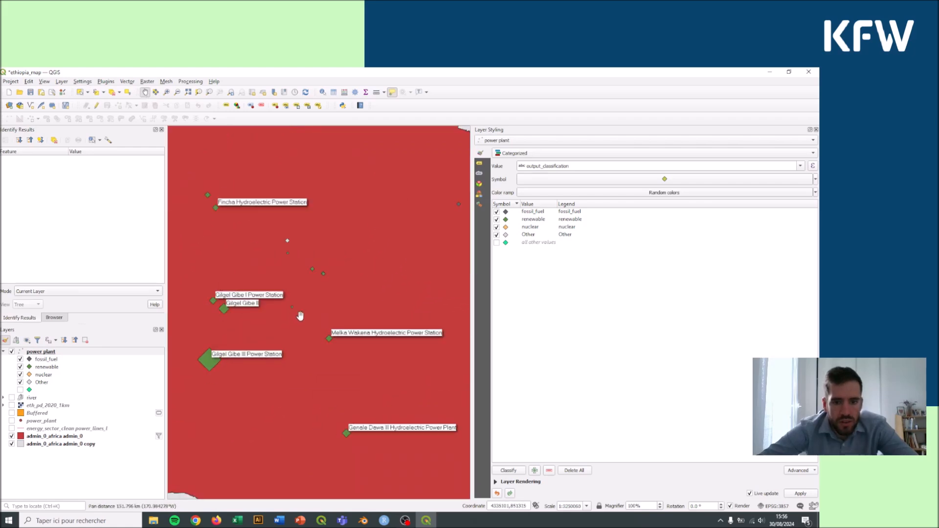
{"action": "scroll", "coordinate": [339, 279], "scroll_direction": "down", "scroll_amount": 1}
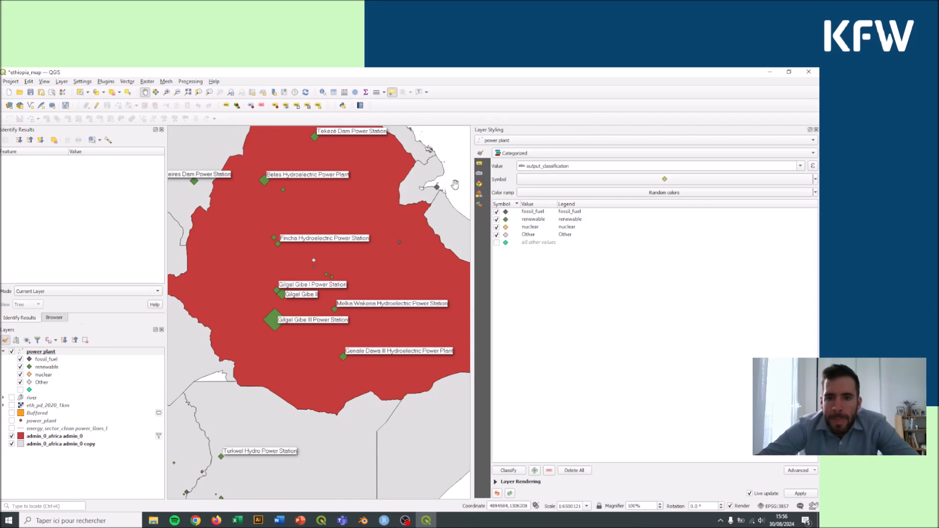
{"action": "left_click_drag", "start_coordinate": [332, 290], "coordinate": [331, 277]}
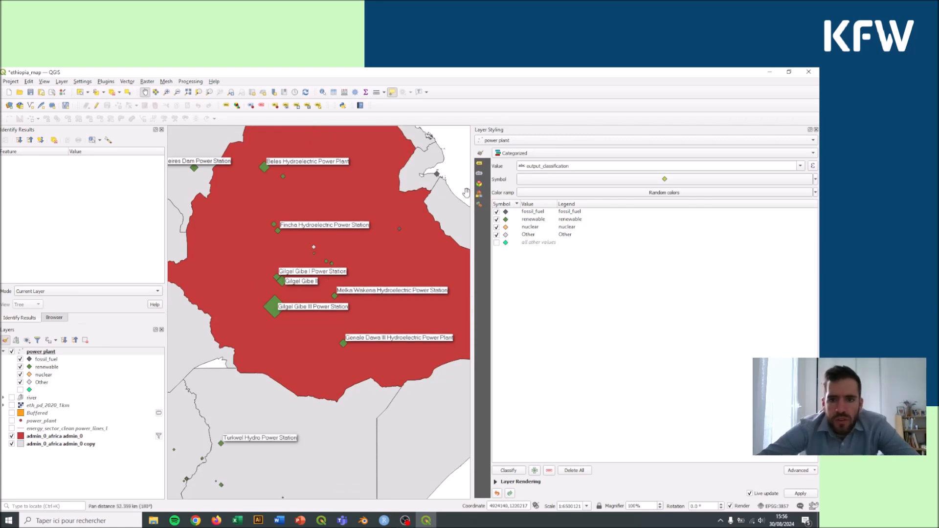
- Open the main power plant labeling rule for editing and bring up the expression dialog for its label value
{"action": "left_click", "coordinate": [480, 163]}
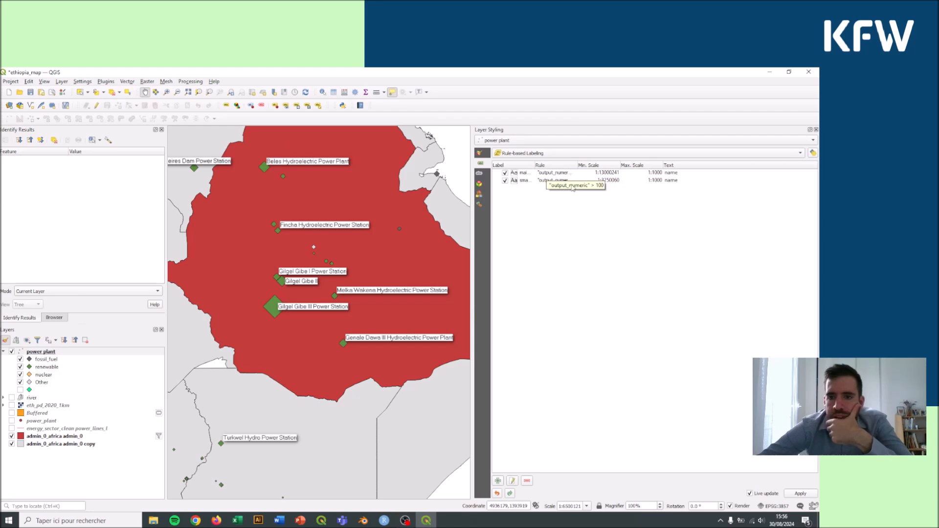
{"action": "left_click", "coordinate": [539, 176]}
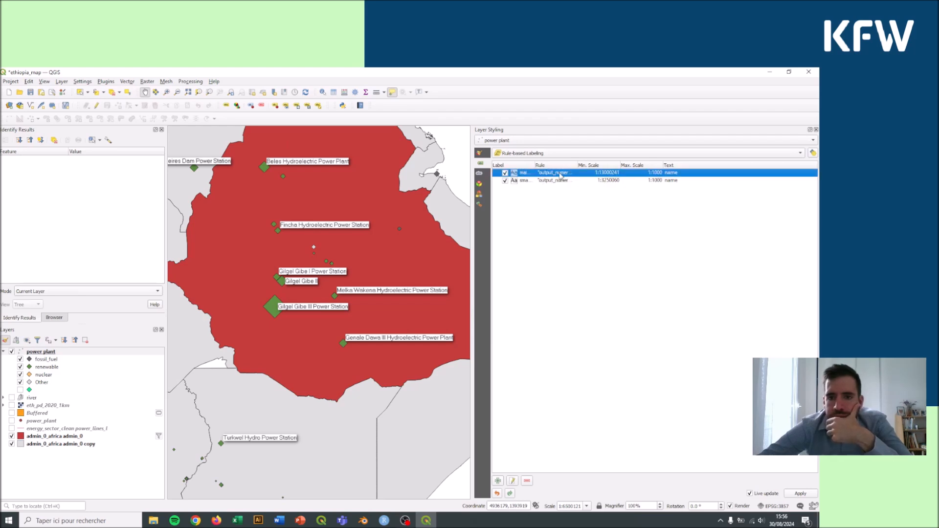
{"action": "double_click", "coordinate": [561, 174]}
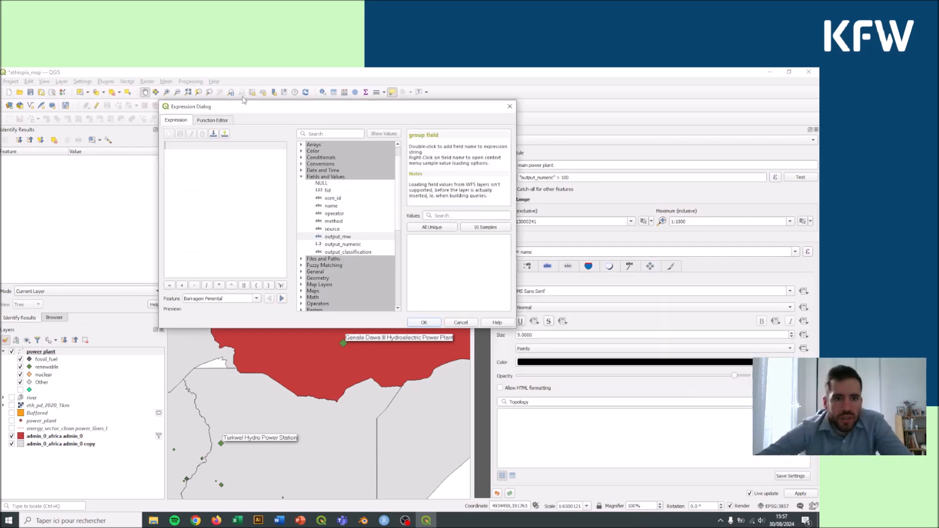
{"action": "left_click_drag", "start_coordinate": [245, 107], "coordinate": [213, 113]}
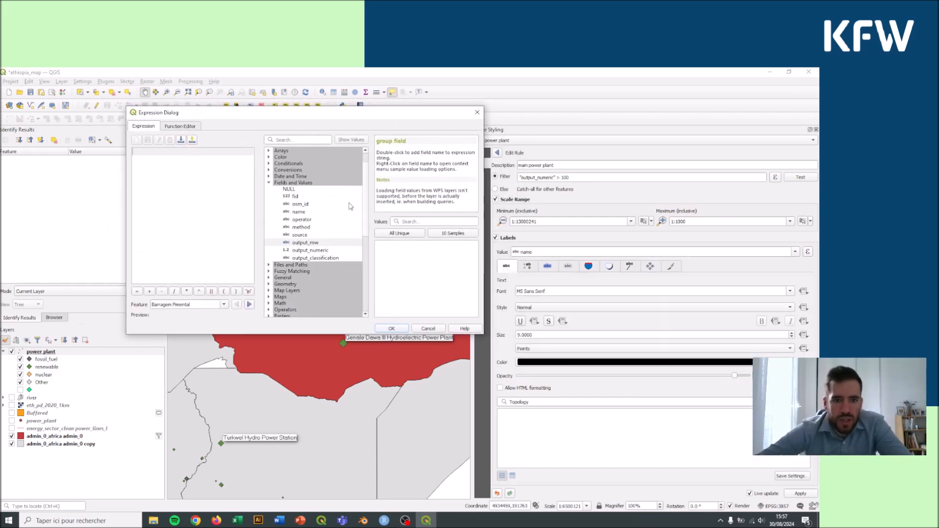
{"action": "left_click", "coordinate": [235, 192]}
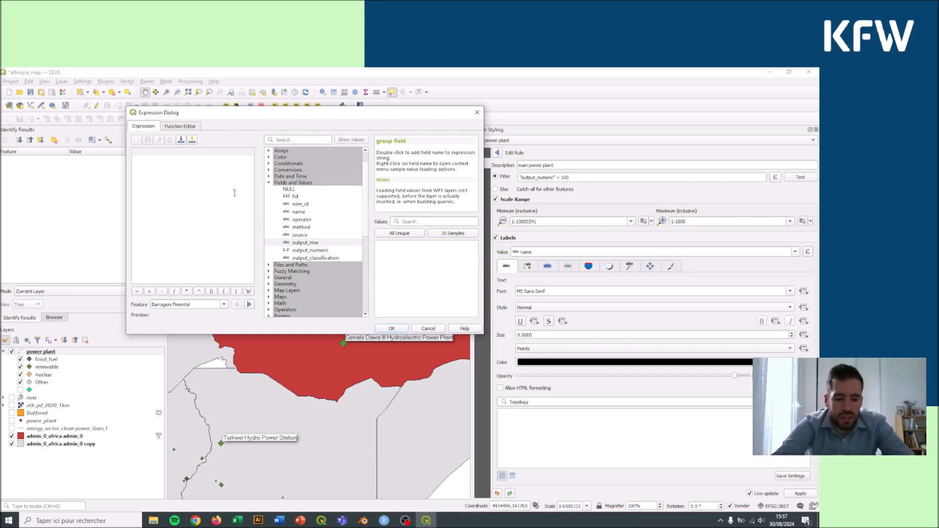
- Begin the main power plant label expression with the concat function
{"action": "type", "text": "conta"}
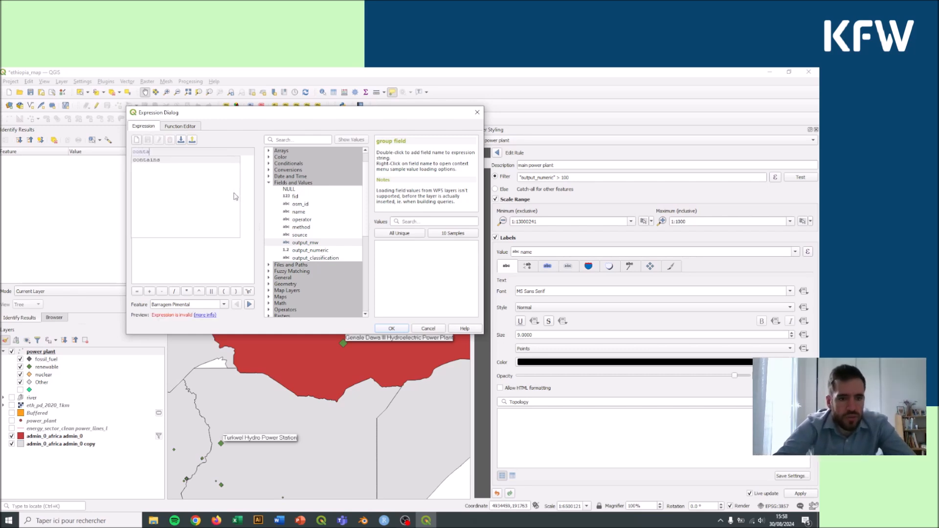
{"action": "type", "text": "c"}
{"action": "key", "text": "BackSpace"}
{"action": "key", "text": "BackSpace"}
{"action": "key", "text": "BackSpace"}
{"action": "type", "text": "con"}
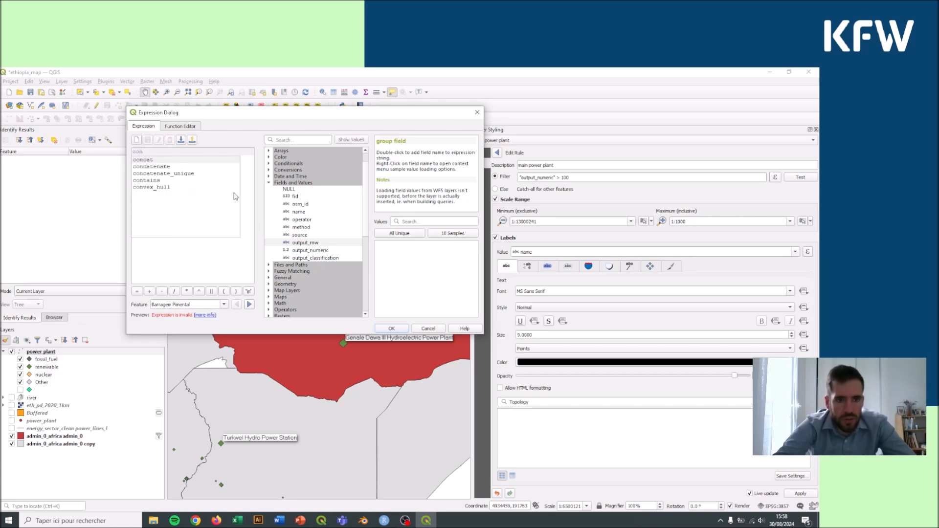
{"action": "double_click", "coordinate": [152, 160]}
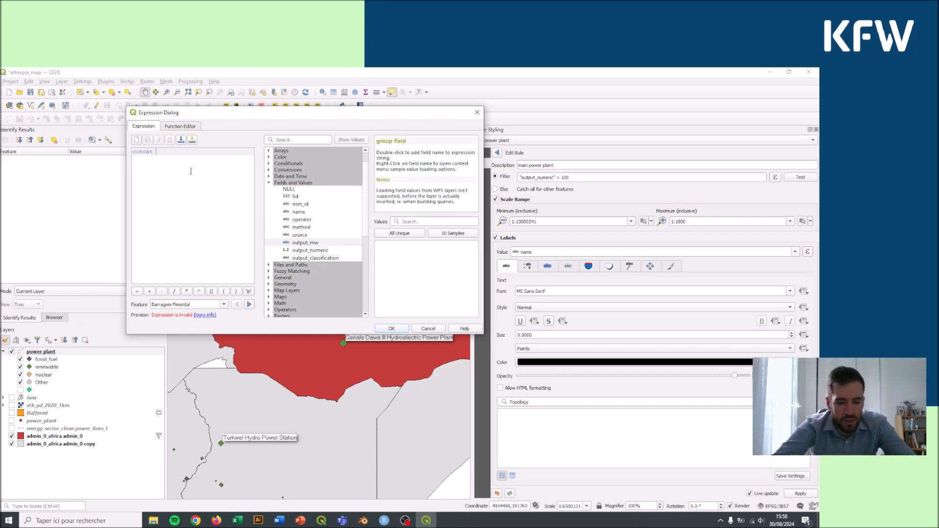
- Complete the concat expression with "name", a '\n' line break and "output_mw", and accept it as the label value
{"action": "double_click", "coordinate": [299, 212]}
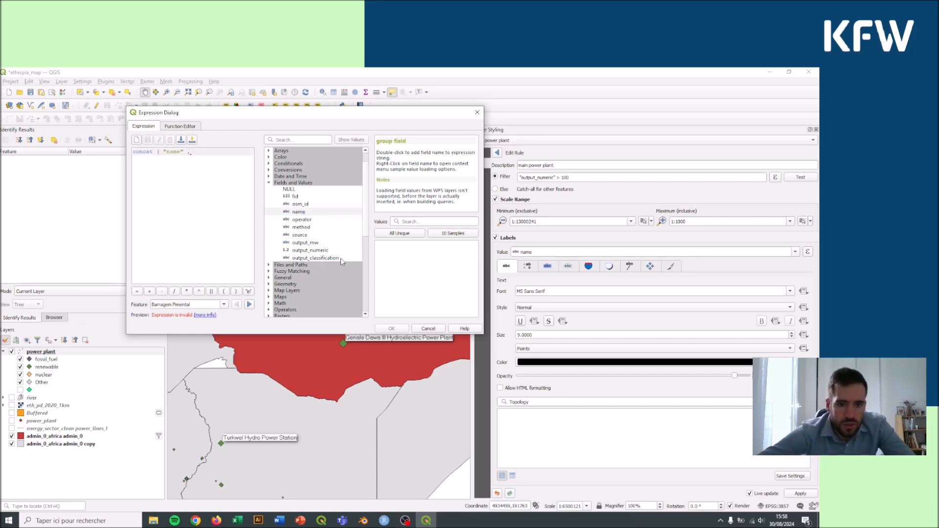
{"action": "left_click", "coordinate": [248, 292]}
{"action": "left_click", "coordinate": [248, 292]}
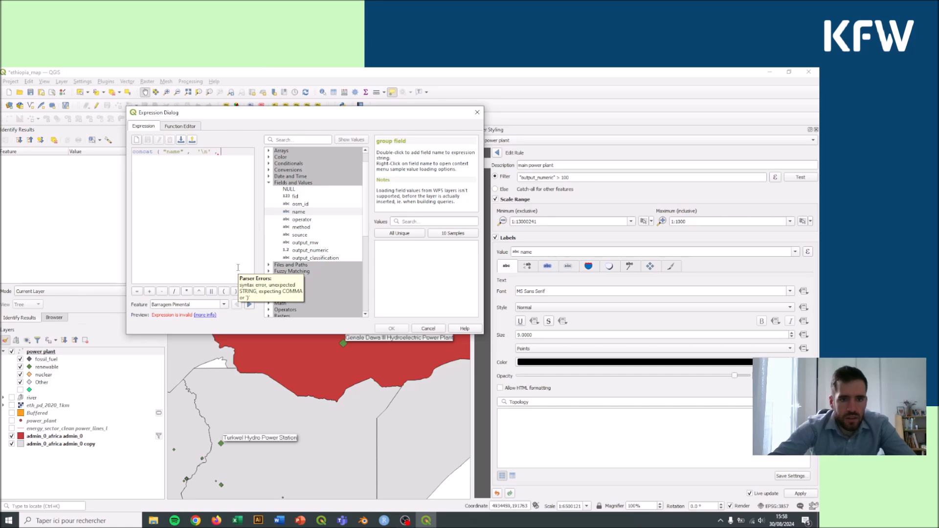
{"action": "double_click", "coordinate": [305, 243]}
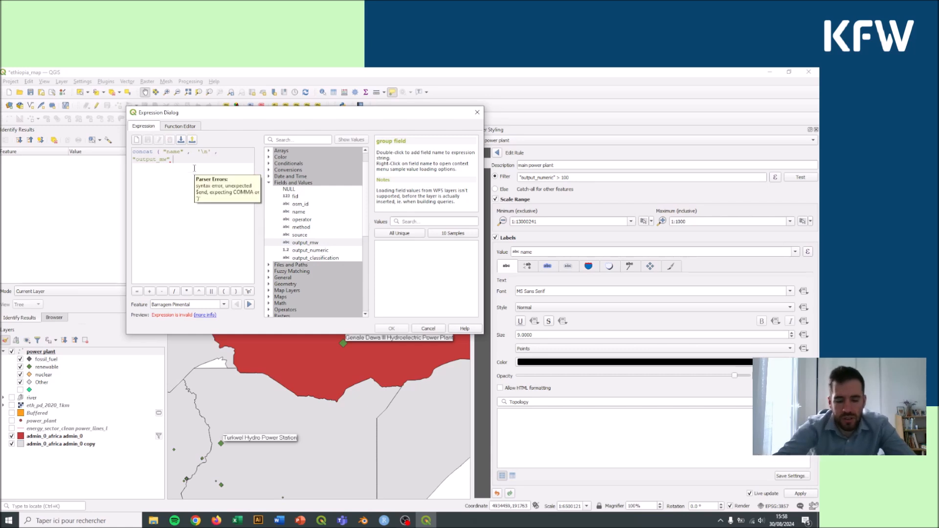
{"action": "type", "text": ")"}
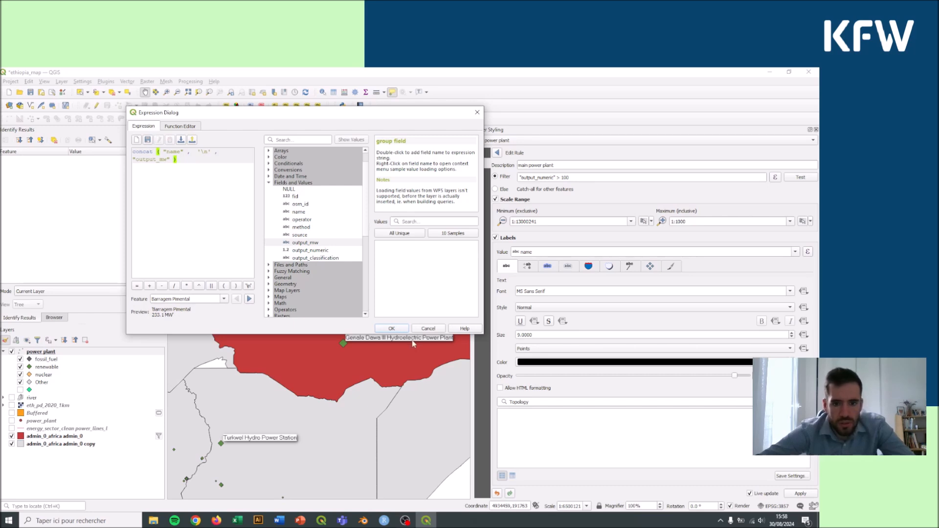
{"action": "left_click", "coordinate": [392, 328]}
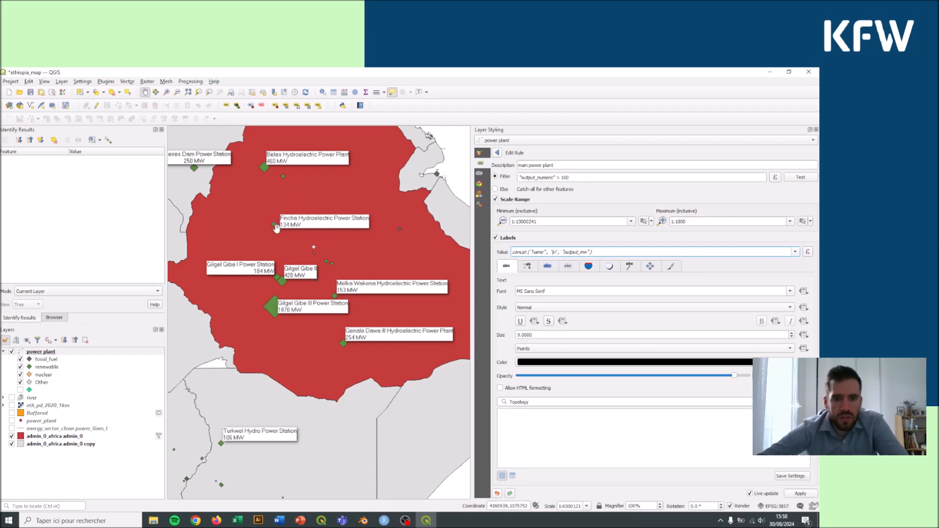
- Leave the main power plant labeling rule and return to the layer's categorized style settings
{"action": "left_click_drag", "start_coordinate": [273, 176], "coordinate": [289, 198]}
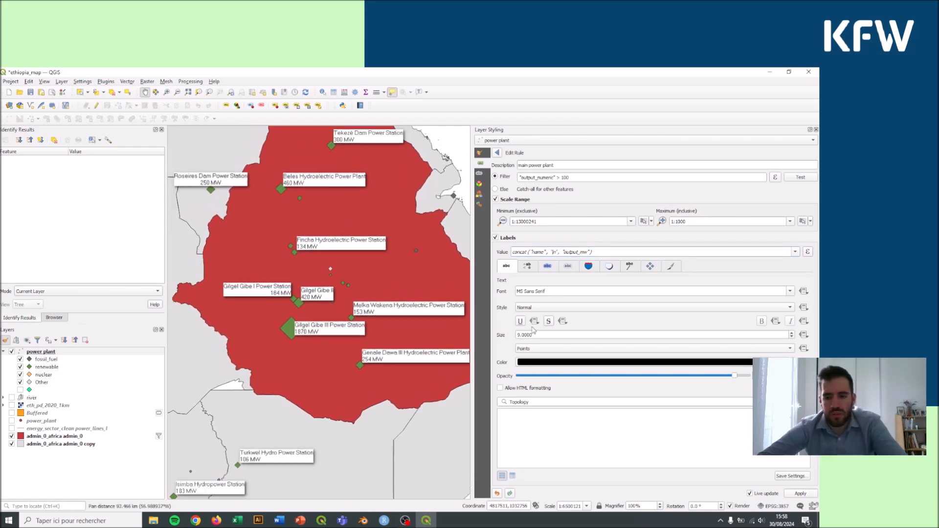
{"action": "left_click", "coordinate": [497, 153]}
{"action": "left_click", "coordinate": [480, 153]}
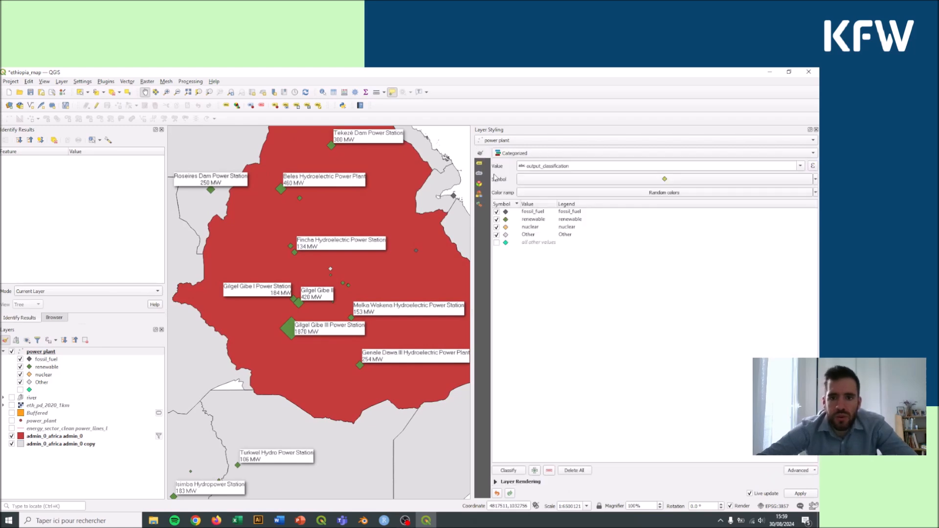
- Hide and collapse the power plant layer, and show energy_sector_clean power_lines_l directly beneath it in the layer order
{"action": "left_click", "coordinate": [11, 352]}
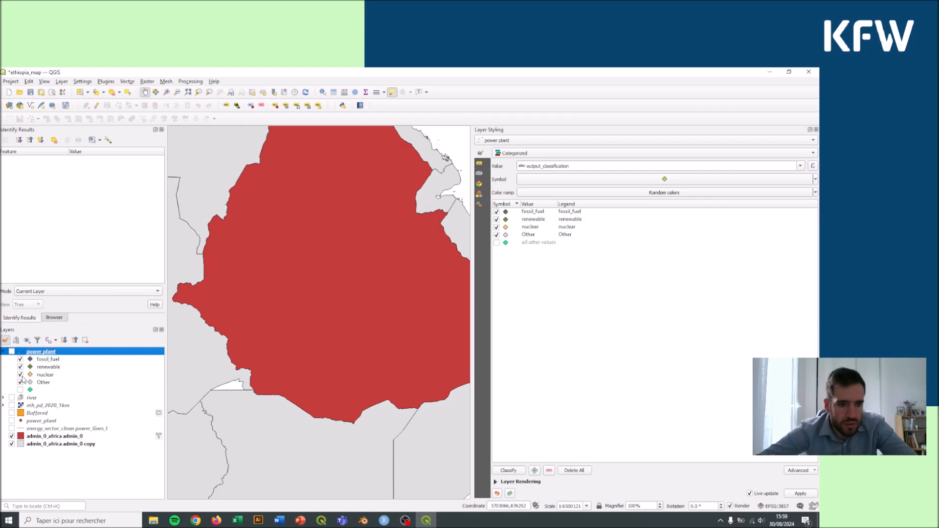
{"action": "left_click", "coordinate": [4, 352]}
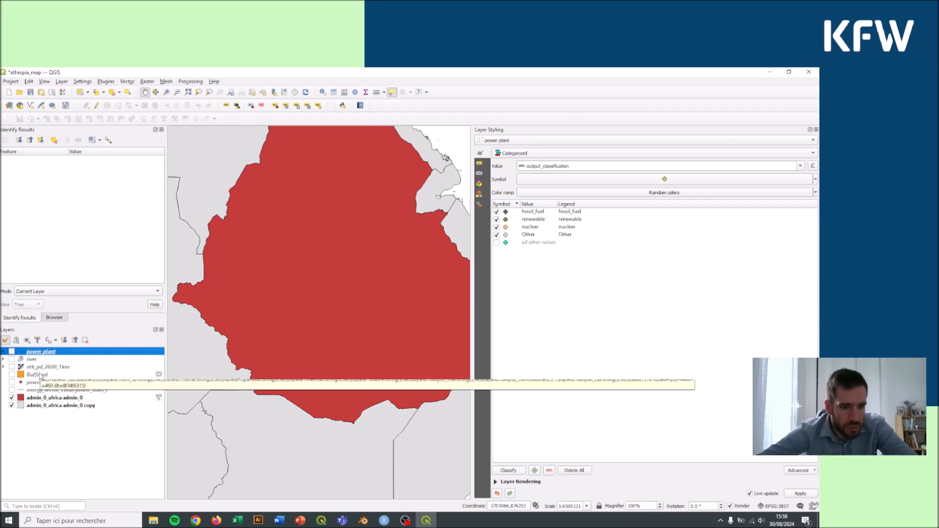
{"action": "left_click_drag", "start_coordinate": [36, 390], "coordinate": [49, 357]}
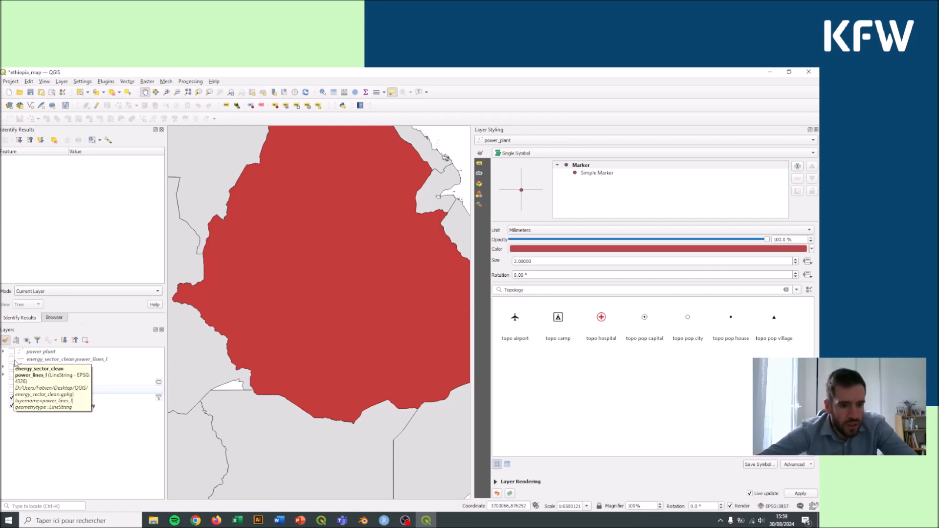
{"action": "left_click", "coordinate": [12, 361]}
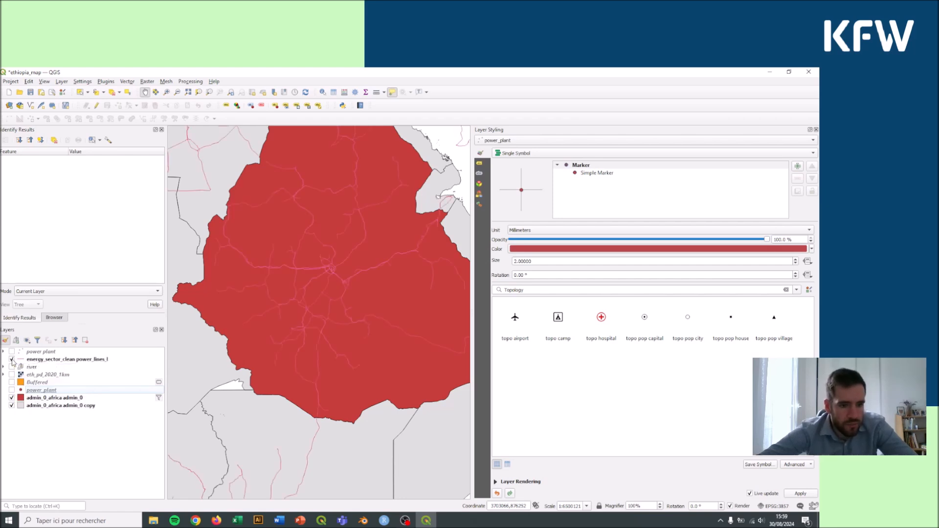
- Rename the energy_sector_clean power_lines_l layer as "power line"
{"action": "right_click", "coordinate": [51, 360]}
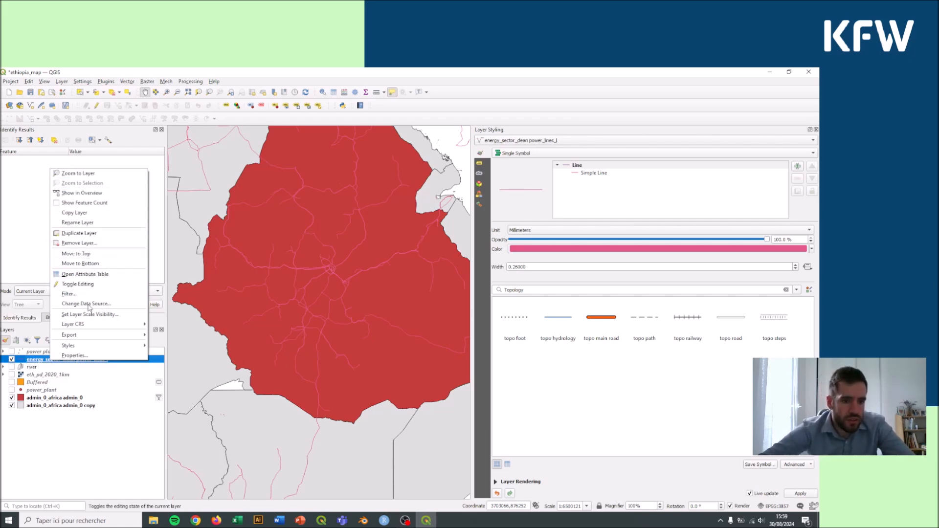
{"action": "left_click", "coordinate": [77, 222]}
{"action": "left_click", "coordinate": [72, 359]}
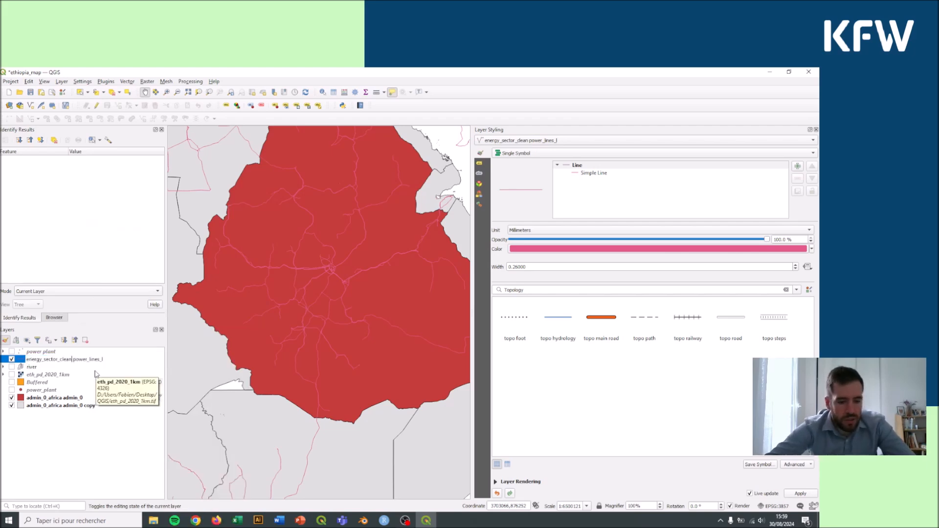
{"action": "key", "text": "ctrl+a"}
{"action": "type", "text": "pow"}
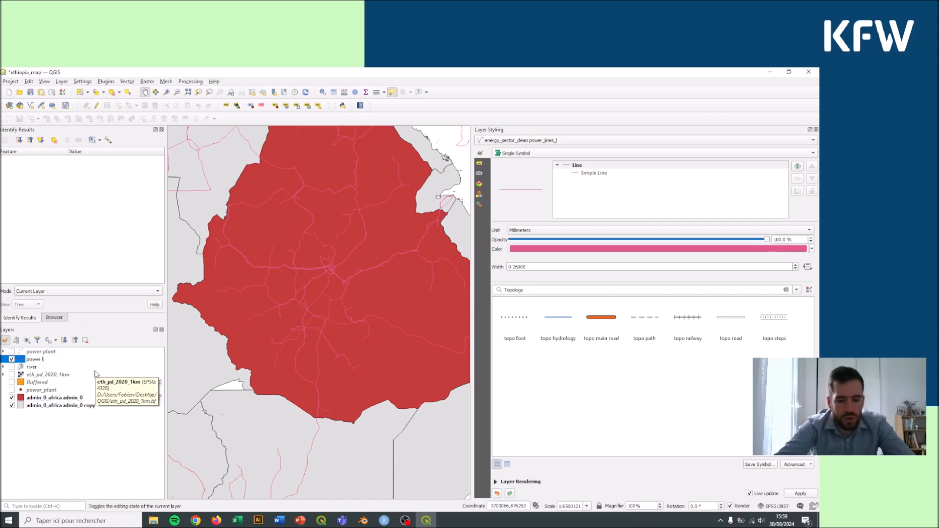
{"action": "type", "text": "er lines"}
{"action": "key", "text": "BackSpace"}
{"action": "key", "text": "Return"}
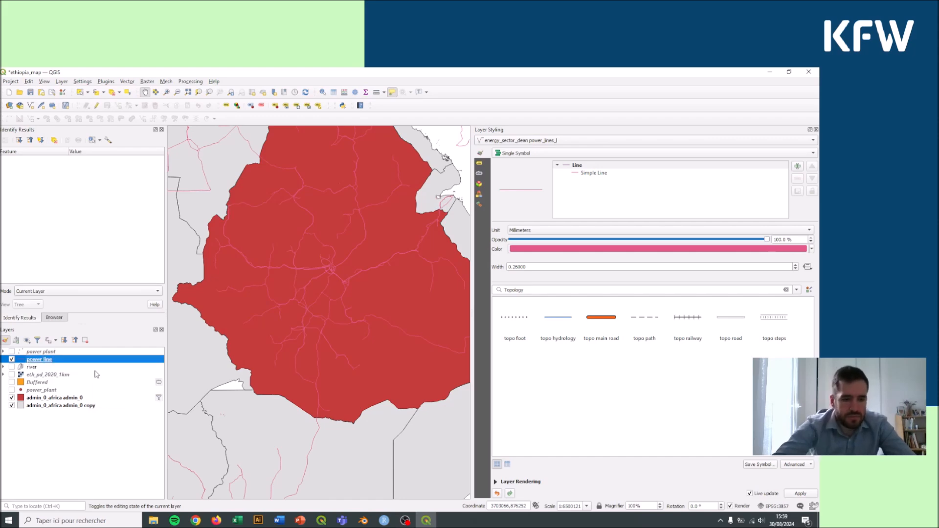
- Examine the voltage and category fields in the power line layer's attribute table, and close the table
{"action": "left_click_drag", "start_coordinate": [280, 274], "coordinate": [272, 293]}
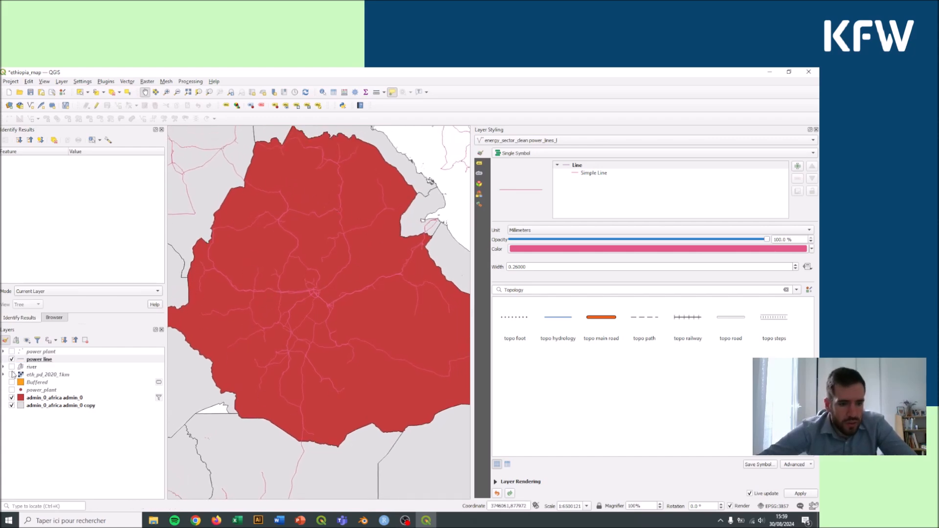
{"action": "left_click", "coordinate": [31, 362]}
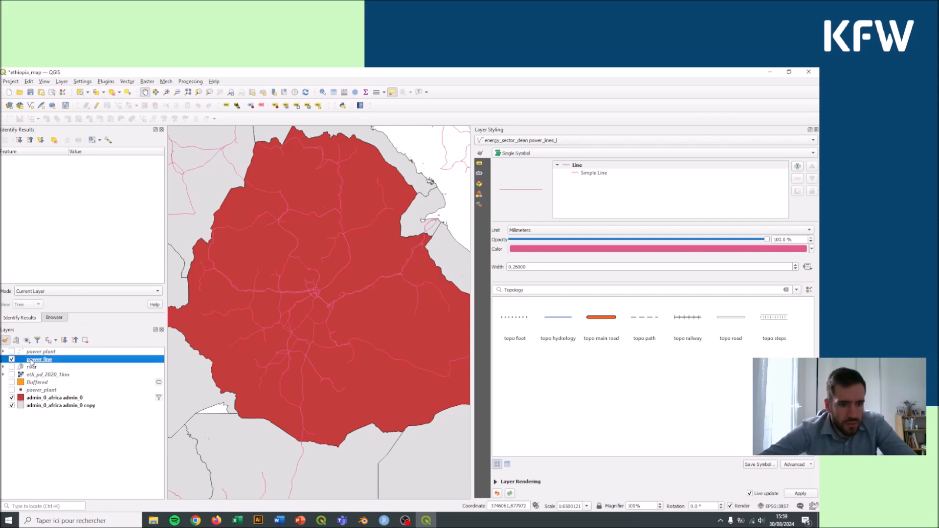
{"action": "left_click", "coordinate": [527, 155]}
{"action": "left_click", "coordinate": [44, 362]}
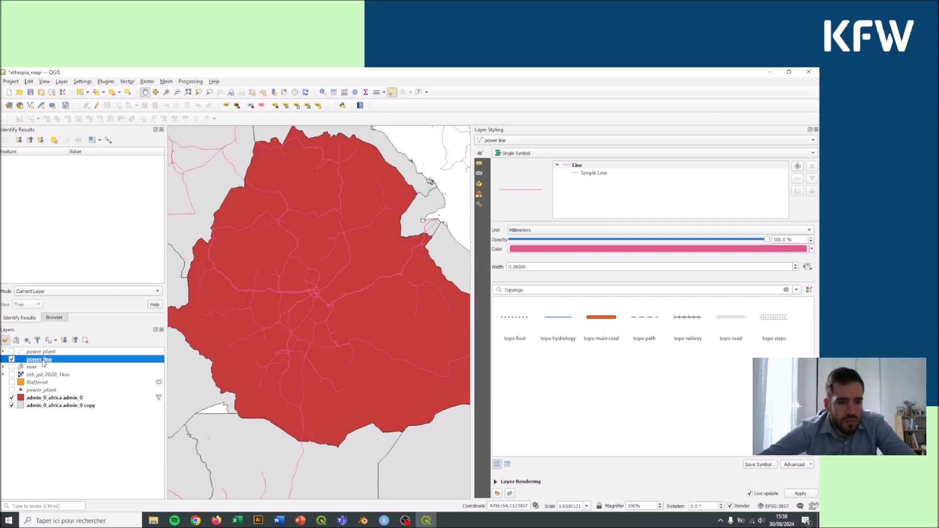
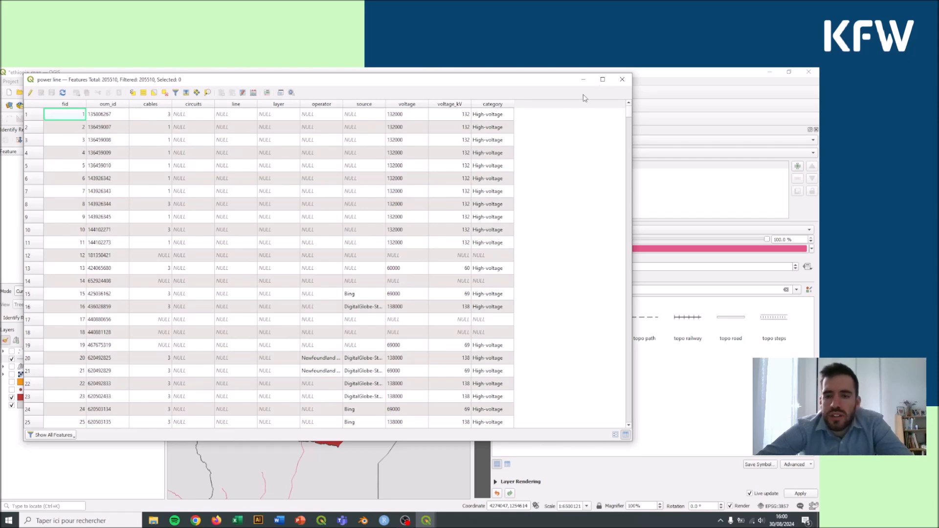
{"action": "left_click", "coordinate": [622, 80]}
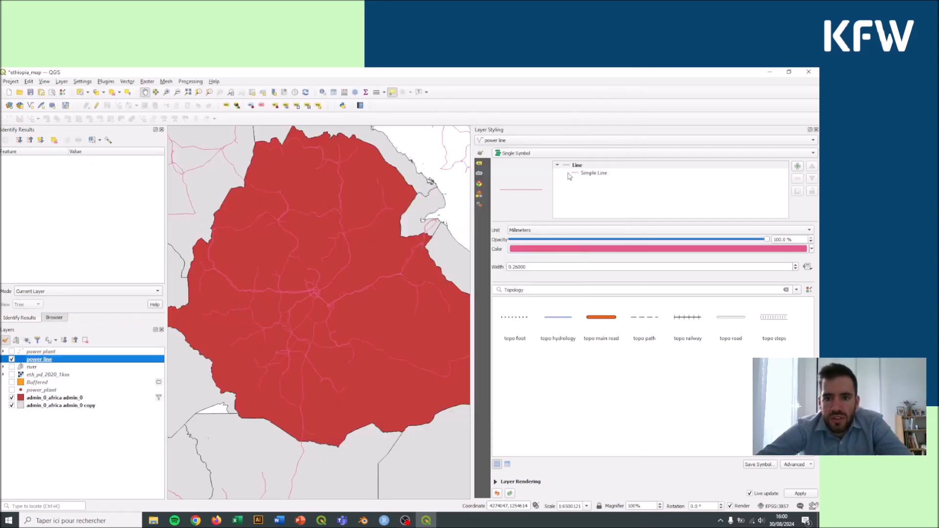
- Classify the power line layer with Categorized symbols on the category field, and turn off the all other values class
{"action": "left_click", "coordinate": [527, 154]}
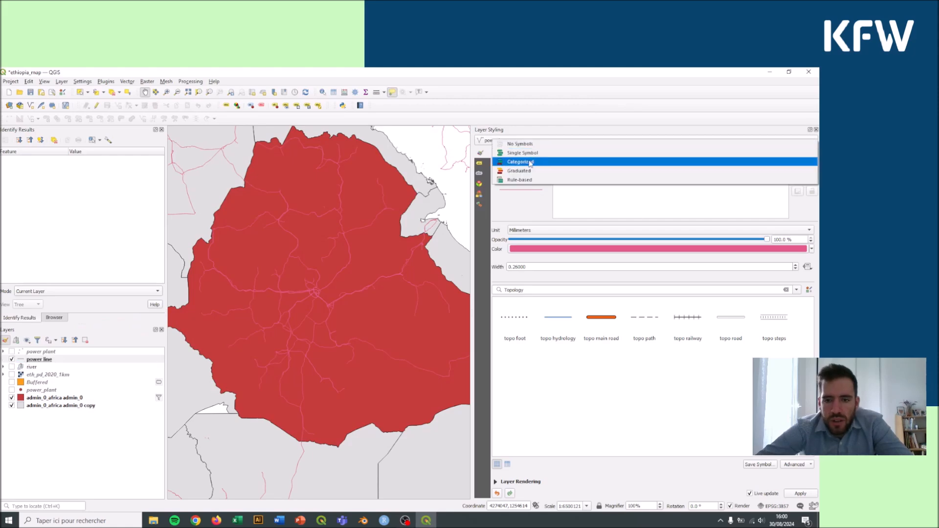
{"action": "left_click", "coordinate": [530, 163]}
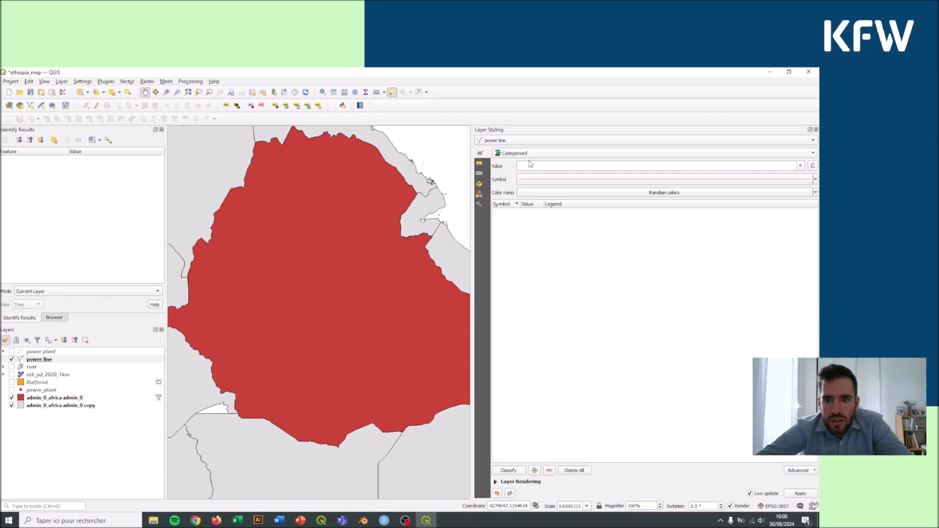
{"action": "left_click", "coordinate": [800, 166]}
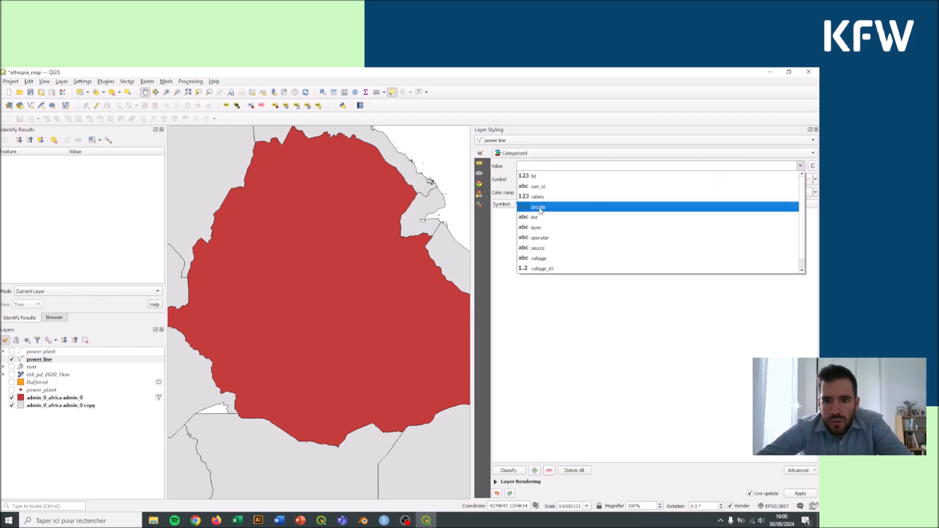
{"action": "scroll", "coordinate": [546, 238], "scroll_direction": "down", "scroll_amount": 3}
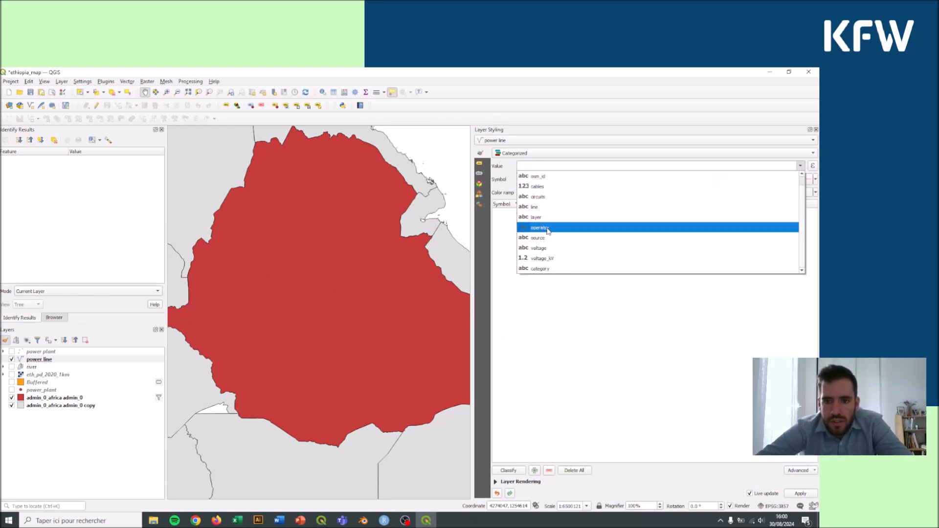
{"action": "left_click", "coordinate": [549, 268]}
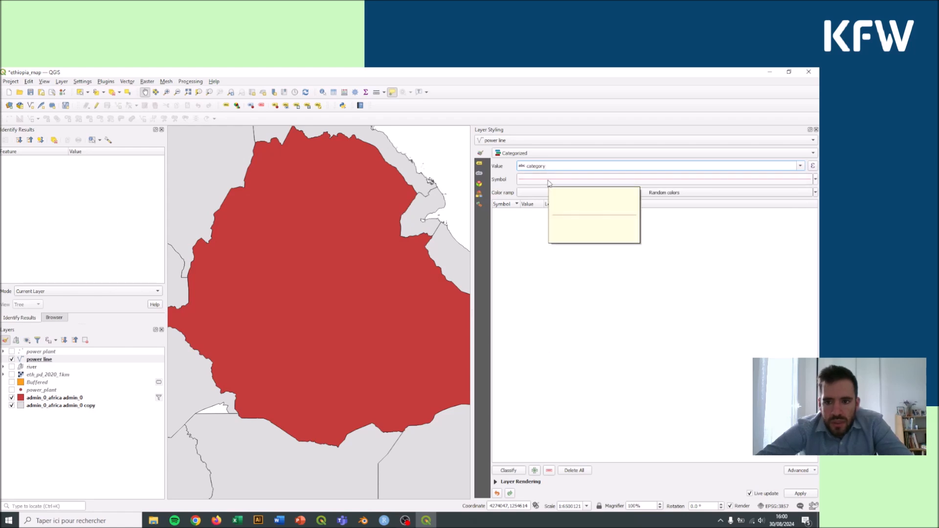
{"action": "left_click", "coordinate": [509, 471]}
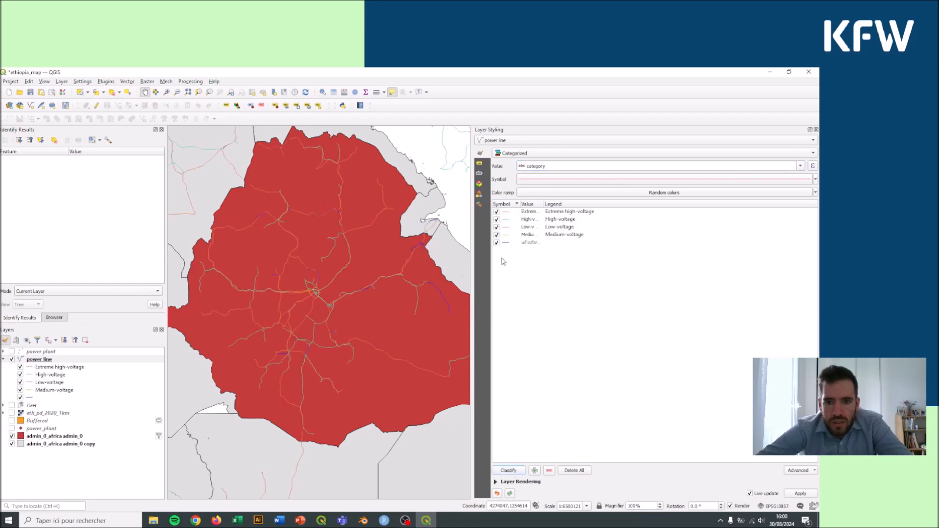
{"action": "left_click", "coordinate": [496, 242]}
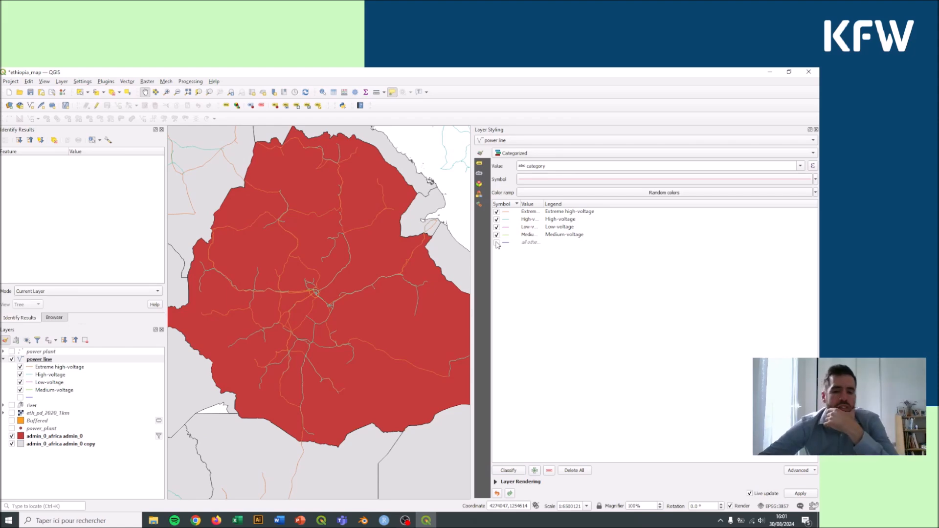
- Try to recolour all four voltage classes of the power line layer yellow at once
{"action": "left_click", "coordinate": [507, 237]}
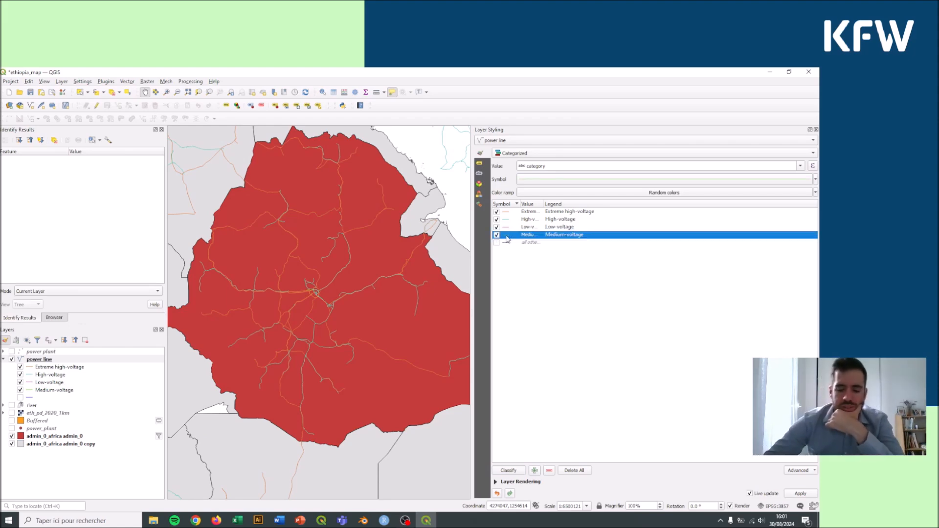
{"action": "key", "text": "shift+Up"}
{"action": "key", "text": "shift+Up"}
{"action": "key", "text": "shift+Up"}
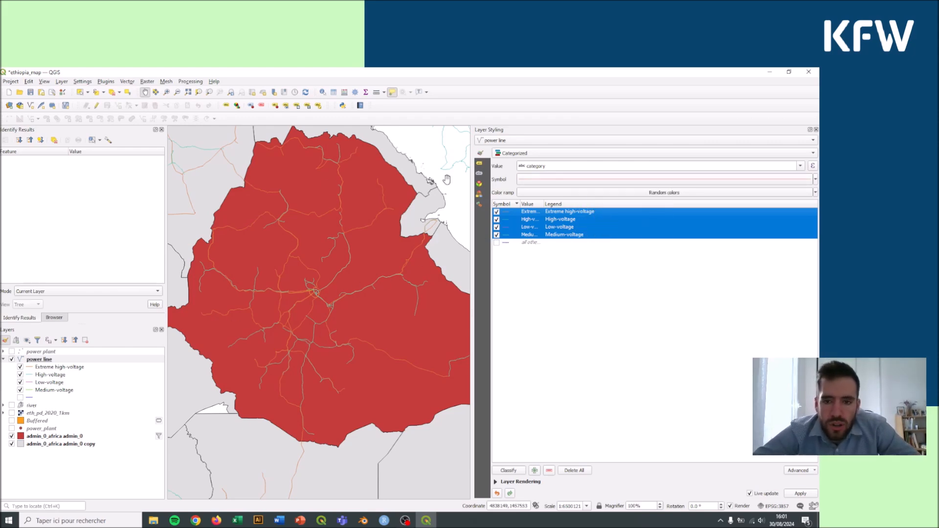
{"action": "left_click", "coordinate": [526, 180]}
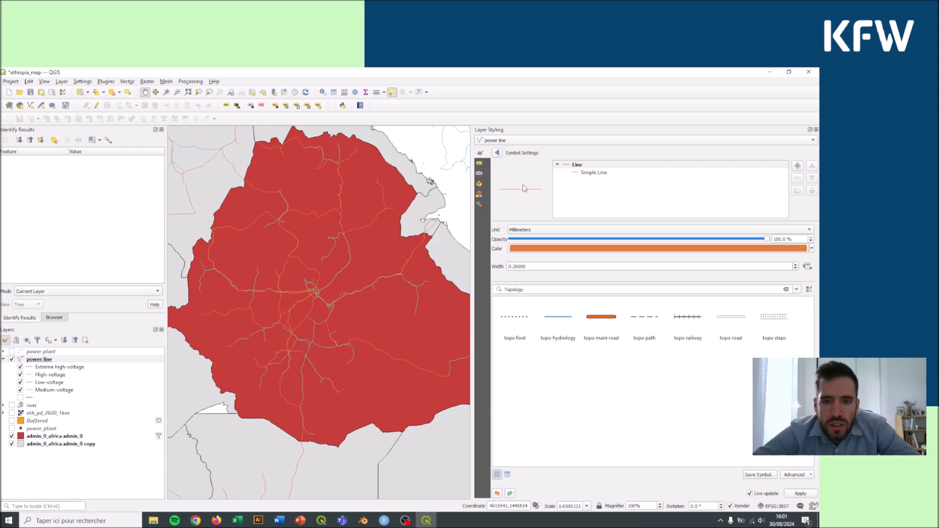
{"action": "left_click", "coordinate": [811, 249]}
{"action": "left_click", "coordinate": [579, 272]}
{"action": "left_click_drag", "start_coordinate": [578, 272], "coordinate": [566, 277]}
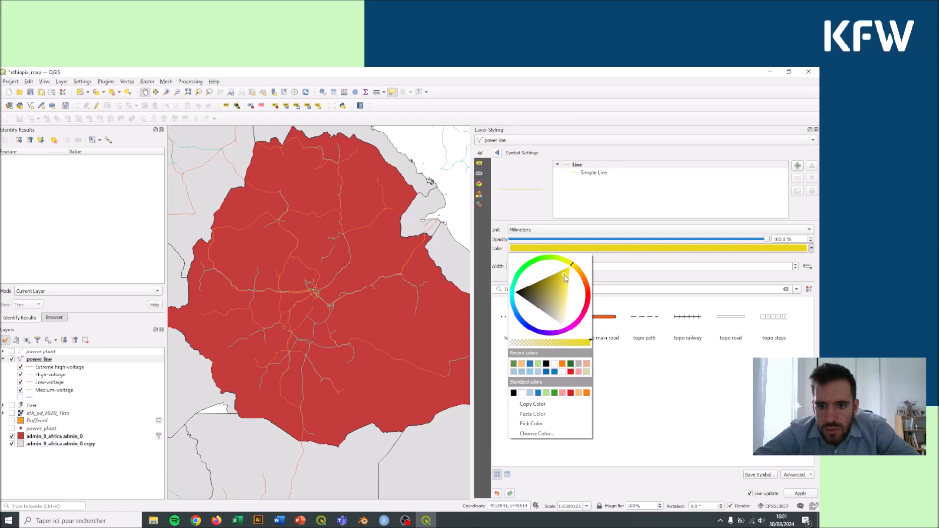
{"action": "left_click", "coordinate": [717, 442]}
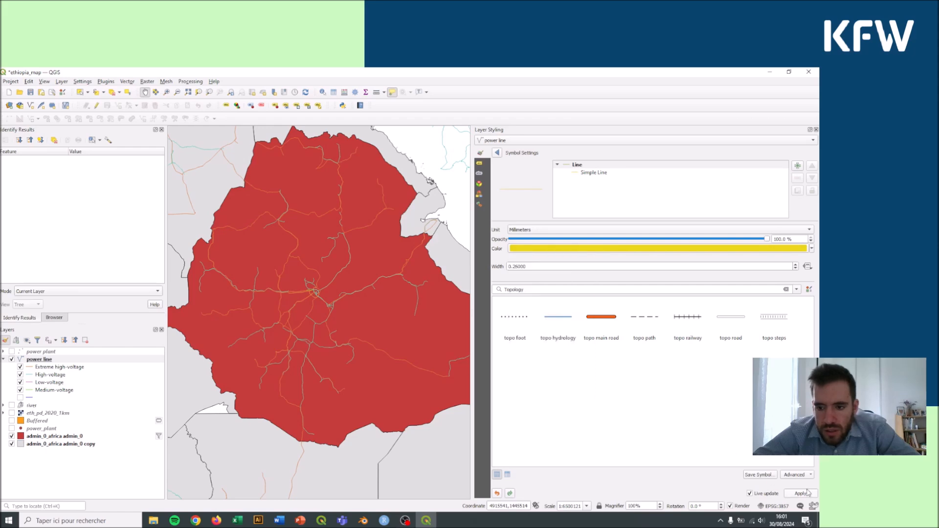
{"action": "left_click", "coordinate": [498, 153]}
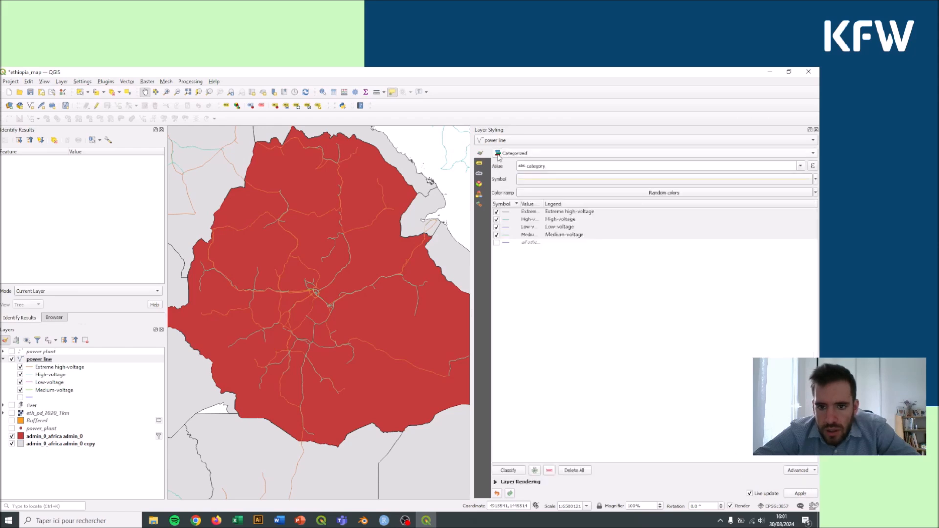
- Set the Extreme high-voltage class's simple line to light orange #fdbf6f with a stroke width of 0.46 mm
{"action": "left_click", "coordinate": [505, 214]}
{"action": "double_click", "coordinate": [505, 213]}
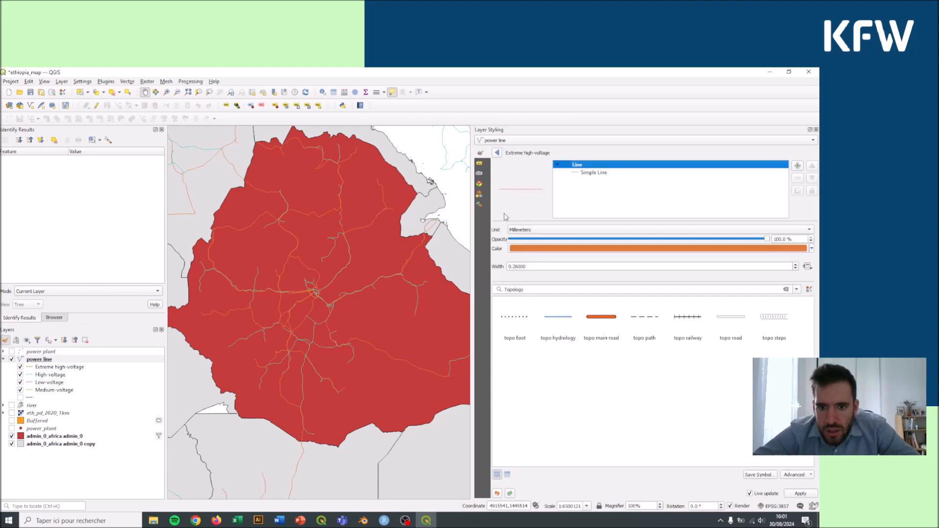
{"action": "left_click", "coordinate": [594, 173]}
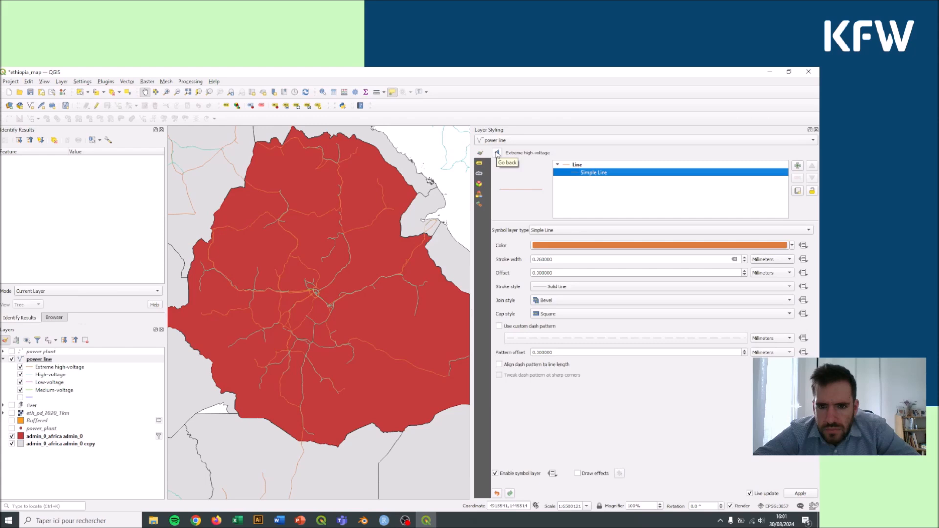
{"action": "left_click", "coordinate": [498, 153]}
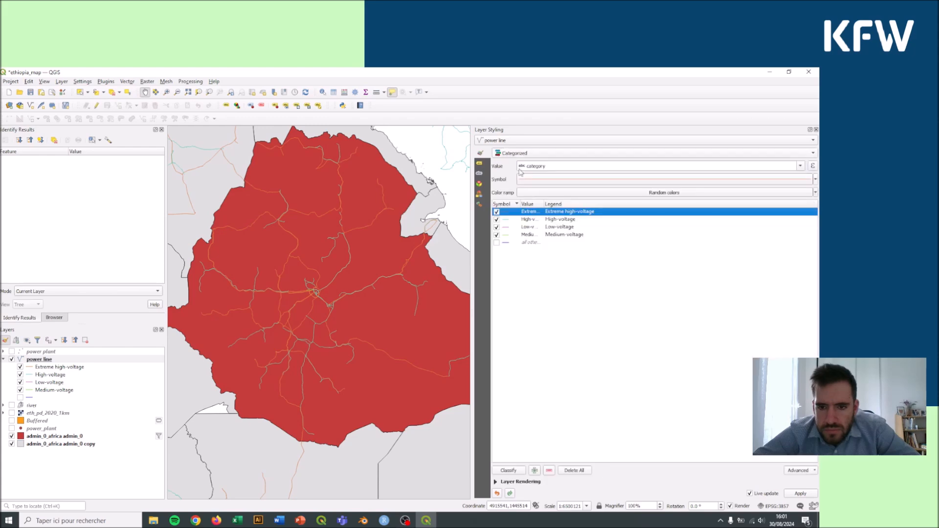
{"action": "double_click", "coordinate": [509, 214]}
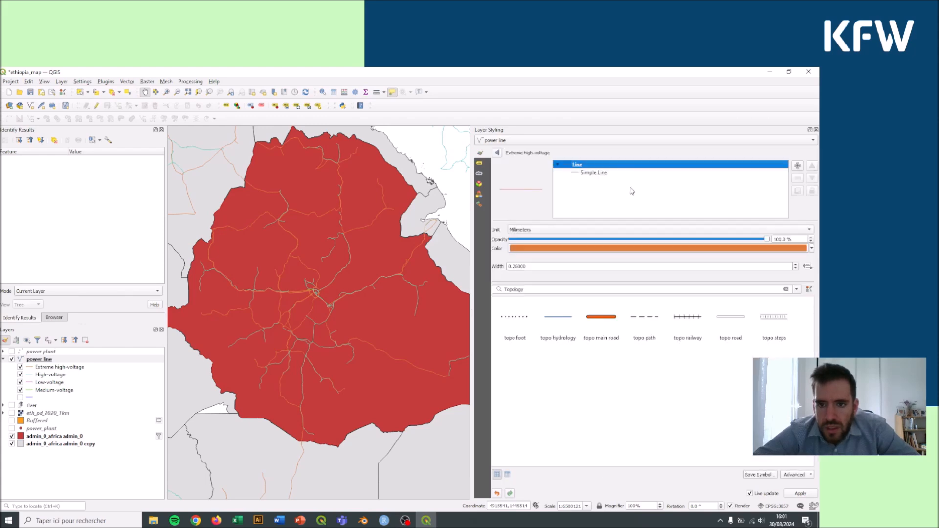
{"action": "left_click", "coordinate": [594, 174]}
{"action": "left_click", "coordinate": [792, 245]}
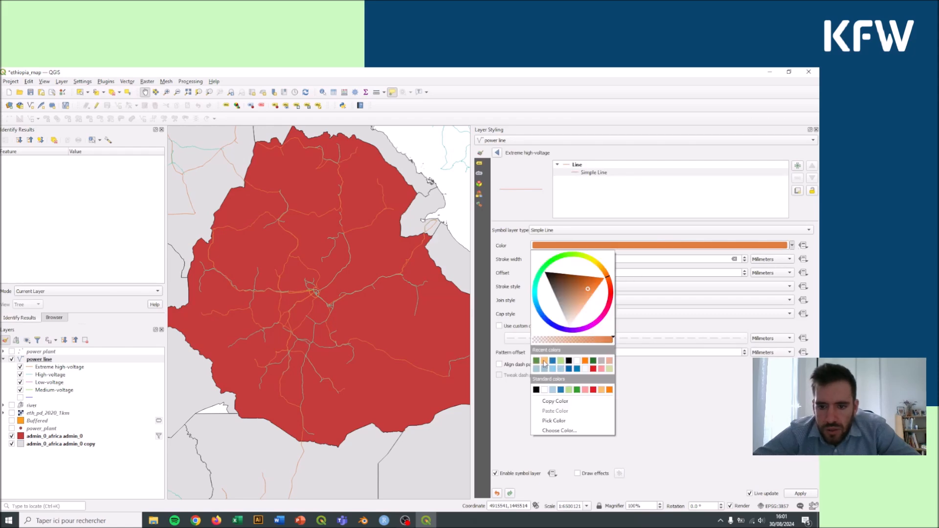
{"action": "mouse_move", "coordinate": [602, 391]}
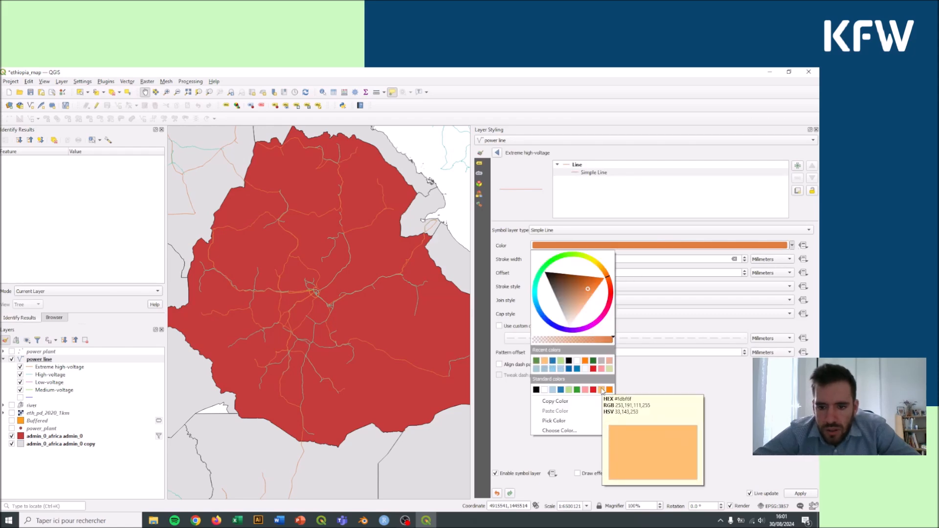
{"action": "left_click", "coordinate": [603, 391]}
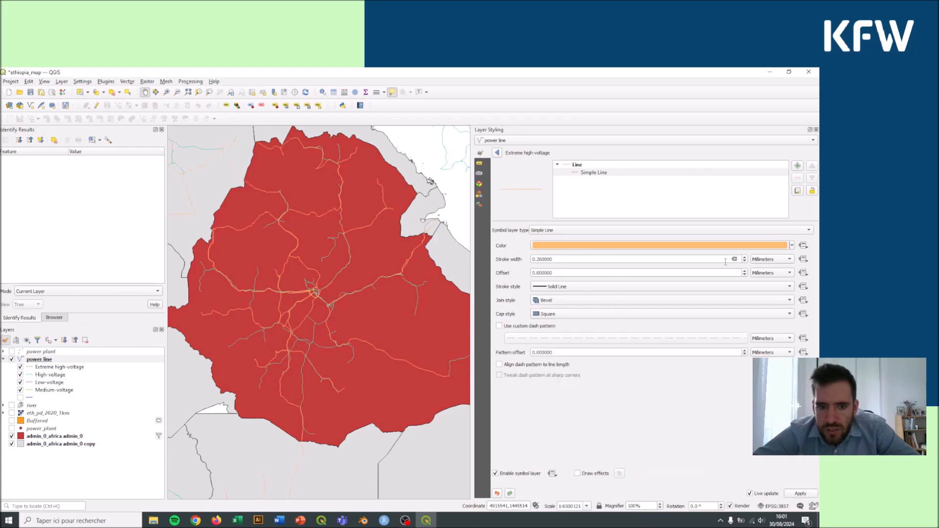
{"action": "left_click", "coordinate": [745, 258]}
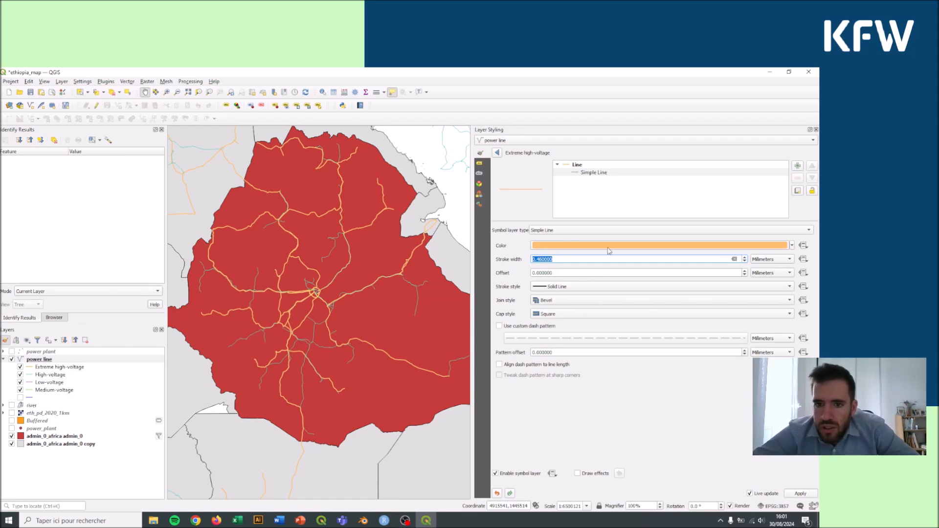
{"action": "left_click", "coordinate": [497, 154]}
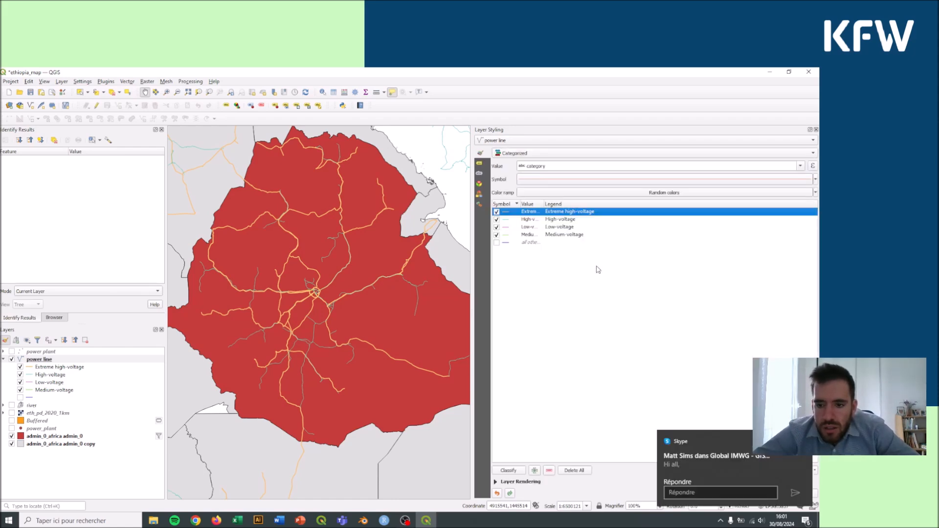
- Recolour the High-voltage class's simple line the same light orange, with a thinner stroke than the Extreme high-voltage class
{"action": "double_click", "coordinate": [506, 223]}
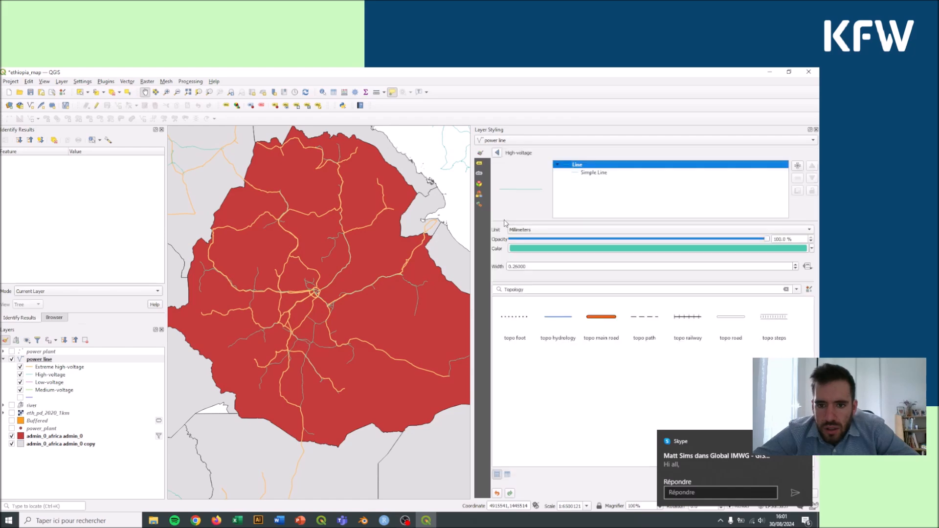
{"action": "left_click", "coordinate": [591, 173]}
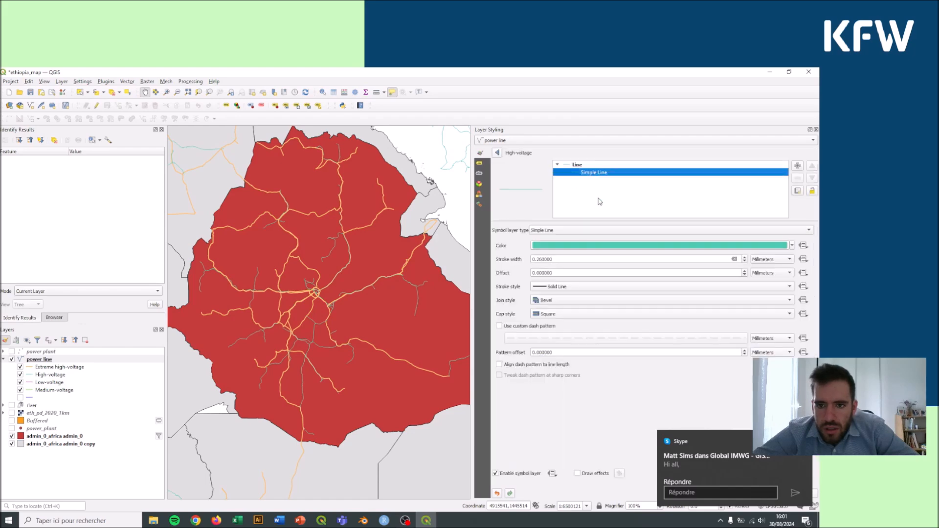
{"action": "left_click", "coordinate": [793, 246]}
{"action": "left_click", "coordinate": [534, 365]}
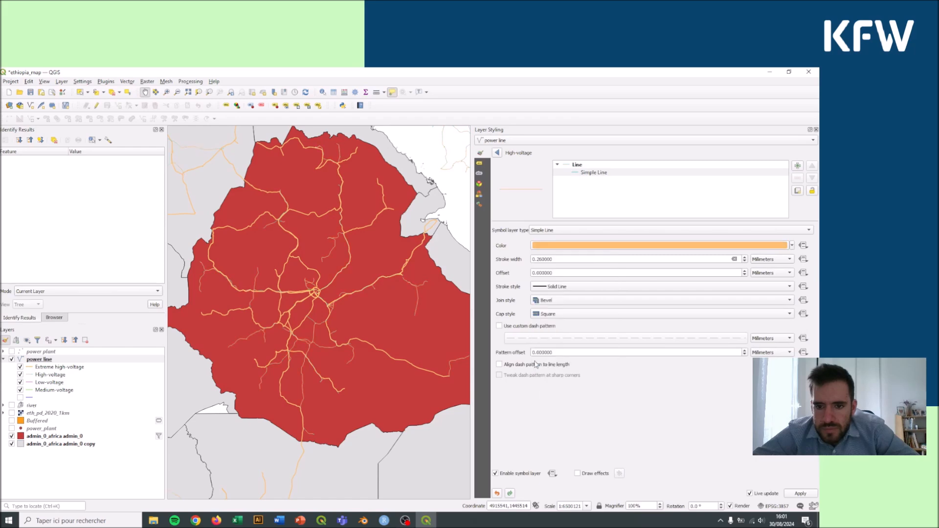
{"action": "left_click", "coordinate": [745, 258]}
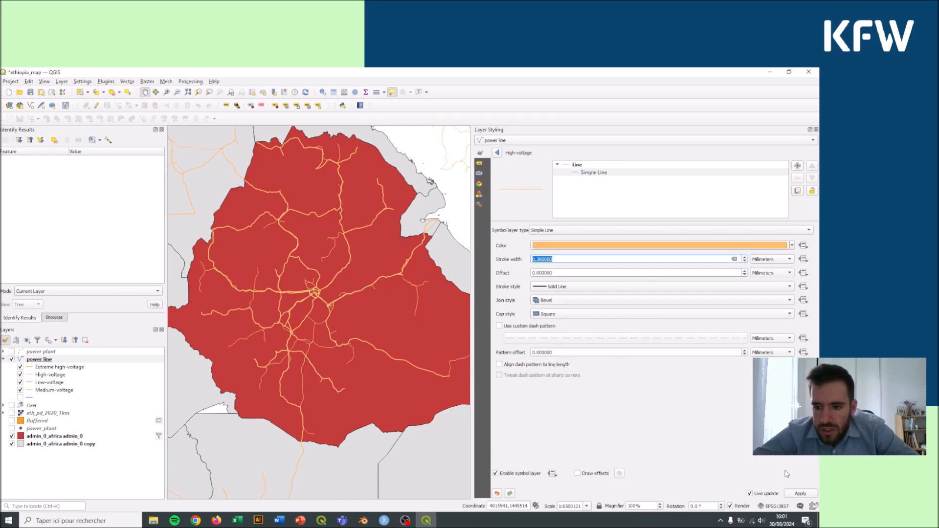
{"action": "left_click", "coordinate": [497, 153]}
- Place the Low-voltage class below Medium-voltage, and give Medium-voltage a light orange simple line with a 0.06 mm stroke width
{"action": "left_click_drag", "start_coordinate": [512, 230], "coordinate": [518, 241]}
{"action": "double_click", "coordinate": [509, 228]}
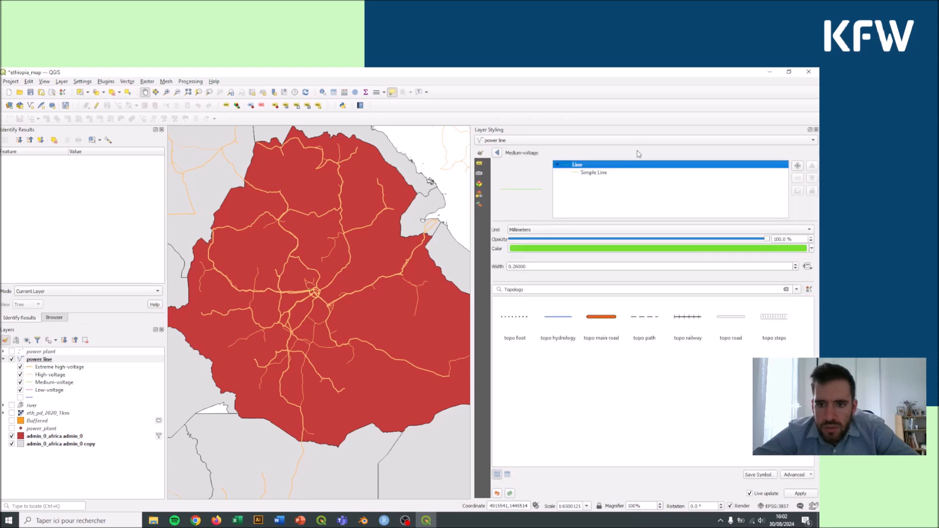
{"action": "left_click", "coordinate": [593, 172]}
{"action": "left_click", "coordinate": [792, 245]}
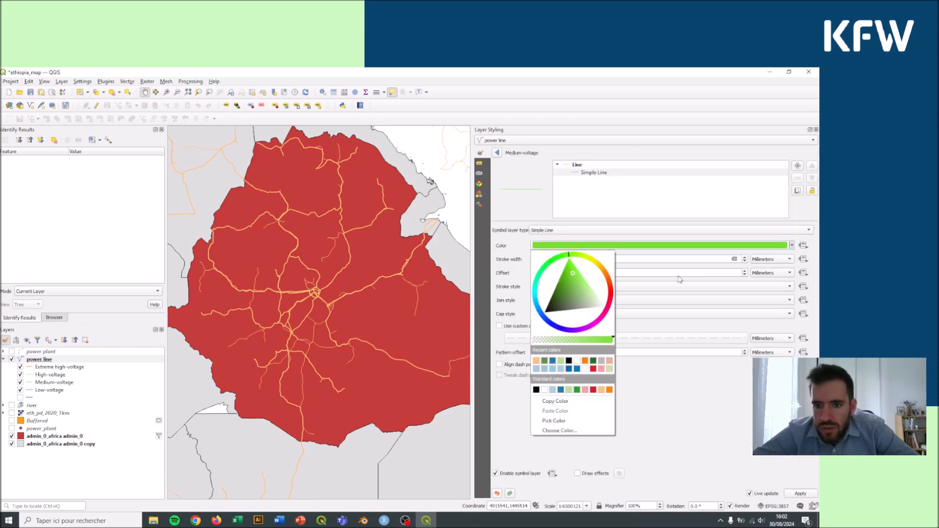
{"action": "left_click", "coordinate": [537, 361]}
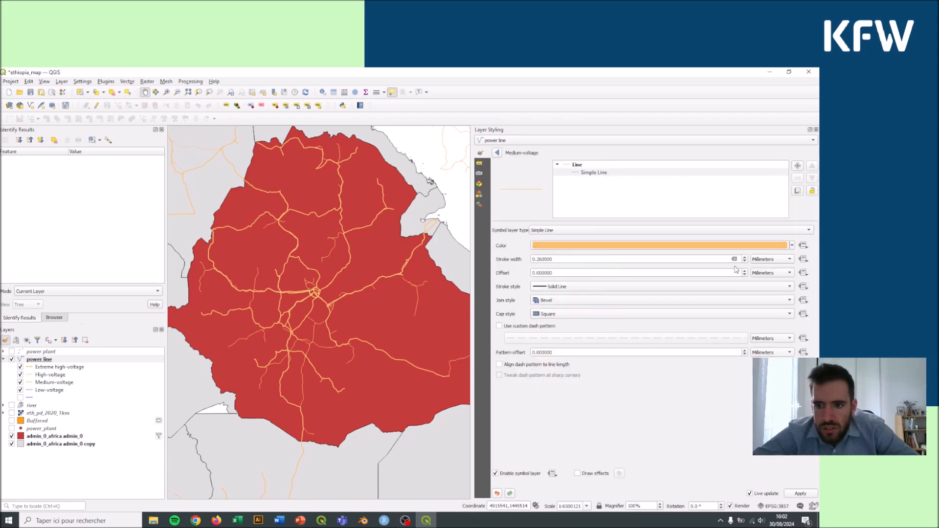
{"action": "left_click", "coordinate": [746, 262]}
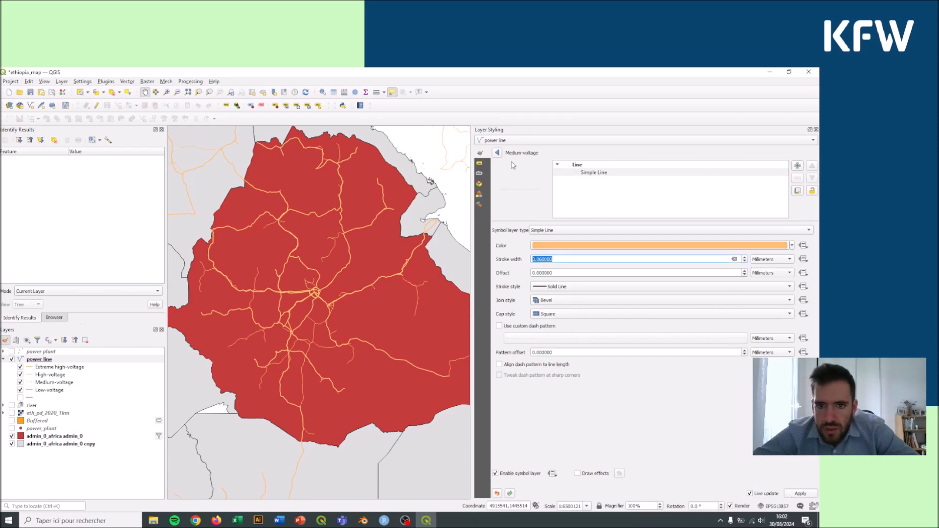
{"action": "left_click", "coordinate": [497, 153]}
- Set the Low-voltage class's simple line to the same light orange with a Hairline stroke width
{"action": "double_click", "coordinate": [506, 236]}
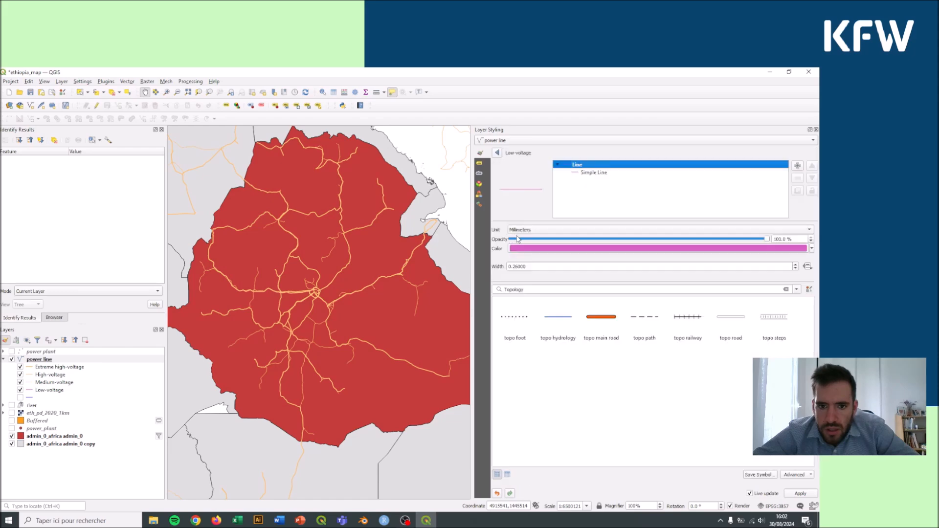
{"action": "left_click", "coordinate": [586, 173]}
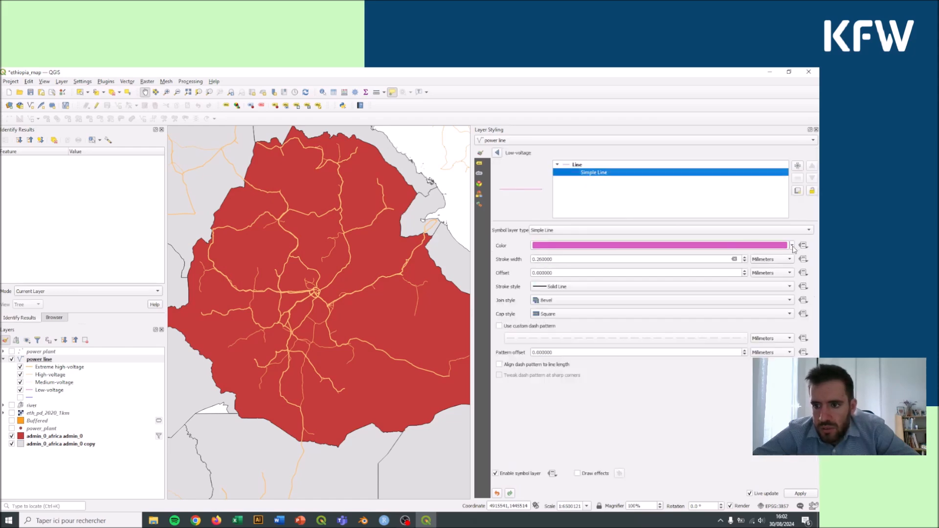
{"action": "left_click", "coordinate": [793, 247]}
{"action": "left_click", "coordinate": [537, 362]}
{"action": "left_click", "coordinate": [735, 260]}
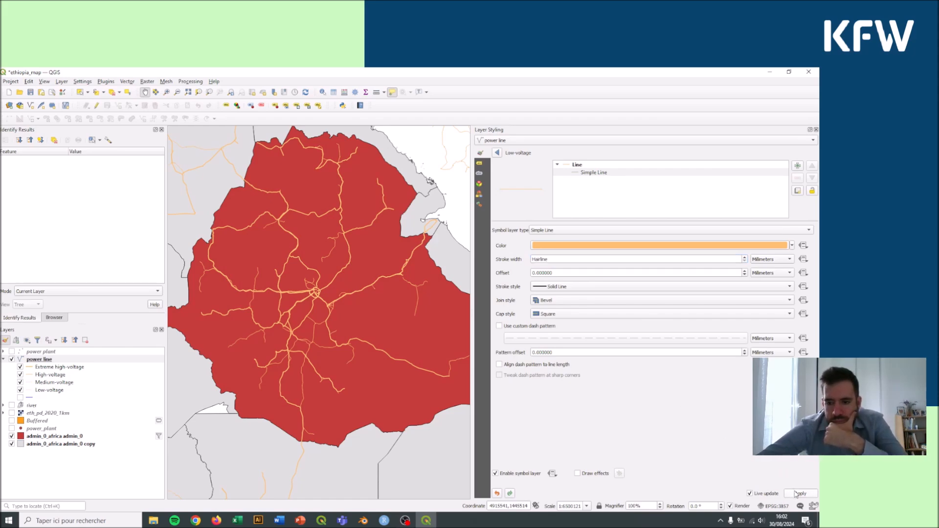
{"action": "left_click", "coordinate": [498, 153]}
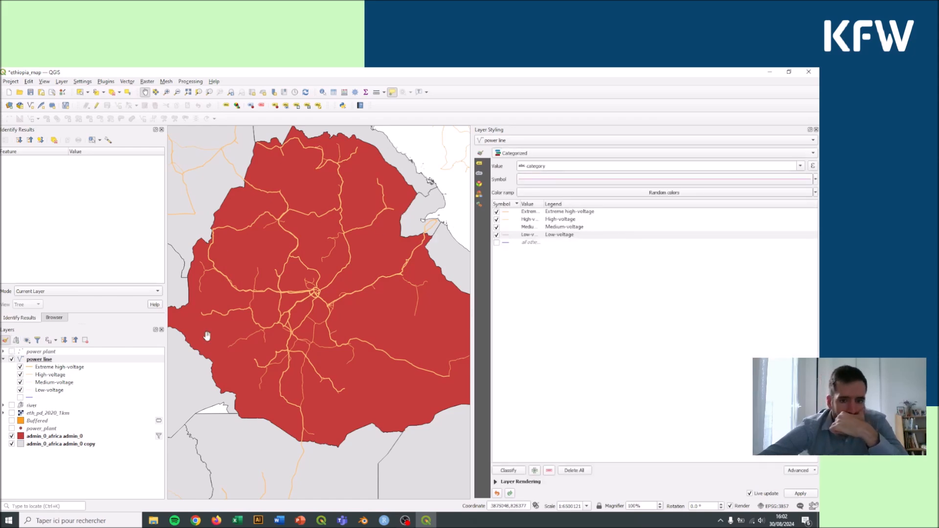
{"action": "left_click_drag", "start_coordinate": [471, 148], "coordinate": [510, 149]}
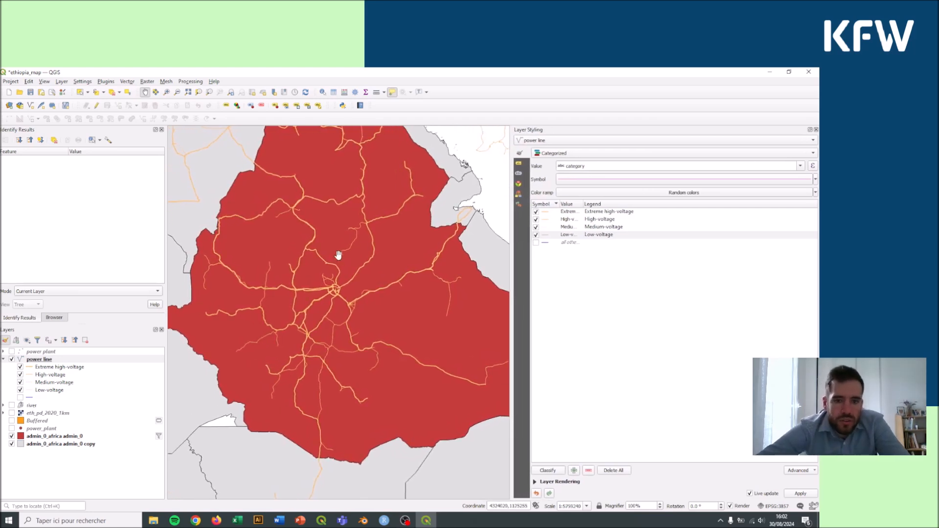
{"action": "left_click", "coordinate": [519, 166]}
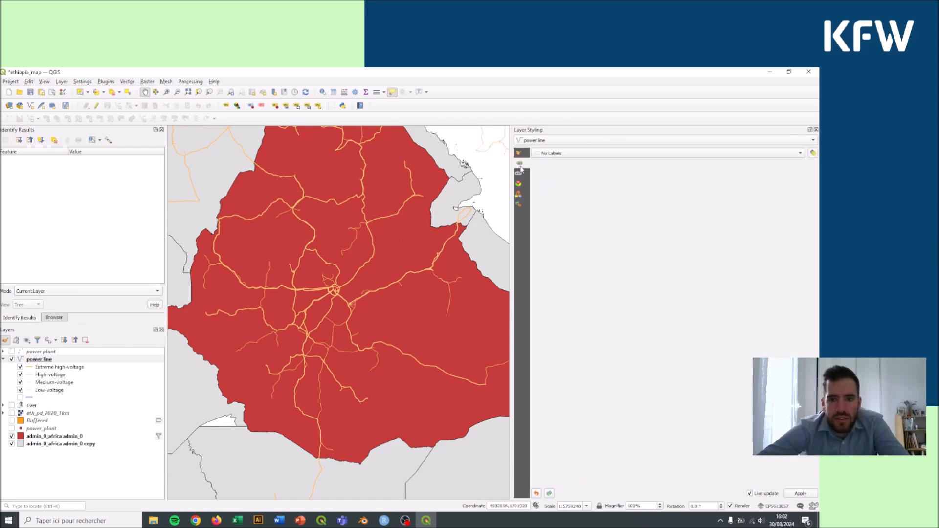
{"action": "left_click", "coordinate": [551, 153]}
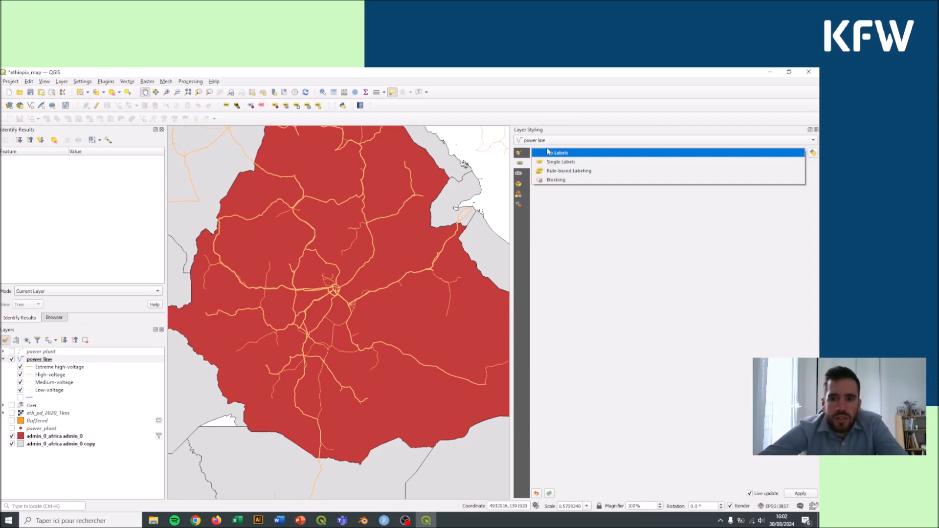
{"action": "left_click", "coordinate": [546, 153]}
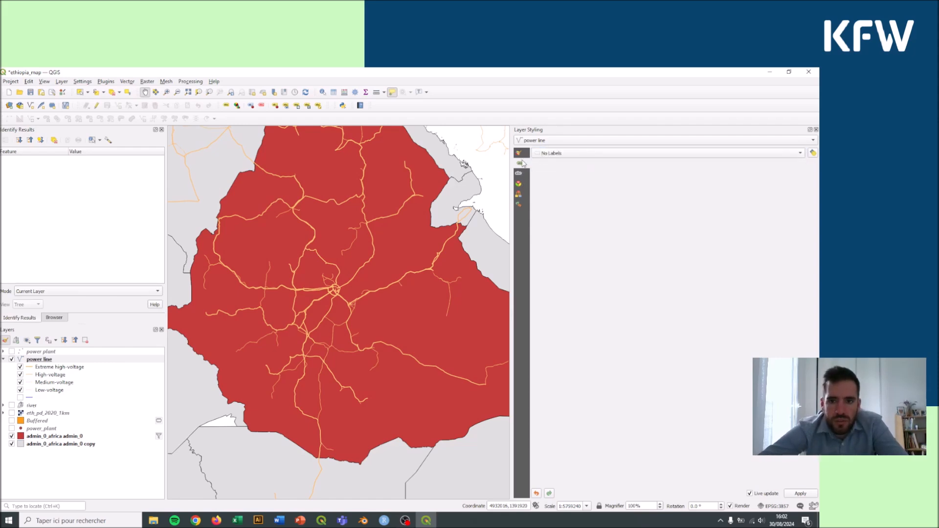
{"action": "left_click", "coordinate": [521, 155]}
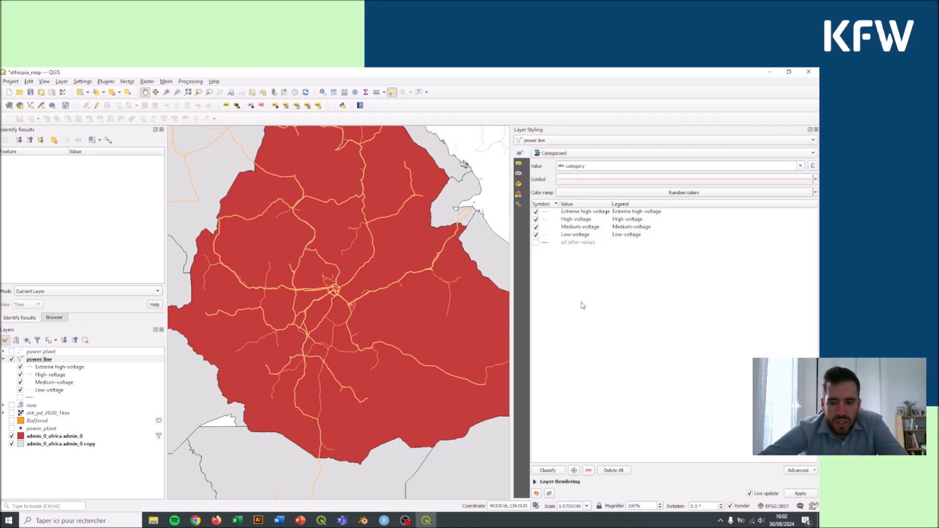
- Collapse the power line layer's legend, turn the power plant layer back on, and inspect both layers together on the map
{"action": "left_click", "coordinate": [4, 359]}
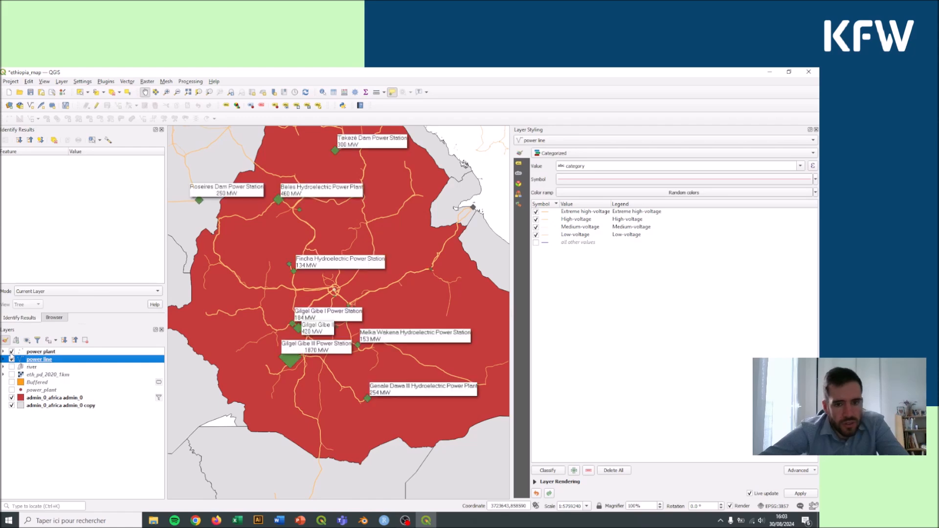
{"action": "scroll", "coordinate": [322, 345], "scroll_direction": "up", "scroll_amount": 1}
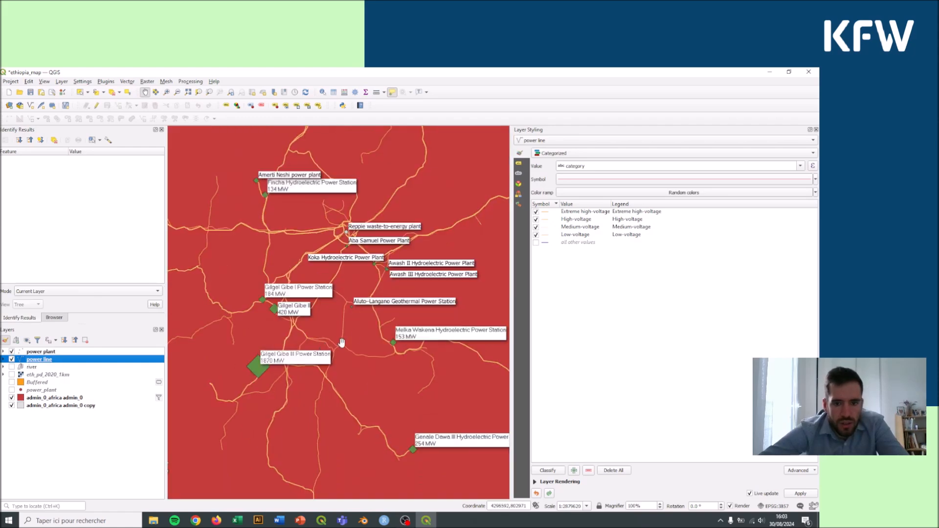
{"action": "scroll", "coordinate": [357, 319], "scroll_direction": "up", "scroll_amount": 1}
{"action": "scroll", "coordinate": [357, 319], "scroll_direction": "down", "scroll_amount": 1}
{"action": "scroll", "coordinate": [357, 319], "scroll_direction": "down", "scroll_amount": 2}
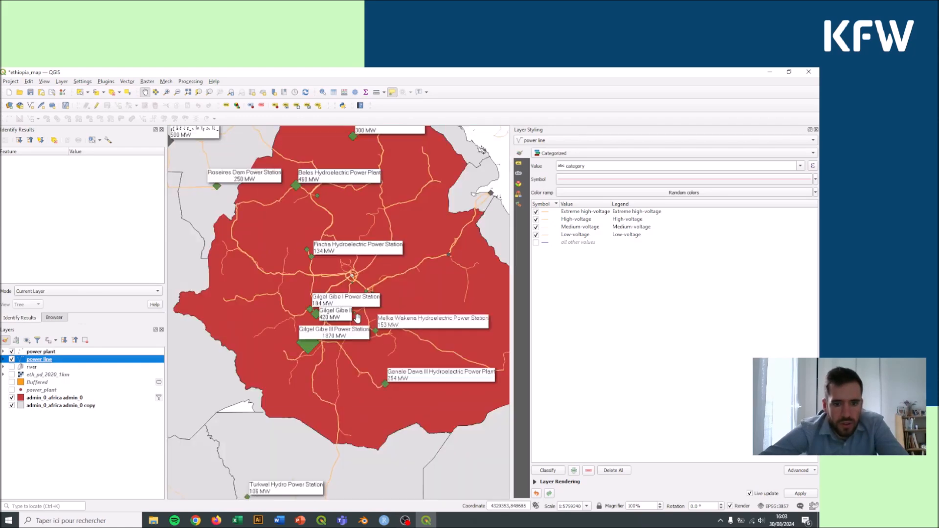
- Set the minimum scale of the power plant layer's main power plant label rule to the current map scale, 1:5759240
{"action": "scroll", "coordinate": [385, 296], "scroll_direction": "down", "scroll_amount": 1}
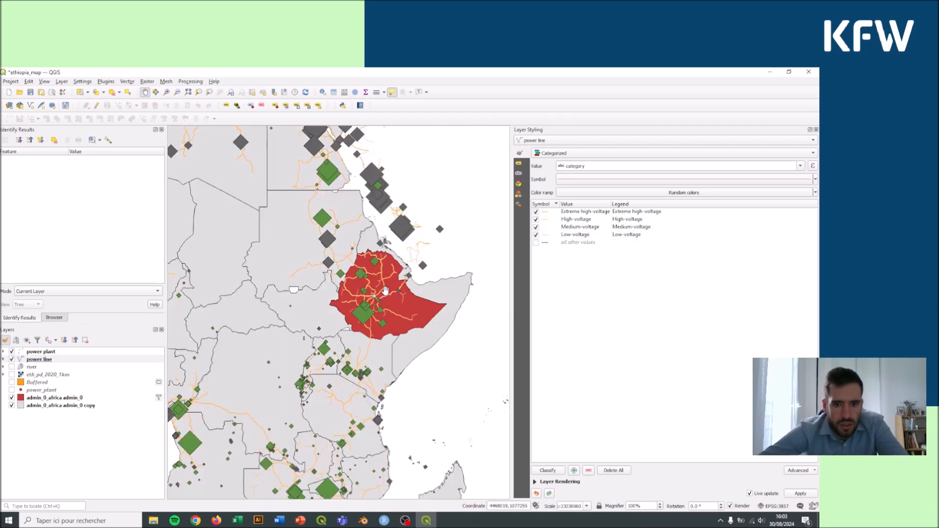
{"action": "left_click_drag", "start_coordinate": [382, 294], "coordinate": [370, 287]}
{"action": "scroll", "coordinate": [366, 293], "scroll_direction": "up", "scroll_amount": 1}
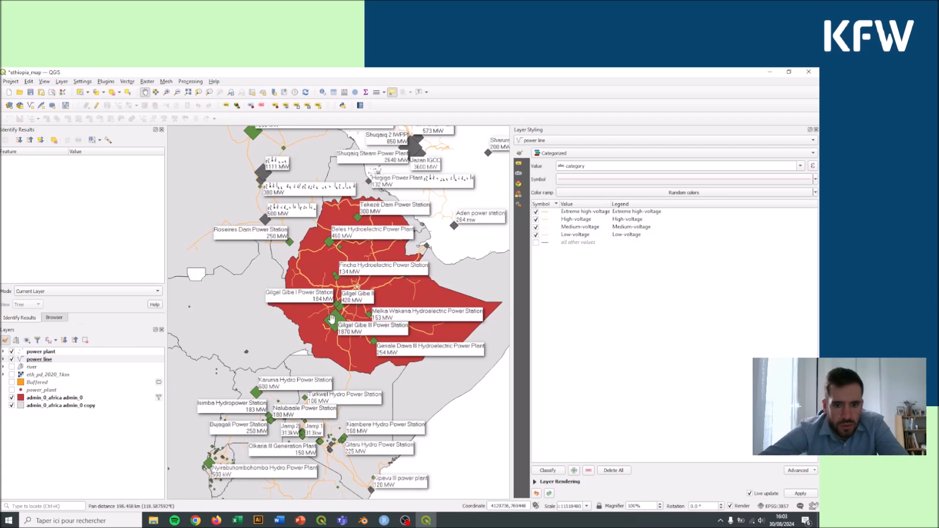
{"action": "scroll", "coordinate": [340, 317], "scroll_direction": "up", "scroll_amount": 1}
{"action": "left_click_drag", "start_coordinate": [364, 331], "coordinate": [331, 327]}
{"action": "left_click", "coordinate": [25, 352]}
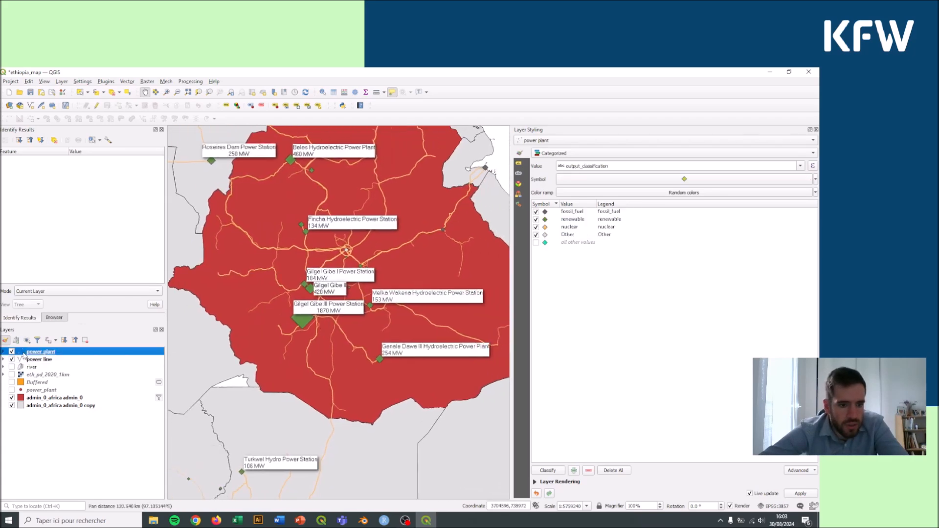
{"action": "right_click", "coordinate": [24, 351]}
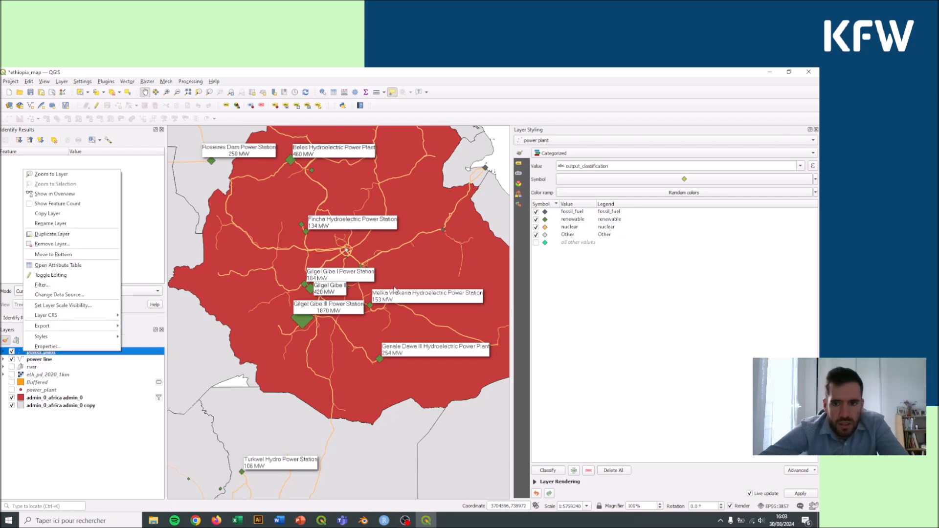
{"action": "left_click", "coordinate": [521, 170]}
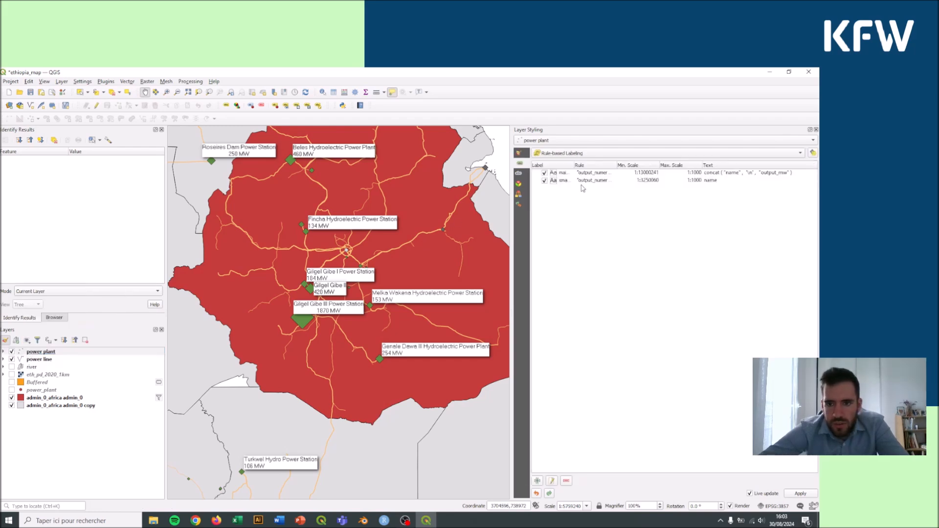
{"action": "double_click", "coordinate": [620, 173]}
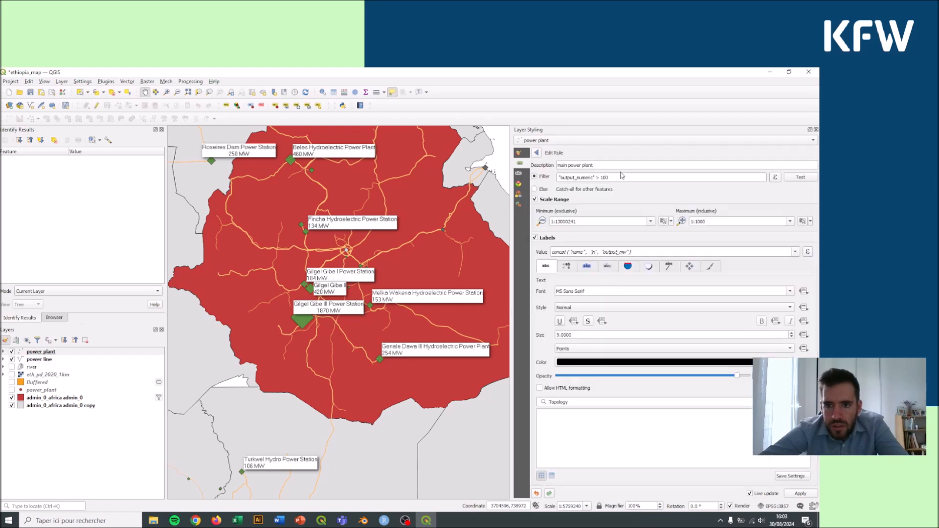
{"action": "left_click", "coordinate": [664, 221]}
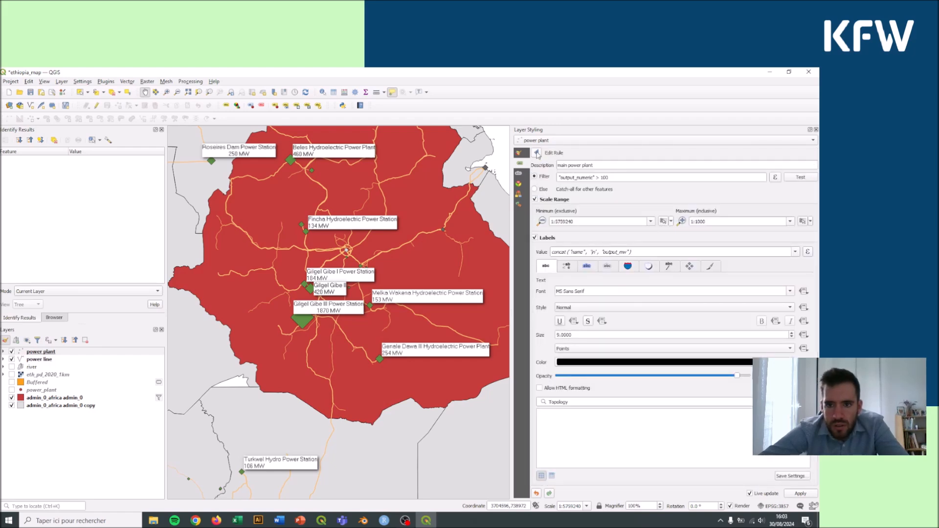
- Change the main power plant label rule's minimum scale to 1:2879620 and return to the power plant layer's symbology
{"action": "scroll", "coordinate": [377, 263], "scroll_direction": "up", "scroll_amount": 1}
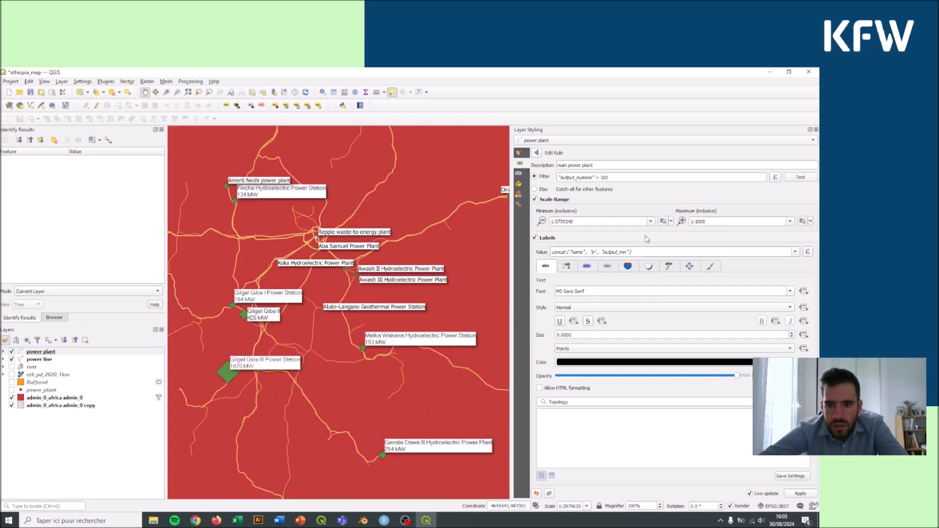
{"action": "left_click", "coordinate": [664, 221]}
{"action": "scroll", "coordinate": [411, 263], "scroll_direction": "down", "scroll_amount": 1}
{"action": "left_click_drag", "start_coordinate": [436, 227], "coordinate": [391, 260]}
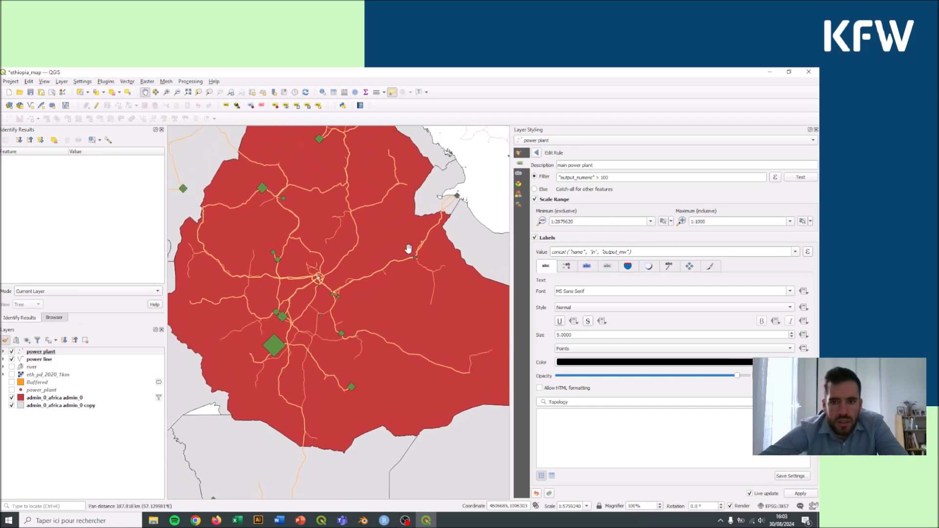
{"action": "left_click", "coordinate": [528, 157]}
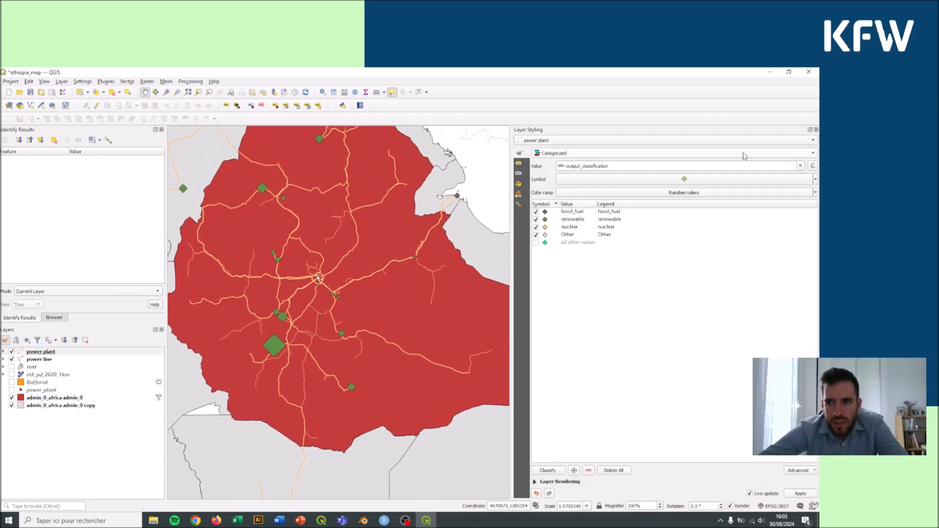
{"action": "left_click_drag", "start_coordinate": [410, 269], "coordinate": [418, 269]}
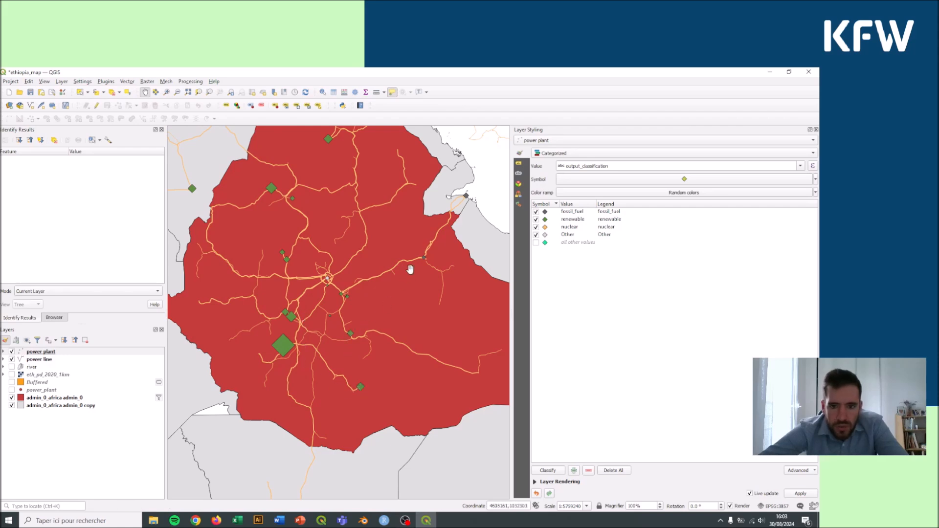
{"action": "left_click_drag", "start_coordinate": [428, 213], "coordinate": [437, 224]}
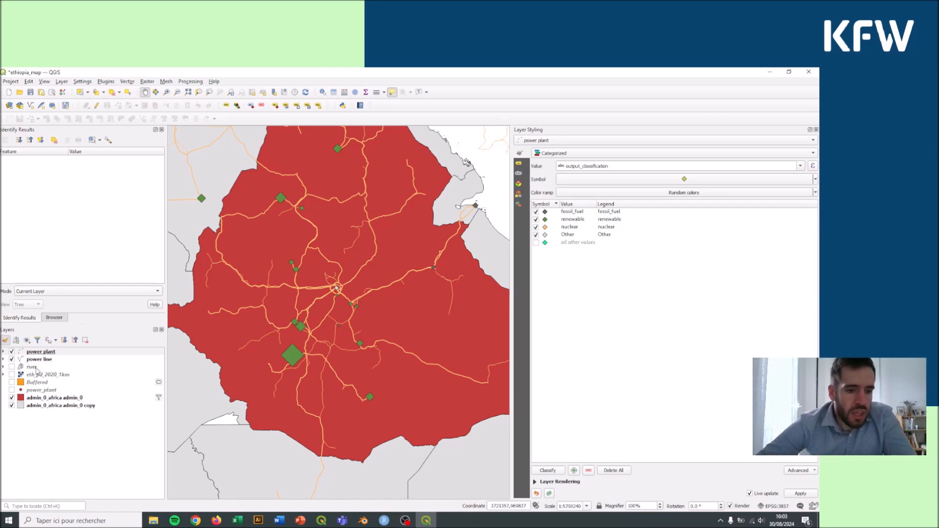
{"action": "left_click", "coordinate": [4, 368]}
{"action": "left_click", "coordinate": [4, 368]}
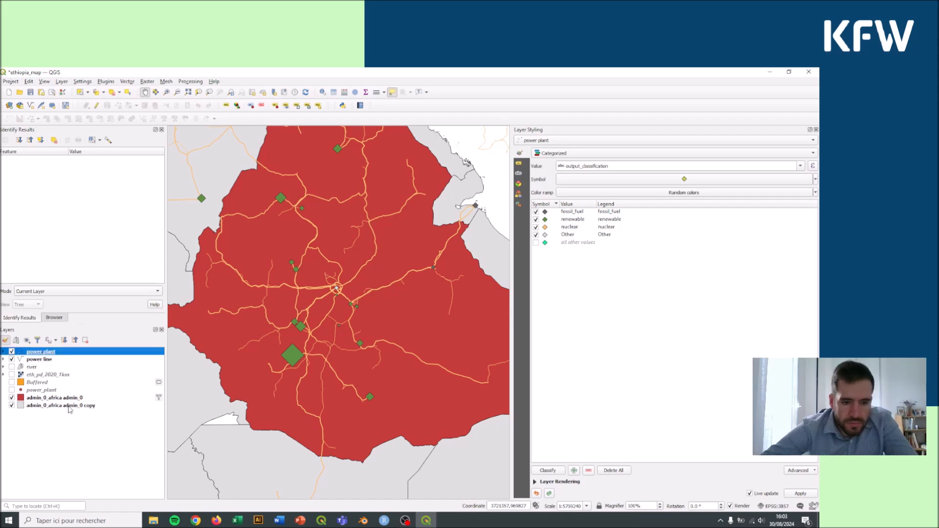
{"action": "left_click", "coordinate": [43, 398]}
{"action": "left_click", "coordinate": [43, 383]}
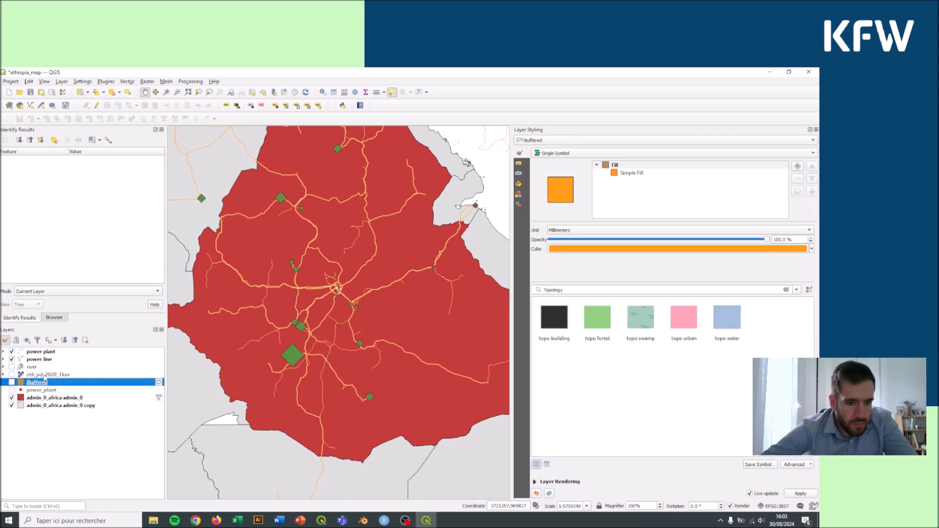
{"action": "key", "text": "Up"}
{"action": "left_click", "coordinate": [44, 385]}
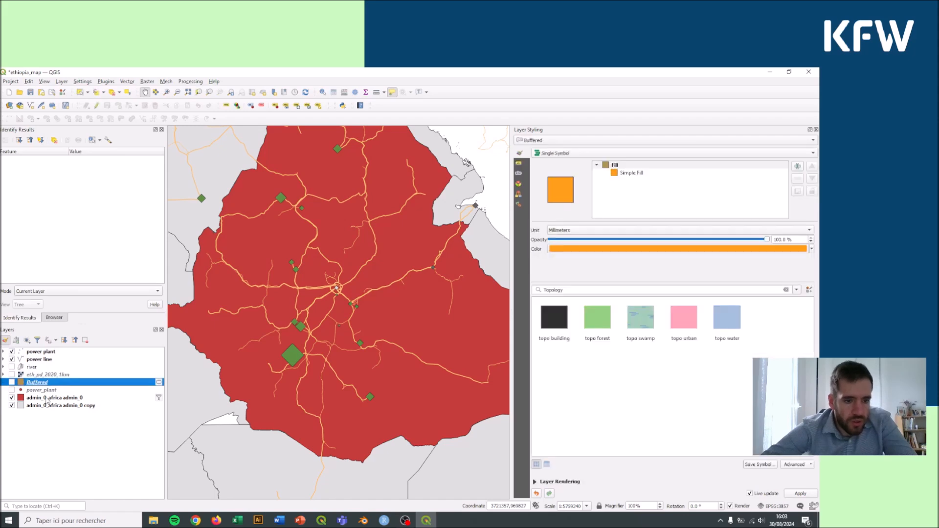
{"action": "left_click", "coordinate": [48, 399]}
{"action": "left_click", "coordinate": [54, 406]}
{"action": "left_click", "coordinate": [54, 399]}
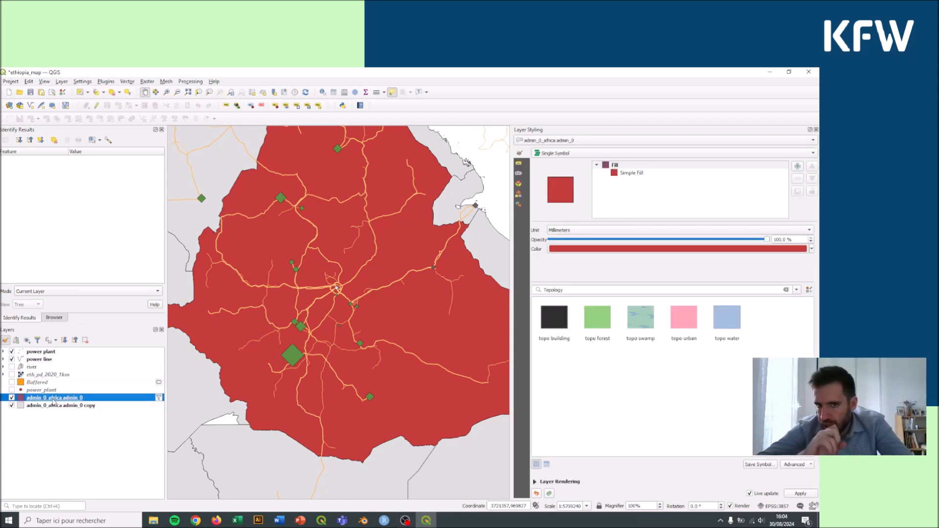
{"action": "left_click", "coordinate": [40, 352]}
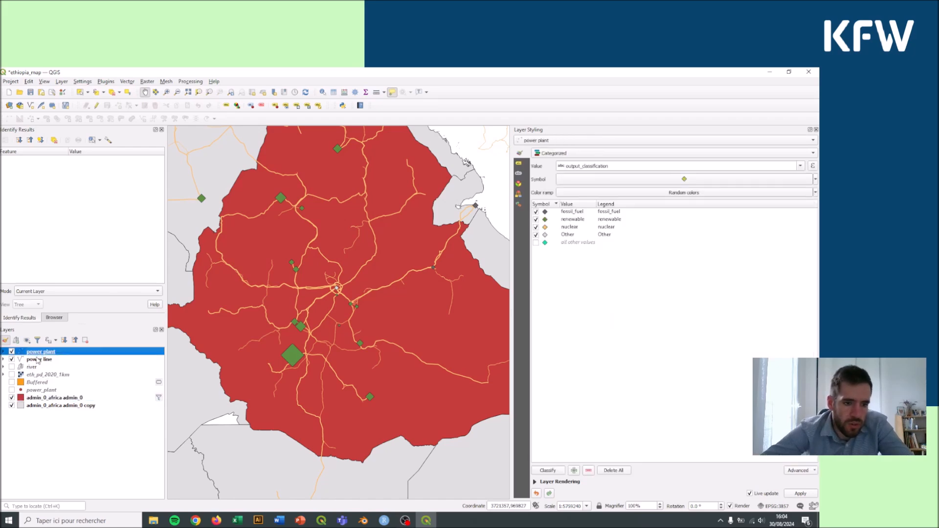
{"action": "left_click", "coordinate": [38, 361]}
- Change the filtered admin_0_africa admin_0 layer's renderer from a single symbol to Inverted Polygons
{"action": "left_click", "coordinate": [47, 398]}
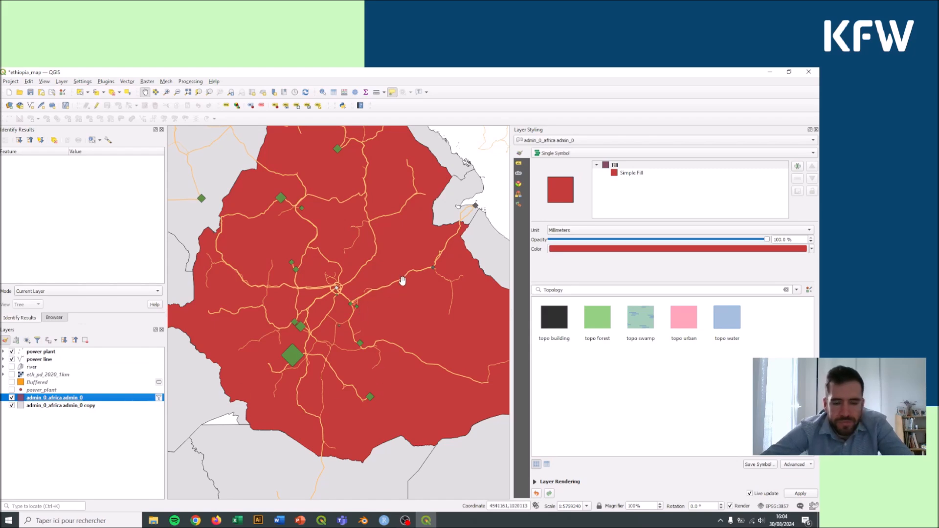
{"action": "left_click_drag", "start_coordinate": [405, 247], "coordinate": [396, 269]}
{"action": "scroll", "coordinate": [395, 268], "scroll_direction": "down", "scroll_amount": 1}
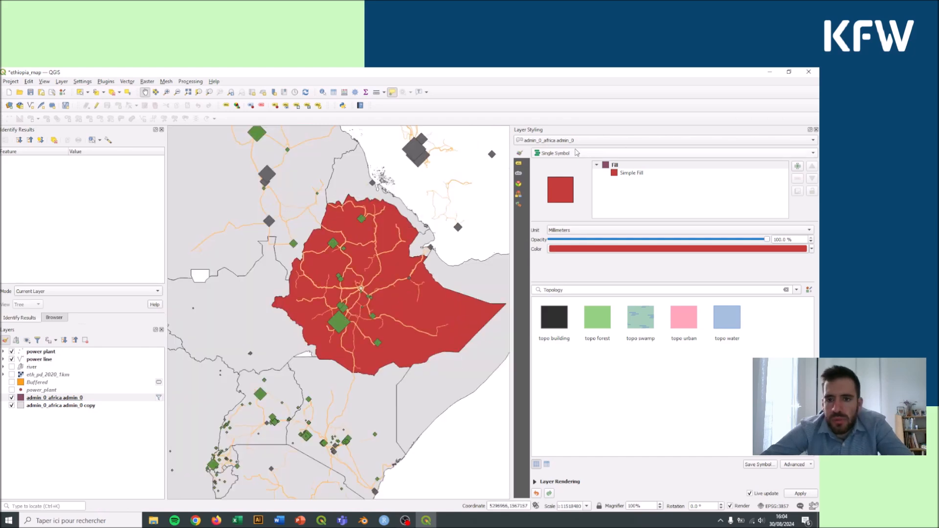
{"action": "left_click", "coordinate": [569, 153]}
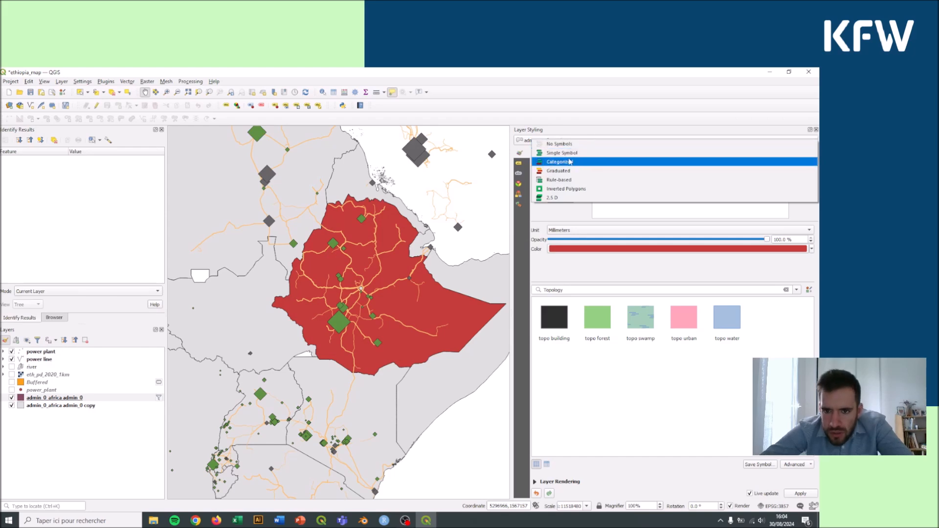
{"action": "left_click", "coordinate": [570, 191]}
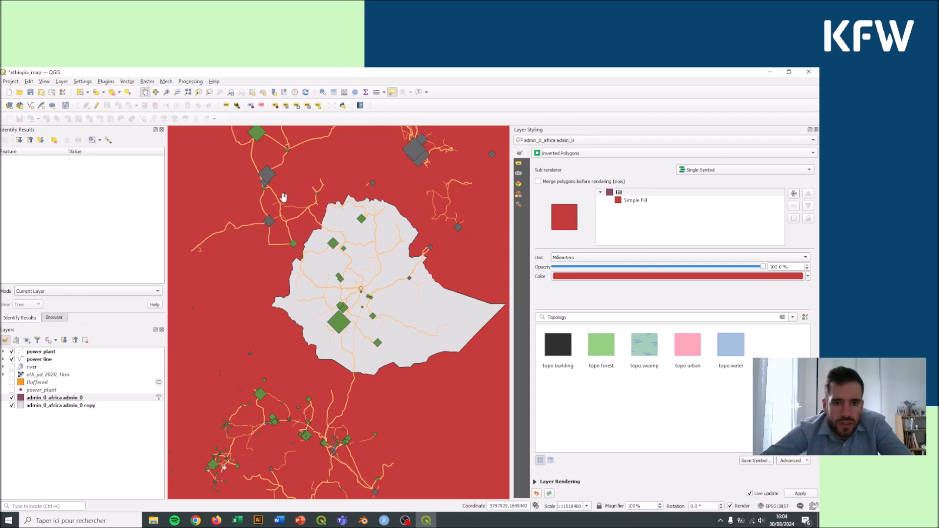
{"action": "left_click_drag", "start_coordinate": [440, 303], "coordinate": [405, 301]}
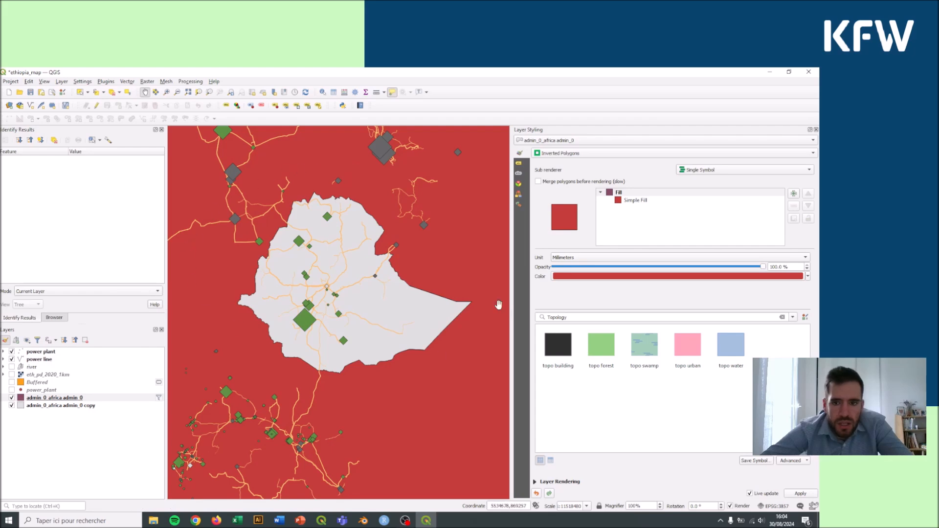
- Recolour the inverted polygon's simple fill light grey, slightly darker than Ethiopia's area
{"action": "left_click", "coordinate": [635, 201]}
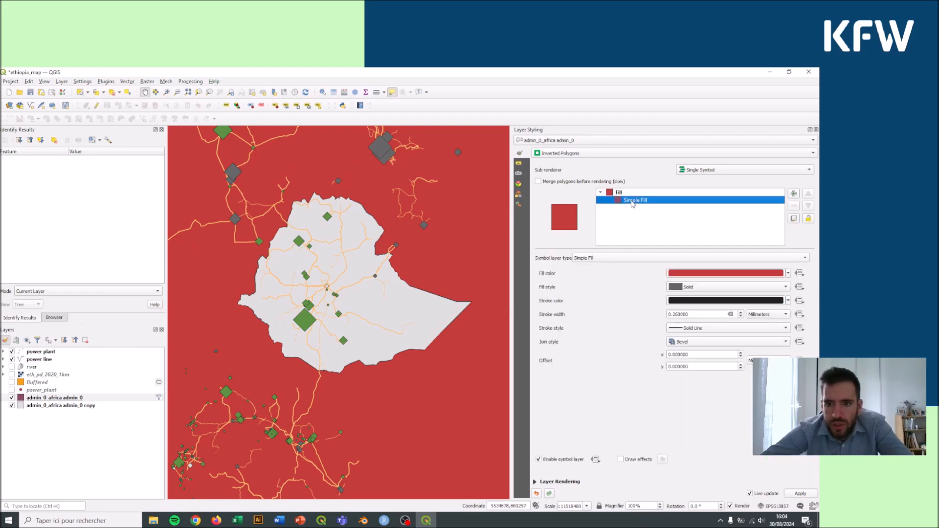
{"action": "left_click", "coordinate": [788, 273]}
{"action": "left_click_drag", "start_coordinate": [705, 353], "coordinate": [692, 354]}
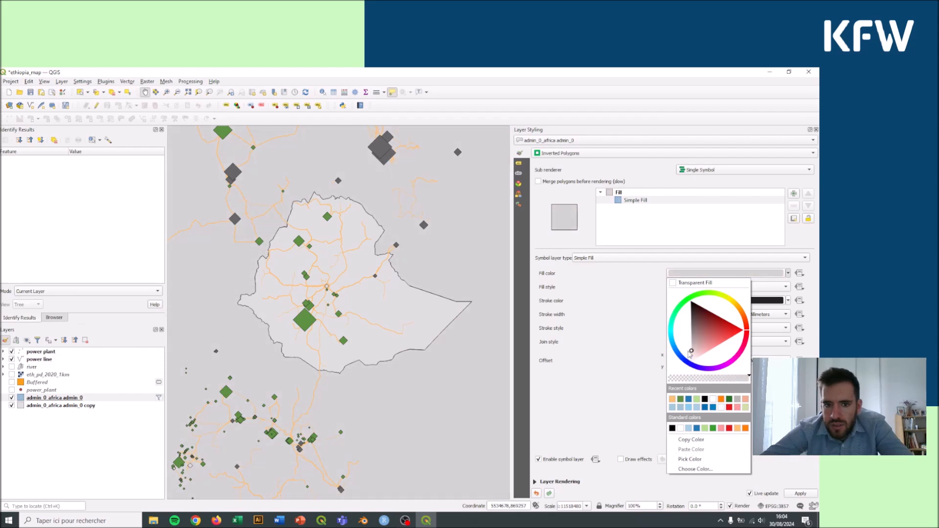
{"action": "left_click", "coordinate": [619, 321]}
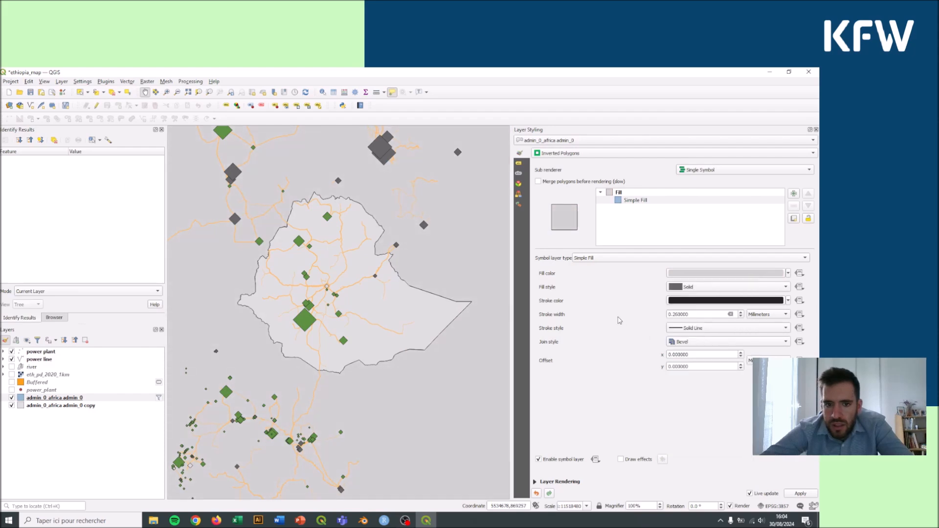
{"action": "left_click_drag", "start_coordinate": [338, 246], "coordinate": [334, 256]}
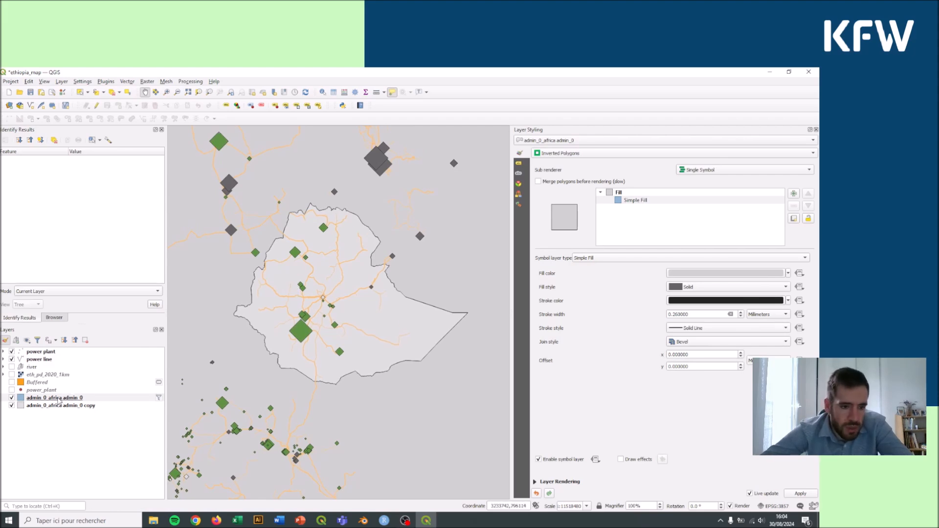
- Move the inverted admin_0_africa admin_0 layer above the power plant layer to mask everything outside Ethiopia, and inspect the map
{"action": "left_click_drag", "start_coordinate": [54, 401], "coordinate": [71, 352]}
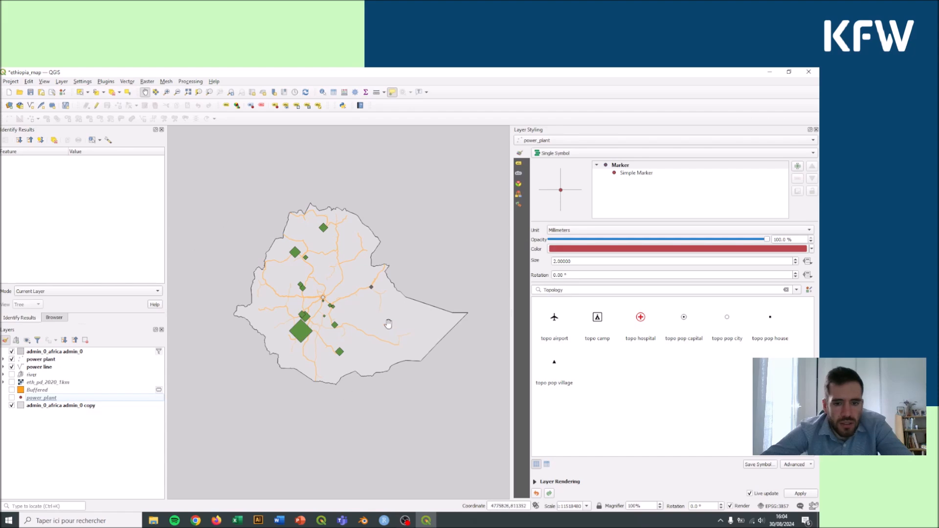
{"action": "left_click_drag", "start_coordinate": [388, 324], "coordinate": [375, 327]}
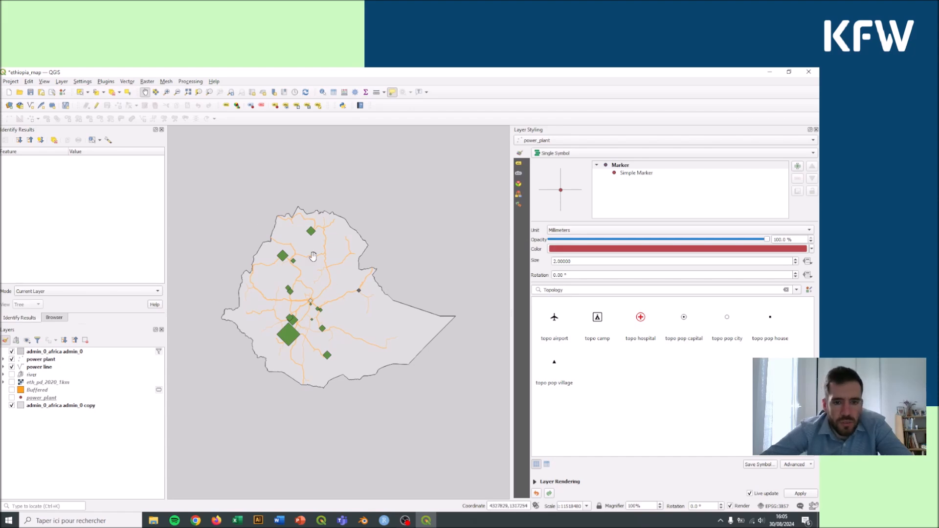
{"action": "scroll", "coordinate": [313, 256], "scroll_direction": "up", "scroll_amount": 1}
{"action": "left_click_drag", "start_coordinate": [328, 265], "coordinate": [349, 258]}
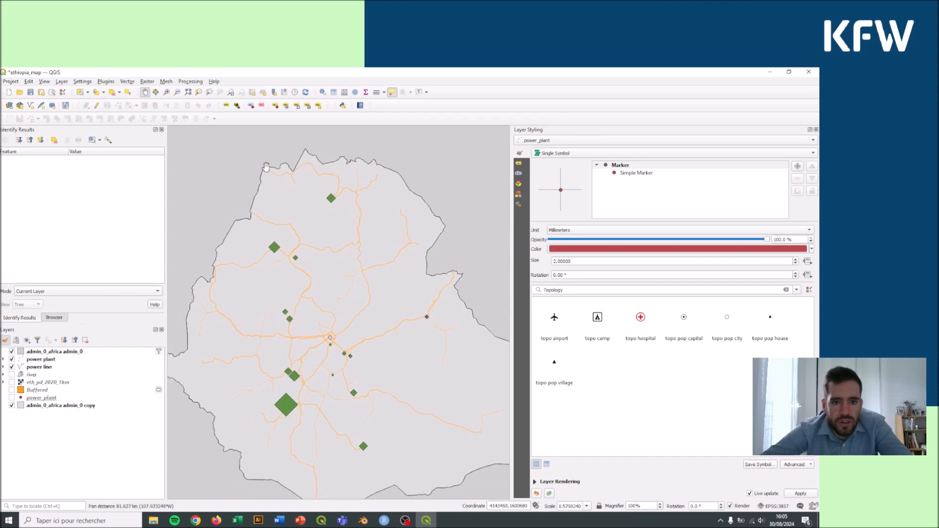
{"action": "scroll", "coordinate": [289, 296], "scroll_direction": "down", "scroll_amount": 1}
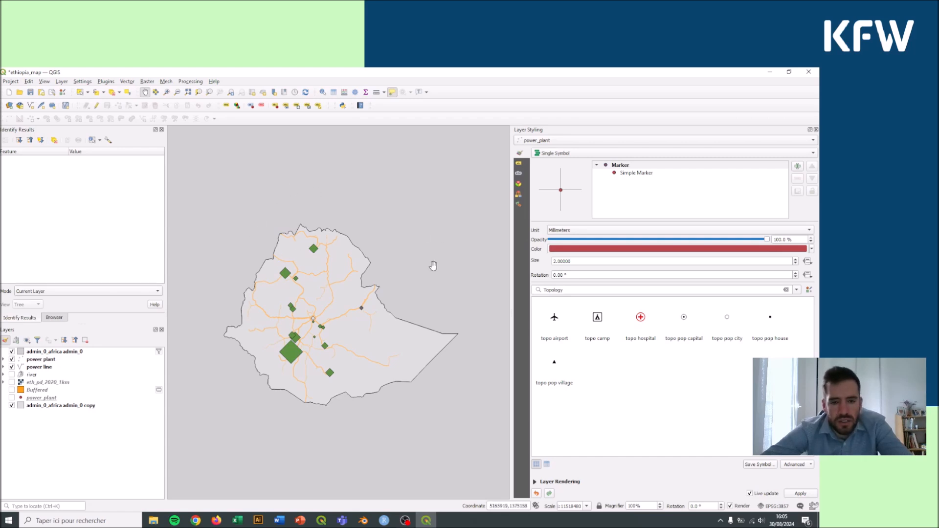
{"action": "left_click_drag", "start_coordinate": [367, 316], "coordinate": [378, 301]}
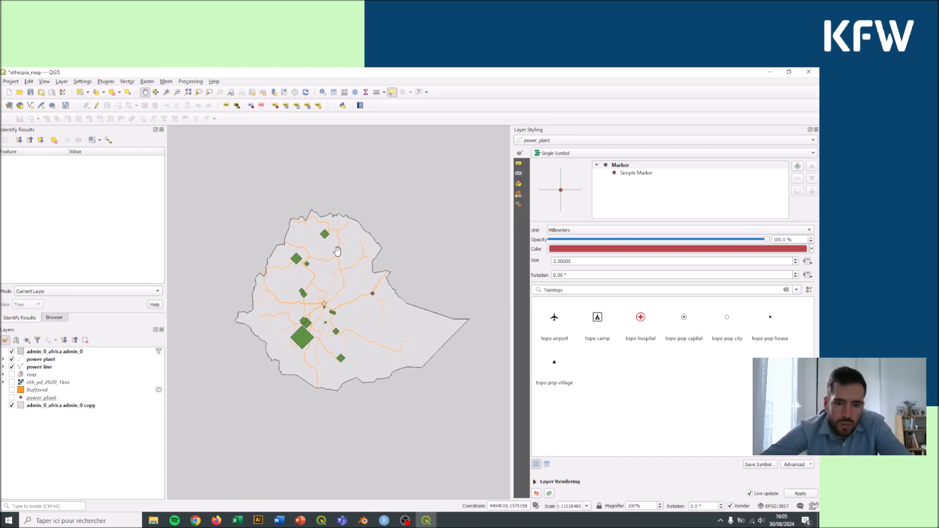
{"action": "left_click_drag", "start_coordinate": [381, 292], "coordinate": [358, 277]}
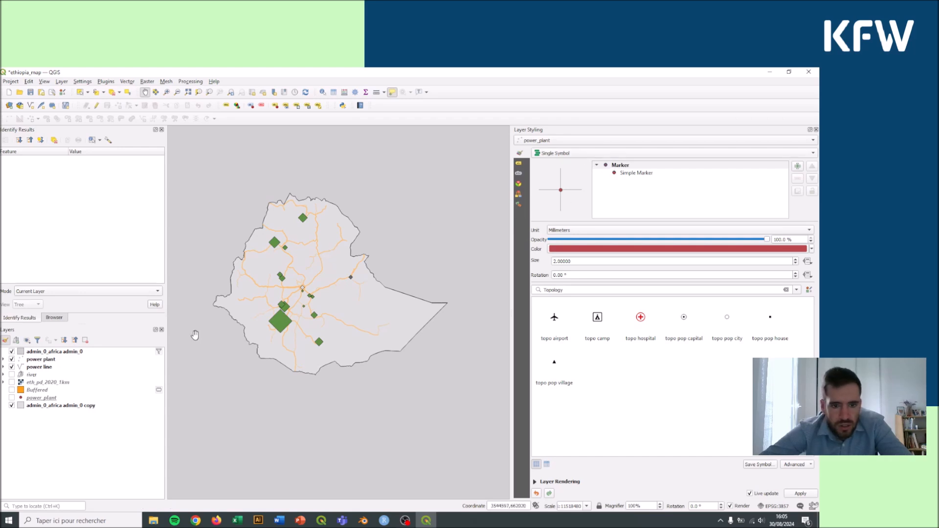
- Enable draw effects in the inverted admin_0_africa admin_0 layer's rendering settings and open the effect properties
{"action": "left_click", "coordinate": [42, 352]}
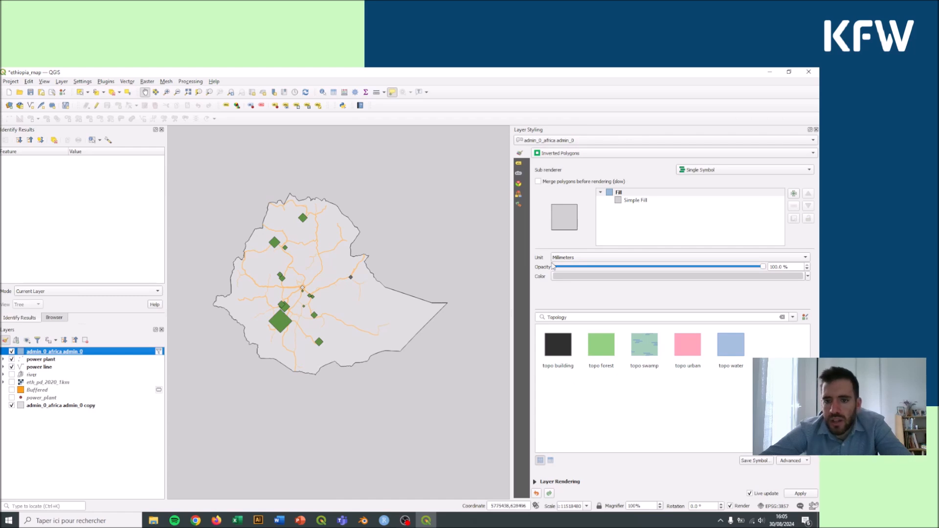
{"action": "left_click", "coordinate": [535, 483]}
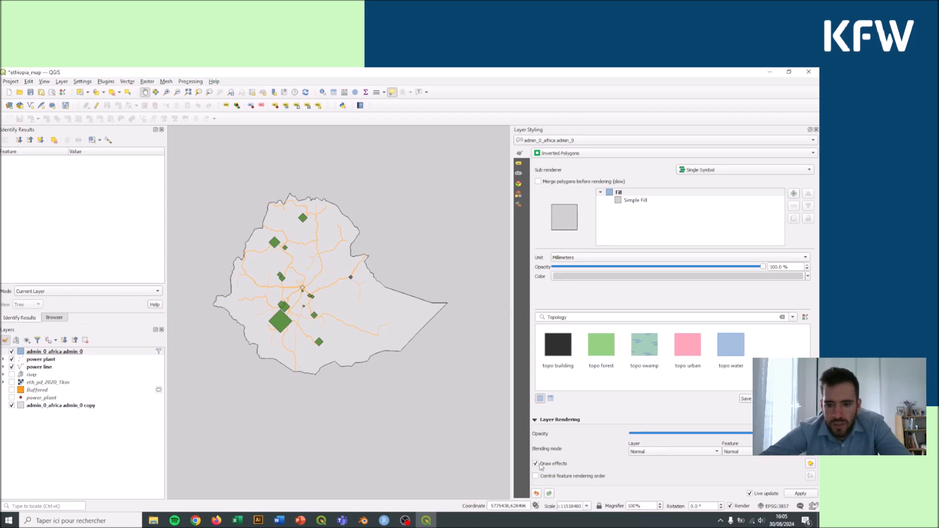
{"action": "left_click", "coordinate": [811, 464]}
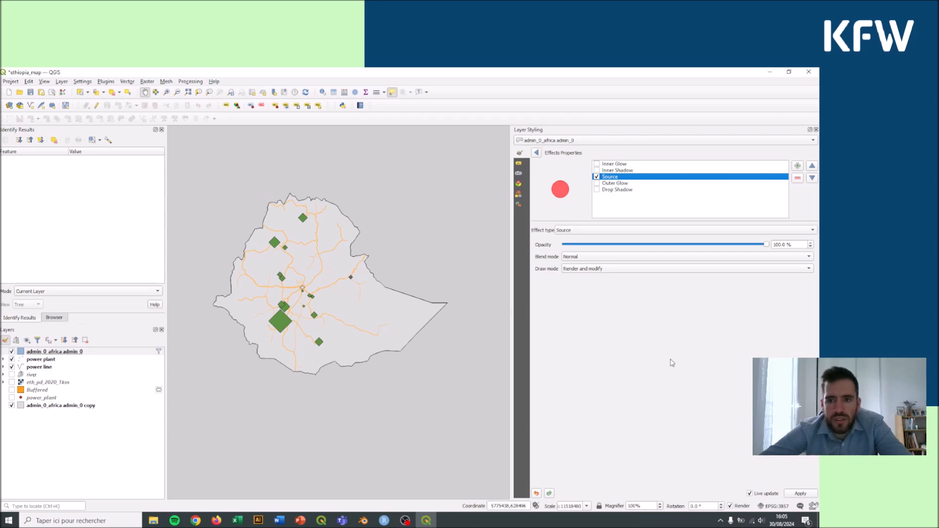
- Try Drop Shadow as the mask's Source effect type, and set the type back to Source
{"action": "left_click", "coordinate": [580, 232]}
{"action": "left_click", "coordinate": [583, 238]}
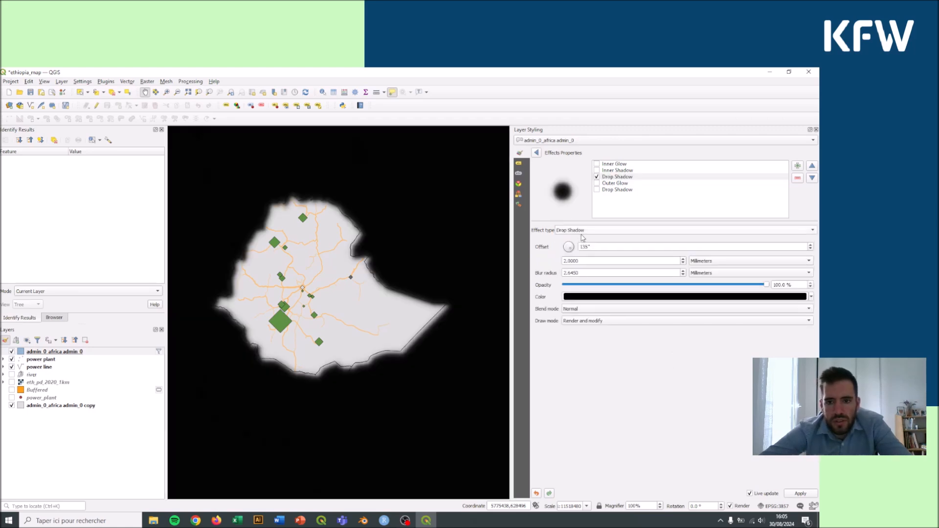
{"action": "left_click", "coordinate": [583, 233]}
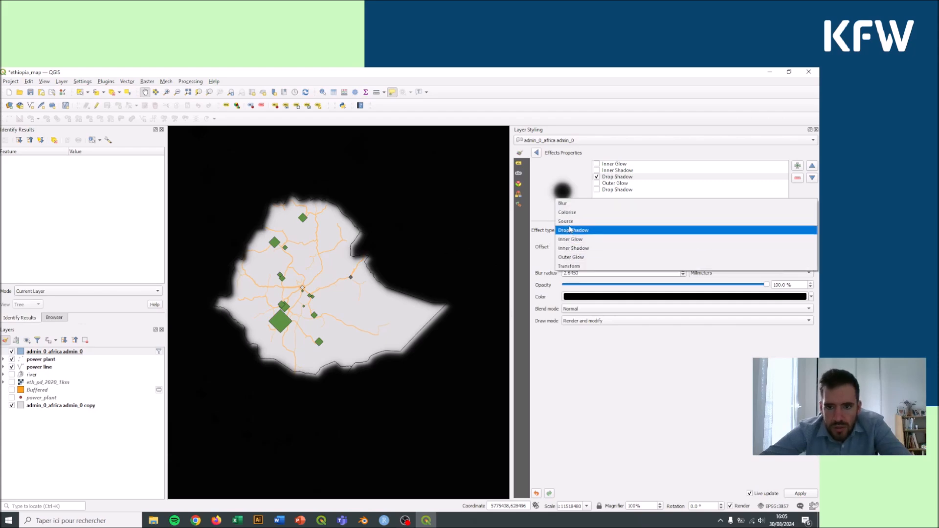
{"action": "left_click", "coordinate": [570, 222]}
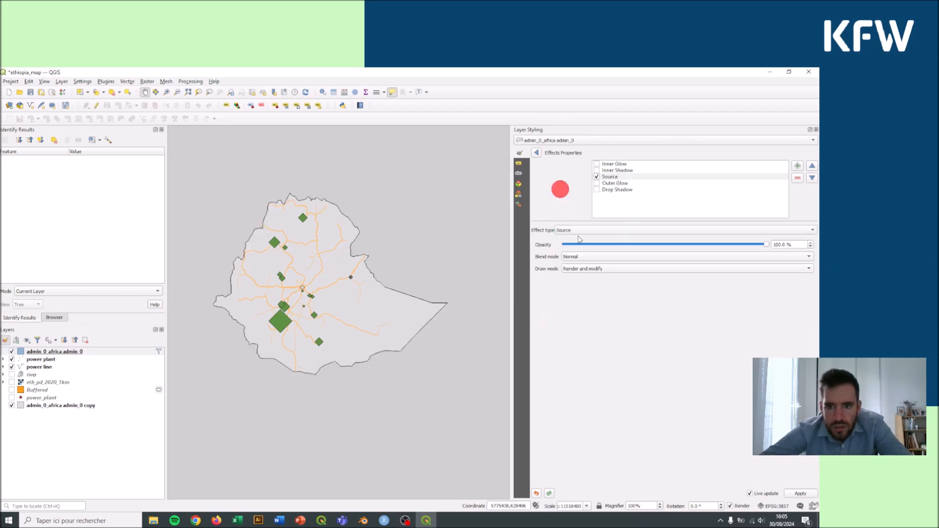
- Preview the separate Drop Shadow effect alongside Source on the inverted polygon mask, and switch it off again
{"action": "left_click", "coordinate": [610, 185]}
{"action": "left_click", "coordinate": [613, 190]}
{"action": "left_click", "coordinate": [596, 190]}
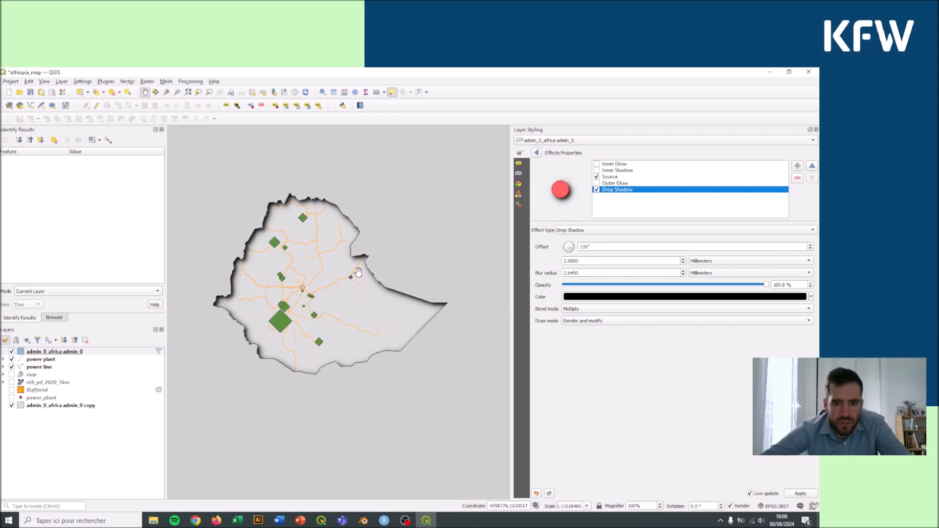
{"action": "mouse_move", "coordinate": [358, 272]}
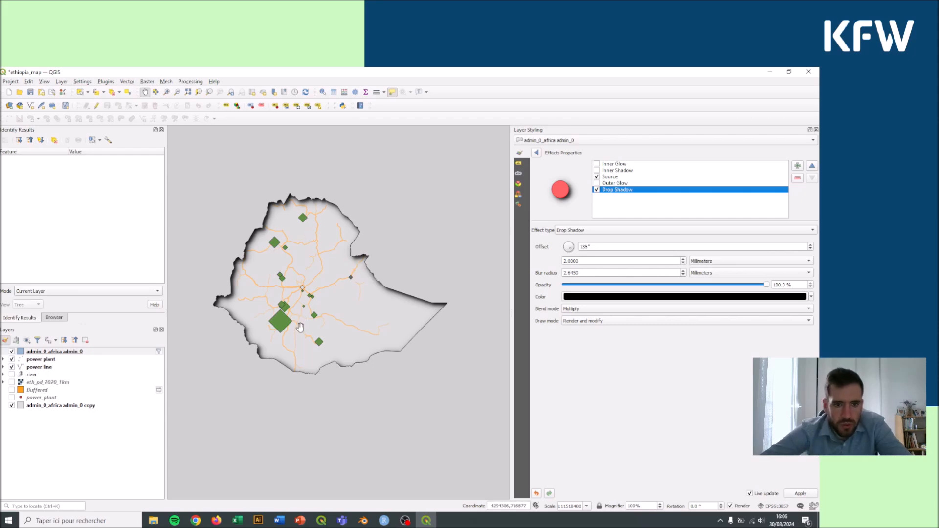
{"action": "left_click", "coordinate": [597, 190]}
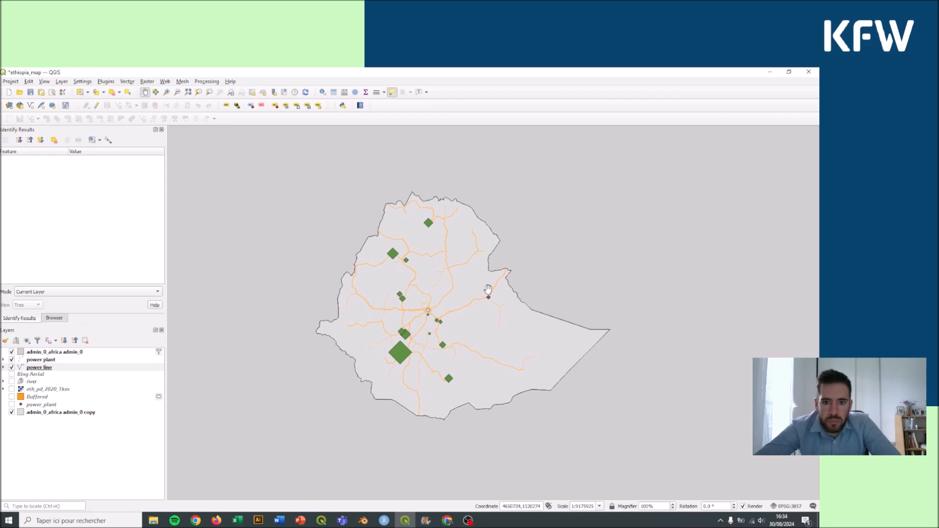
- Examine the power plant labels and power lines at close scale, and the whole masked Ethiopia map at overview scale
{"action": "scroll", "coordinate": [431, 280], "scroll_direction": "up", "scroll_amount": 2}
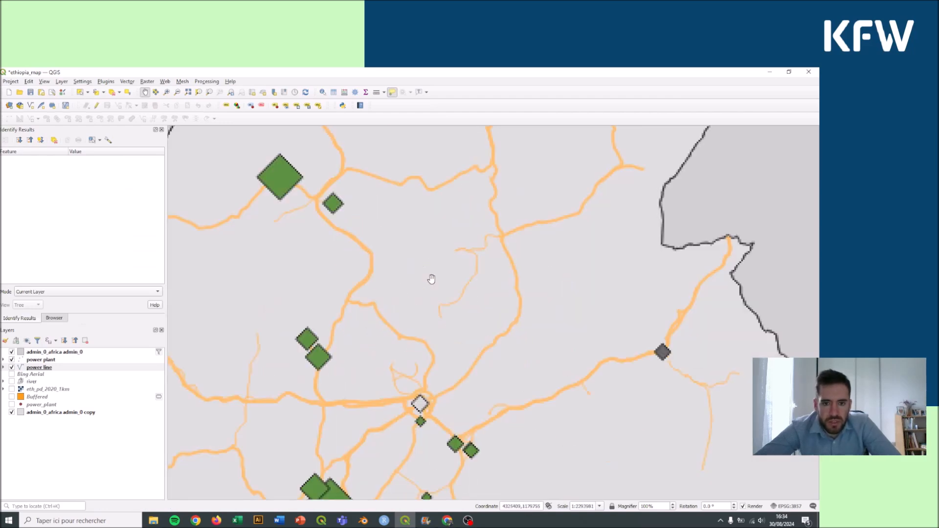
{"action": "left_click_drag", "start_coordinate": [339, 218], "coordinate": [405, 295]}
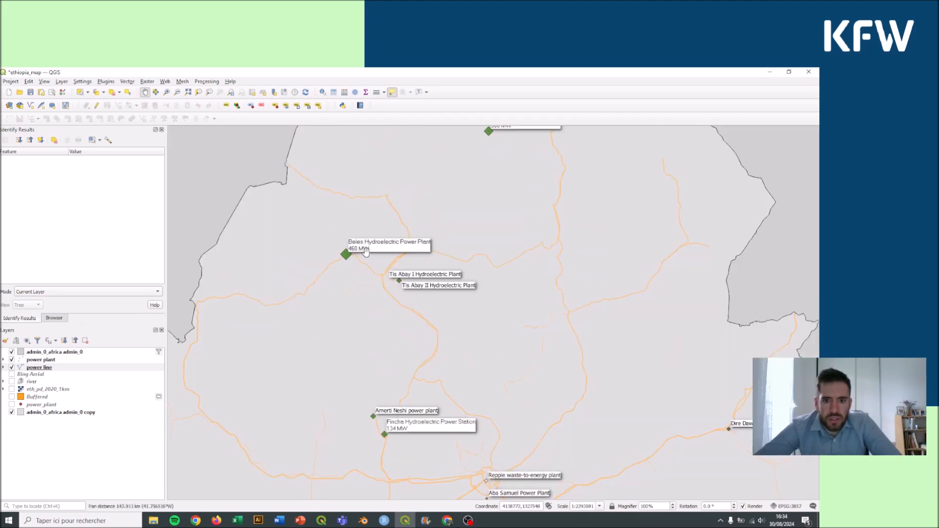
{"action": "left_click_drag", "start_coordinate": [555, 373], "coordinate": [552, 266]}
{"action": "scroll", "coordinate": [591, 326], "scroll_direction": "down", "scroll_amount": 1}
{"action": "scroll", "coordinate": [550, 268], "scroll_direction": "down", "scroll_amount": 1}
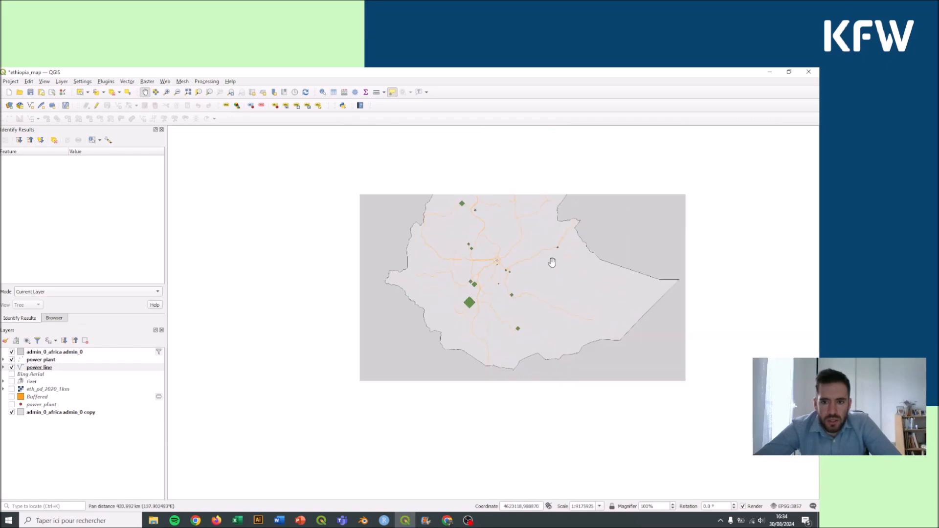
{"action": "left_click_drag", "start_coordinate": [450, 154], "coordinate": [435, 191]}
{"action": "left_click_drag", "start_coordinate": [469, 257], "coordinate": [456, 242]}
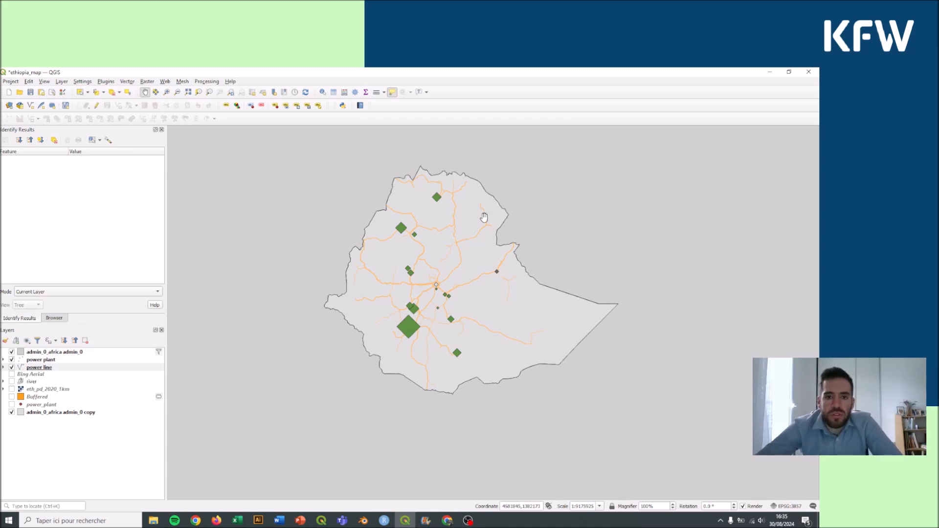
{"action": "left_click_drag", "start_coordinate": [482, 225], "coordinate": [475, 241]}
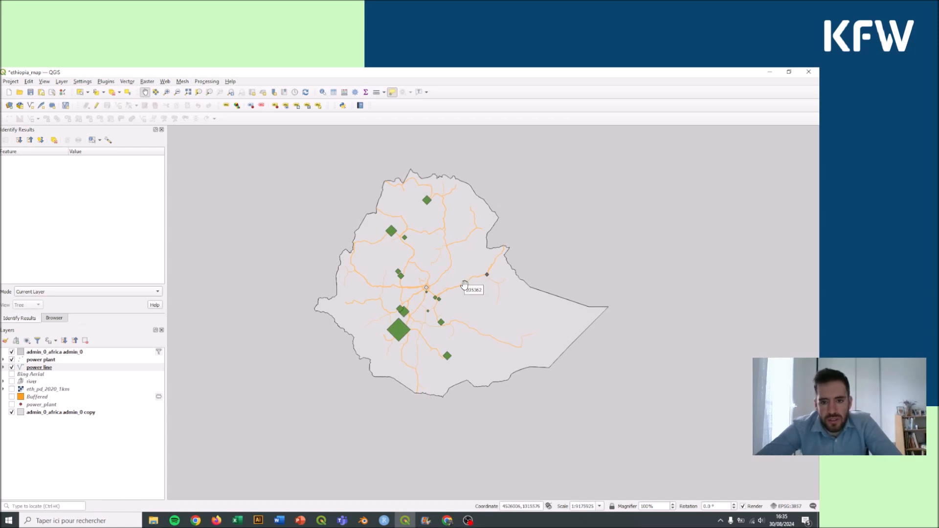
{"action": "left_click_drag", "start_coordinate": [484, 262], "coordinate": [472, 263]}
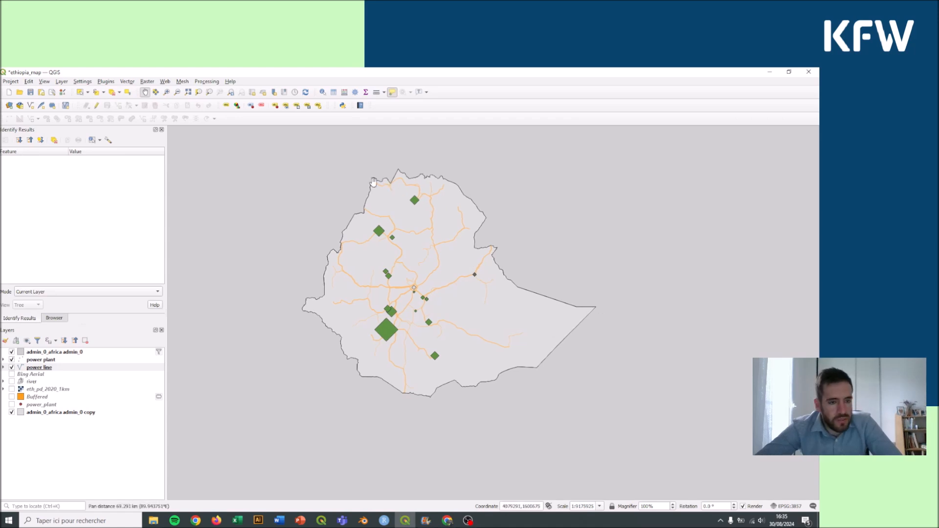
{"action": "left_click_drag", "start_coordinate": [411, 173], "coordinate": [393, 178]}
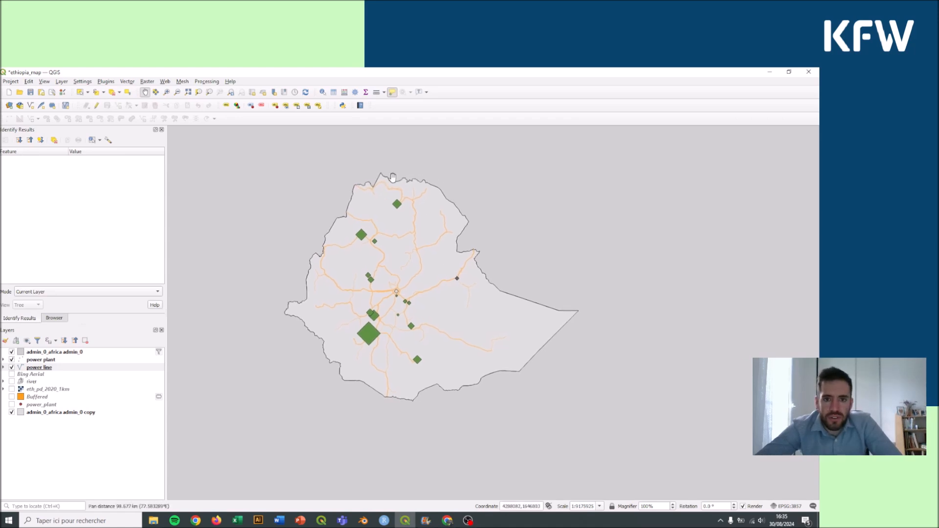